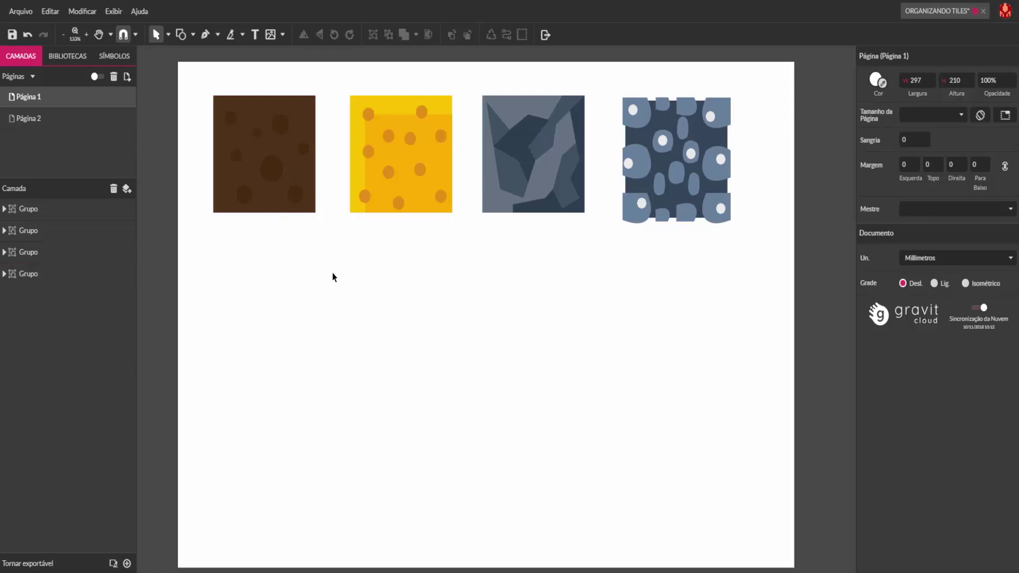
- Draw a rectangle about 76 × 70 mm in the empty area below the existing tiles
left_click(194, 35)
left_click(215, 75)
left_click_drag(387, 307, 410, 387)
left_click_drag(457, 424, 545, 476)
left_click(610, 446)
left_click(510, 411)
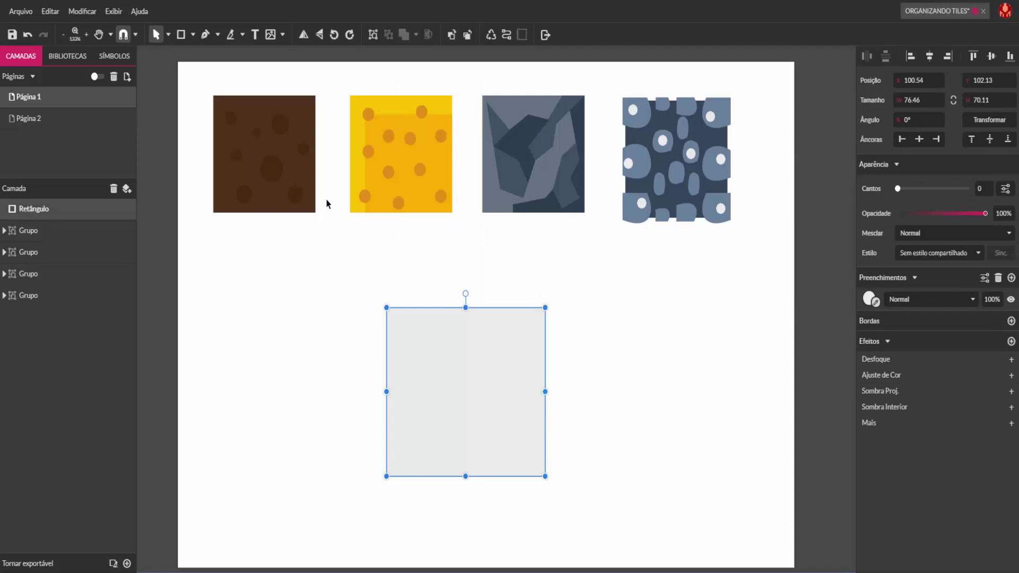
- Fill the new rectangle with the brown sampled from the dirt tile, and view the colour's mix shades
left_click(876, 302)
left_click(296, 147)
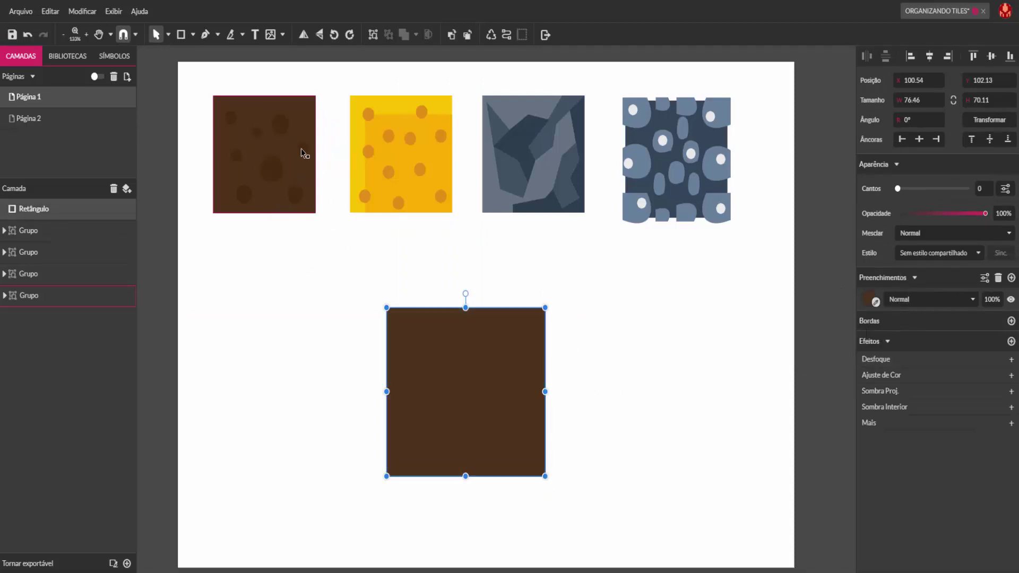
left_click(678, 359)
left_click(532, 389)
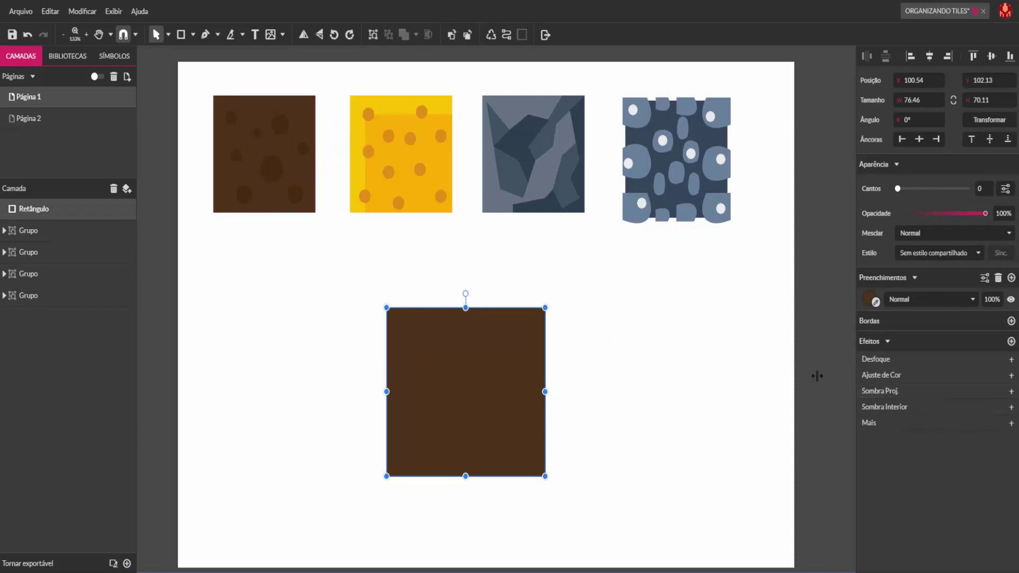
left_click(869, 299)
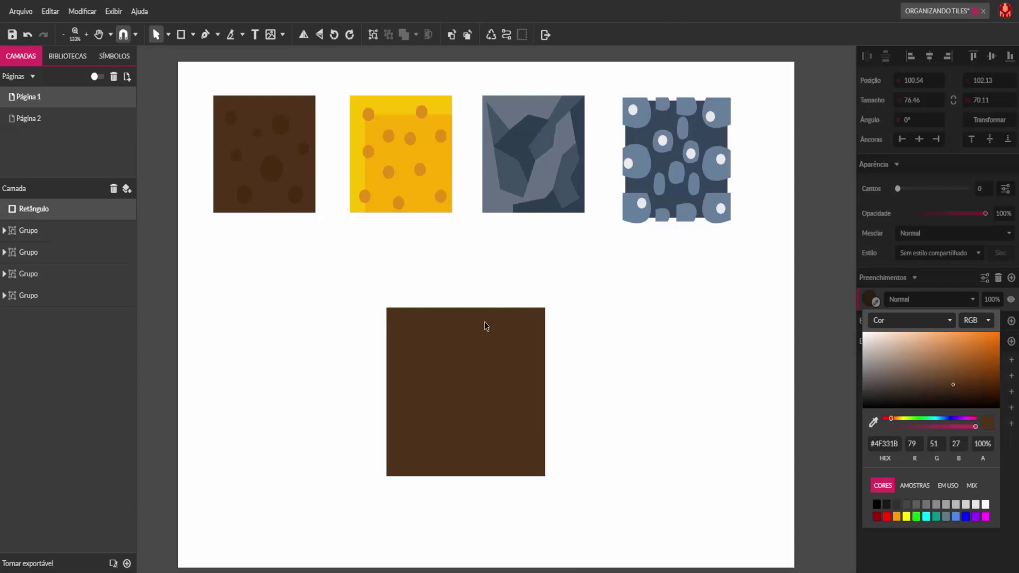
left_click(971, 486)
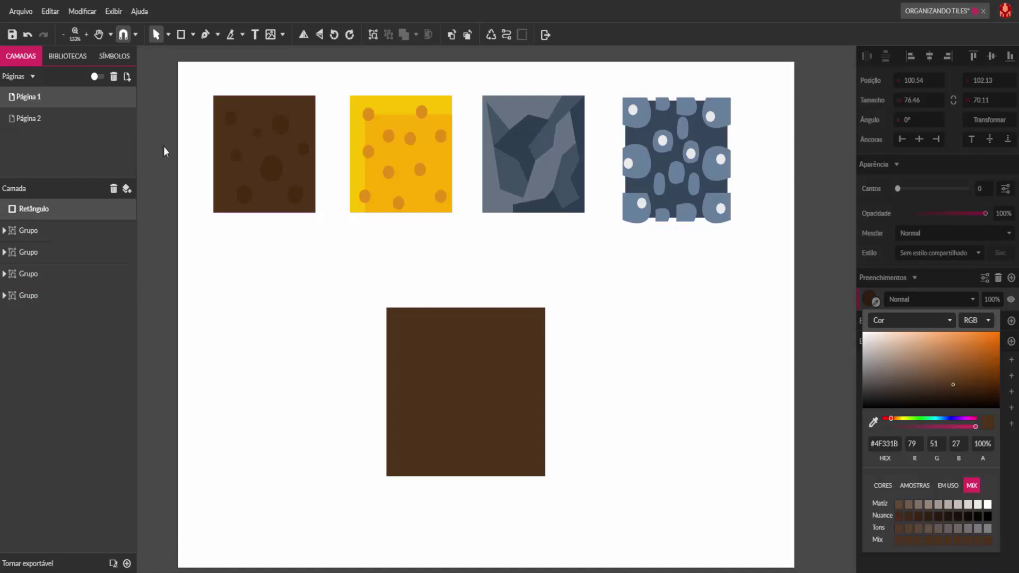
- Draw an ellipse about 14 × 14 mm in the empty area beside the brown square
left_click(167, 34)
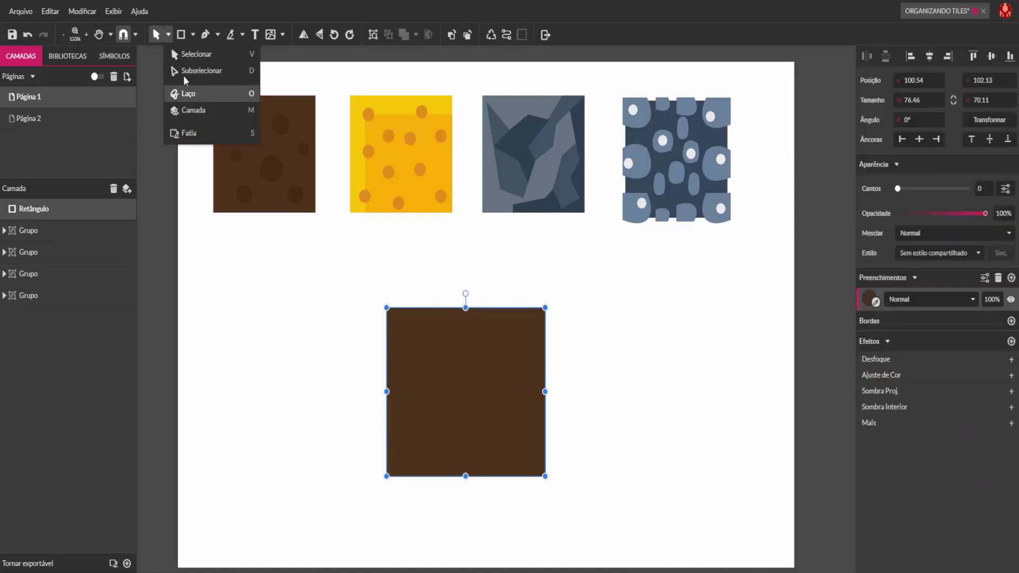
left_click(192, 35)
left_click(215, 87)
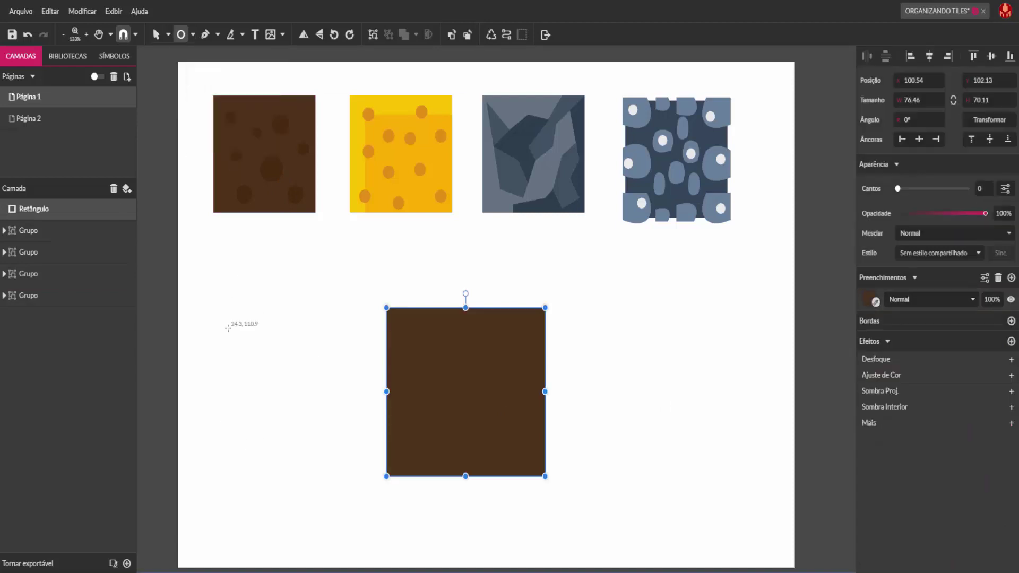
left_click_drag(228, 328, 258, 363)
left_click(295, 371)
left_click(244, 357)
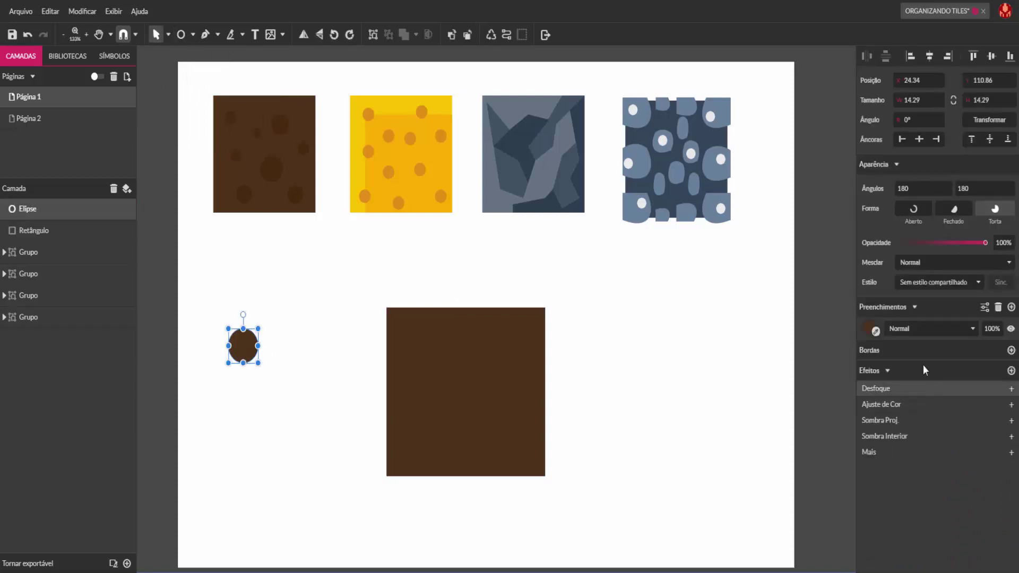
- Fill the ellipse with the dark brown of the dirt tile's spots and place it in the brown square's upper part
left_click(877, 332)
left_click(263, 159)
left_click(260, 348)
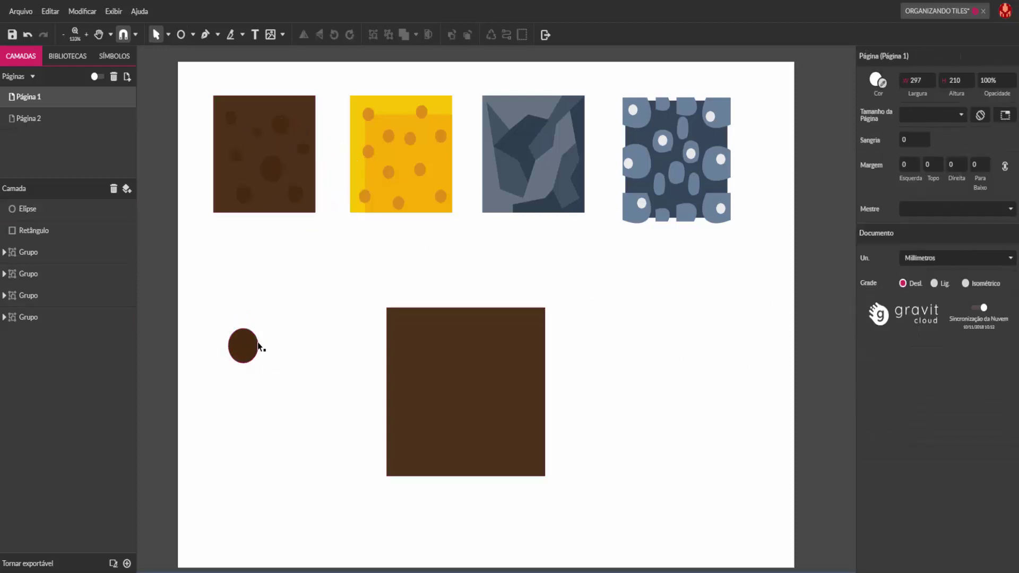
left_click_drag(252, 348, 451, 353)
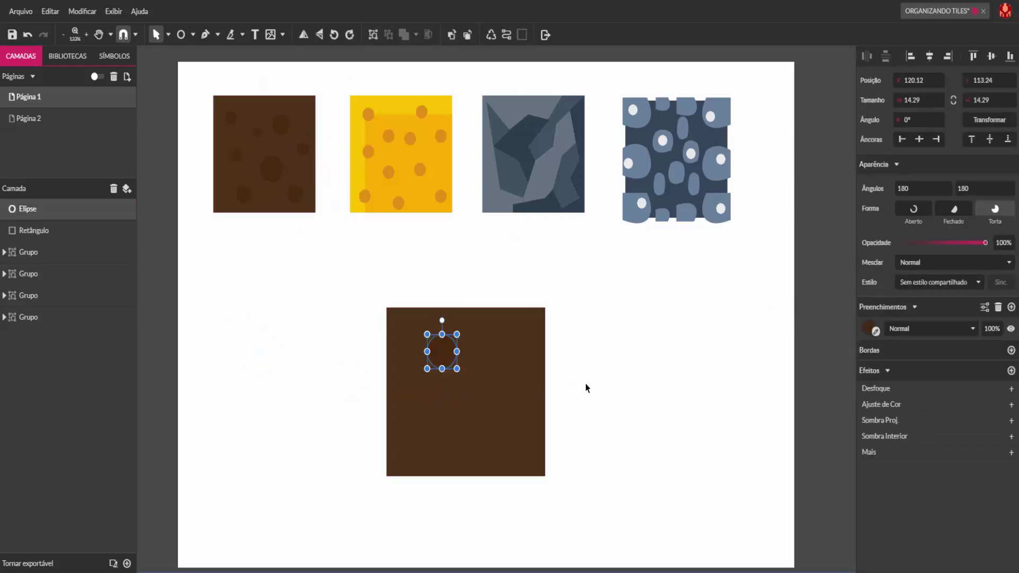
left_click(587, 388)
- Duplicate the spot twice, placing one copy at the square's lower right and another near its left edge, shrunk to about 9 mm
left_click(443, 352)
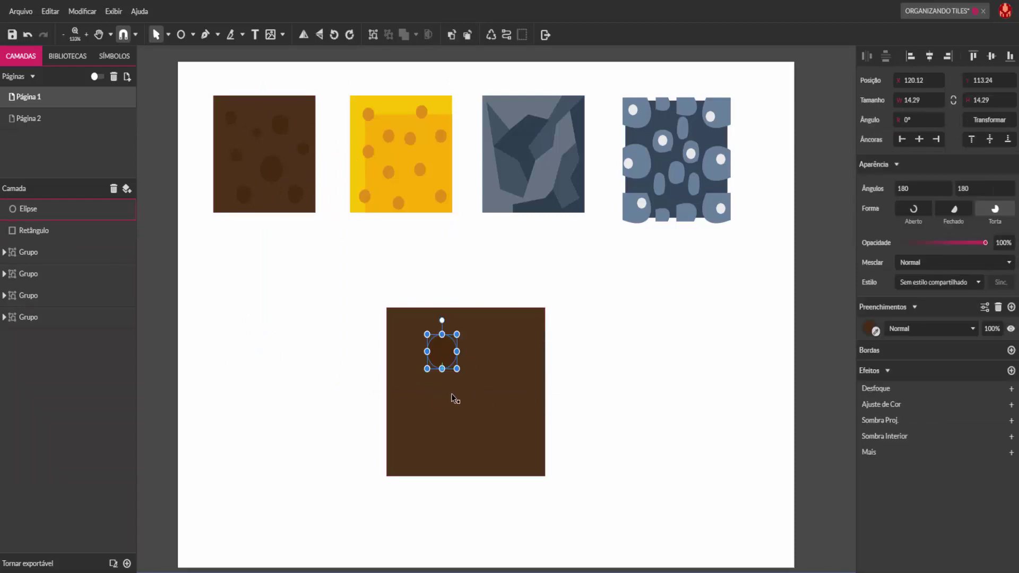
key("ctrl+d")
left_click_drag(446, 357, 516, 437)
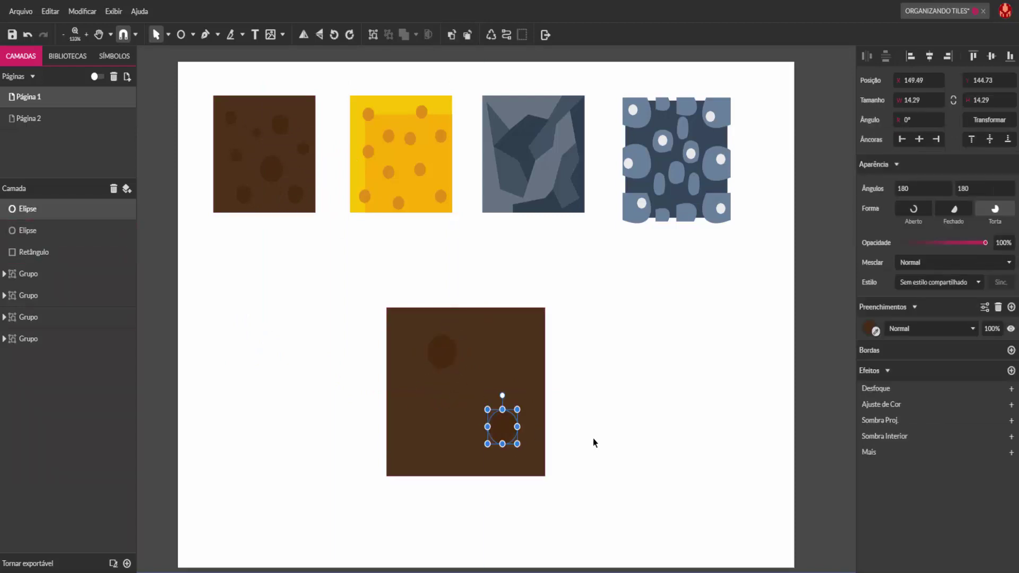
left_click(589, 478)
left_click(511, 436)
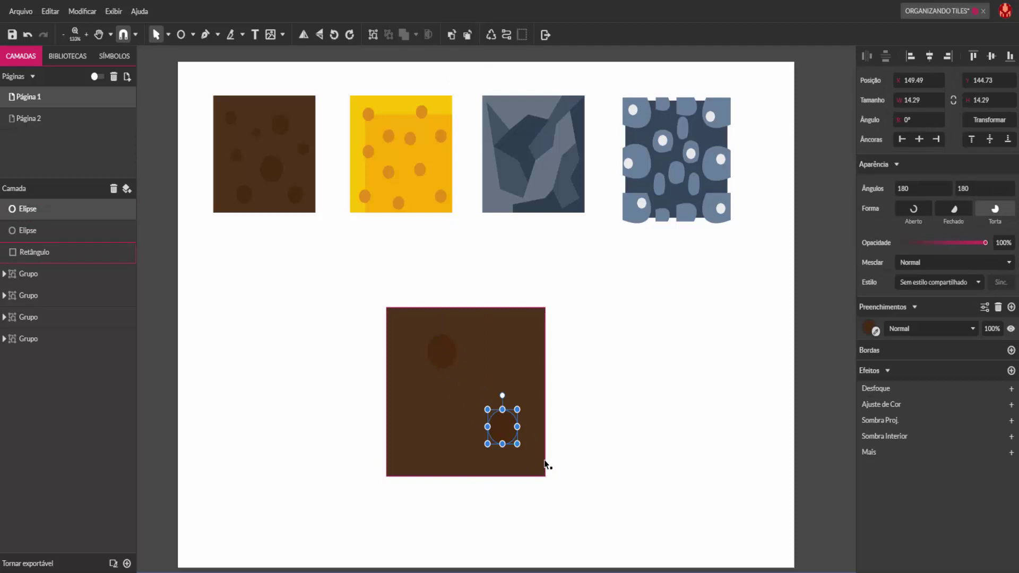
key("ctrl+d")
left_click_drag(507, 433, 416, 406)
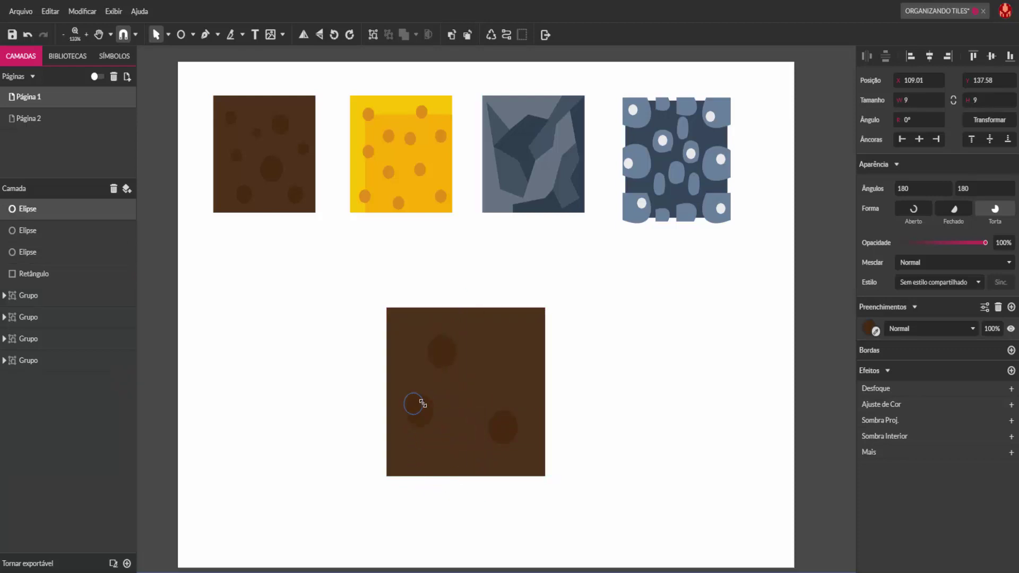
left_click(635, 387)
- Duplicate the 9 mm spot and place the copy near the middle of the square's lower edge
left_click(419, 414)
key("ctrl+d")
left_click_drag(421, 423, 454, 452)
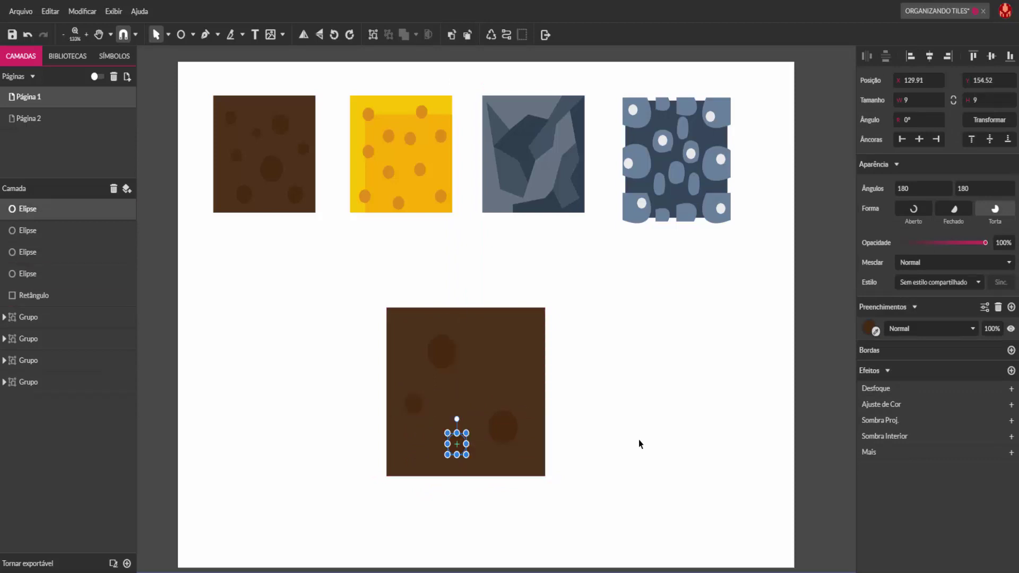
left_click(639, 439)
- Duplicate the lower small spot, place the copy in the square's upper right and enlarge it to about 21 mm
left_click(456, 446)
key("ctrl+d")
left_click_drag(456, 450, 508, 373)
key("ctrl+z")
left_click(600, 380)
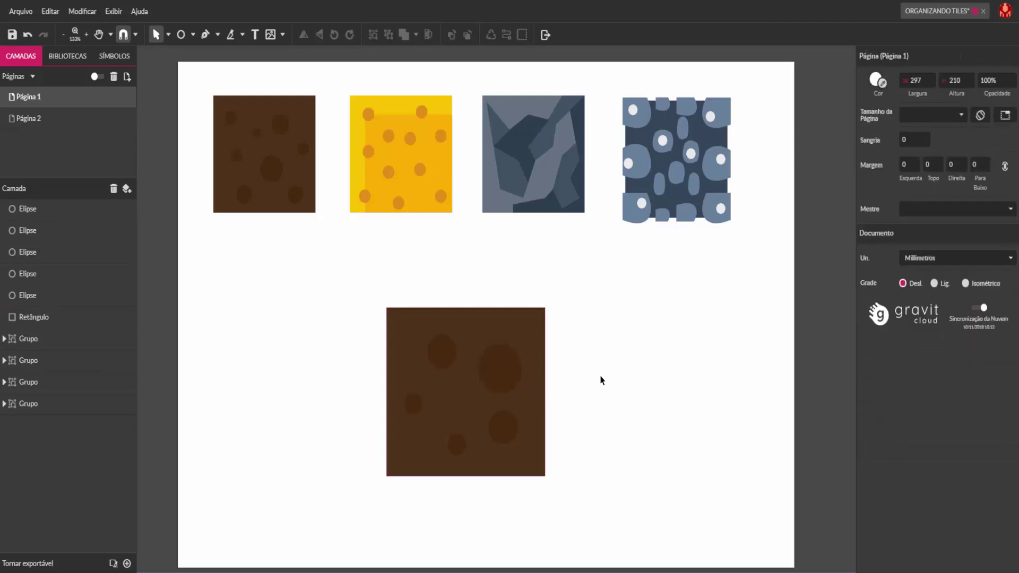
- Duplicate the large upper-right spot and place a smaller copy near the centre of the brown square
key("ctrl+z")
key("ctrl+d")
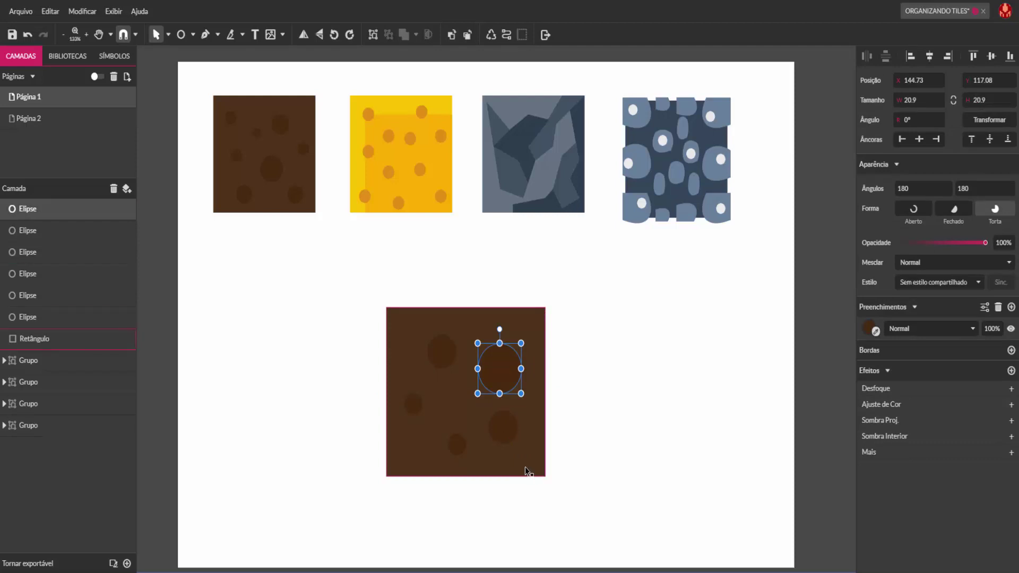
left_click_drag(502, 375, 457, 411)
left_click(630, 407)
left_click(610, 406)
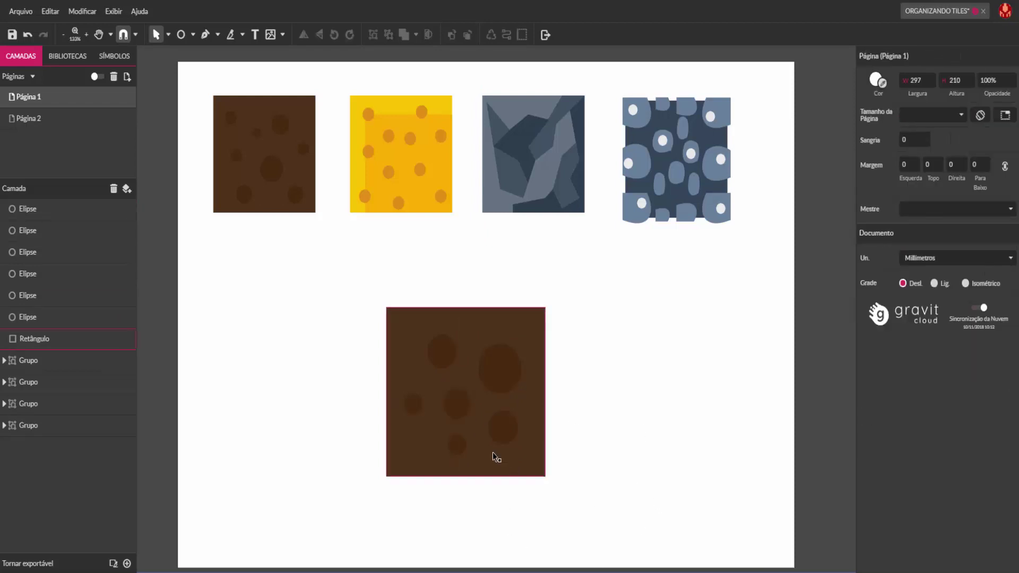
- Shrink the large upper-right spot to about 14 × 16 mm
left_click(513, 388)
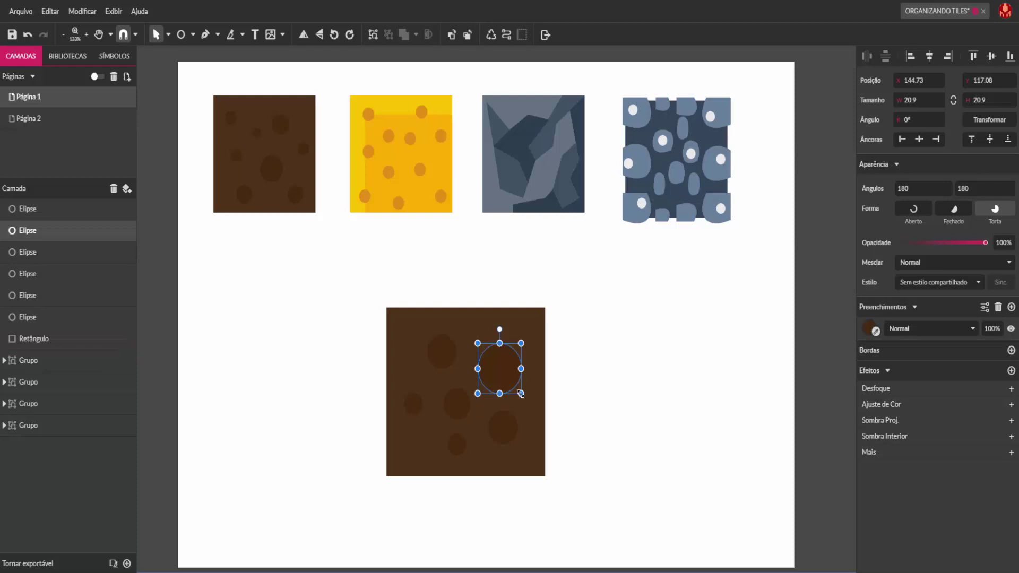
left_click_drag(520, 393, 507, 382)
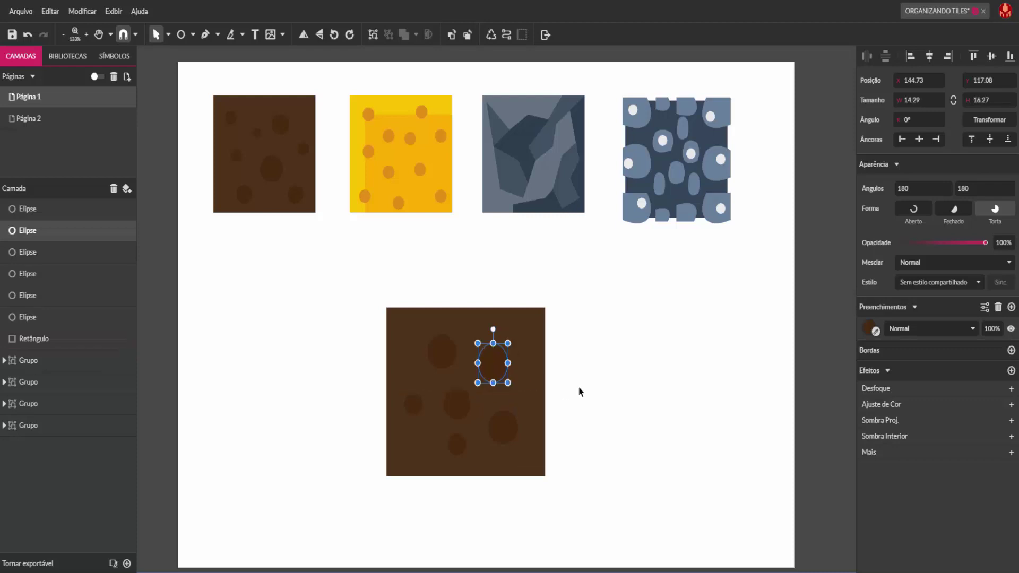
left_click(580, 392)
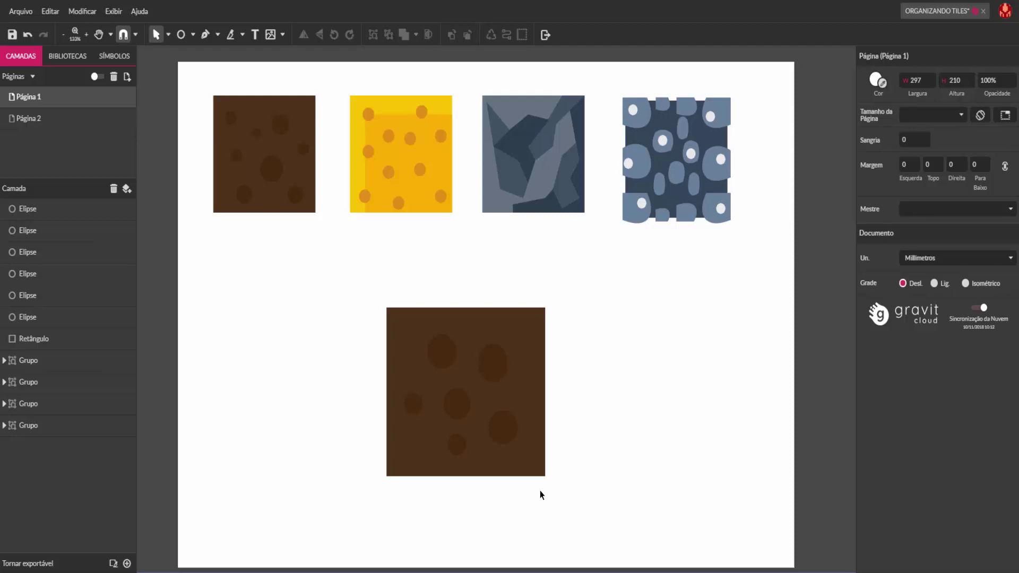
- Select the brown square together with all of its spots, then clear the selection
left_click_drag(593, 336, 371, 454)
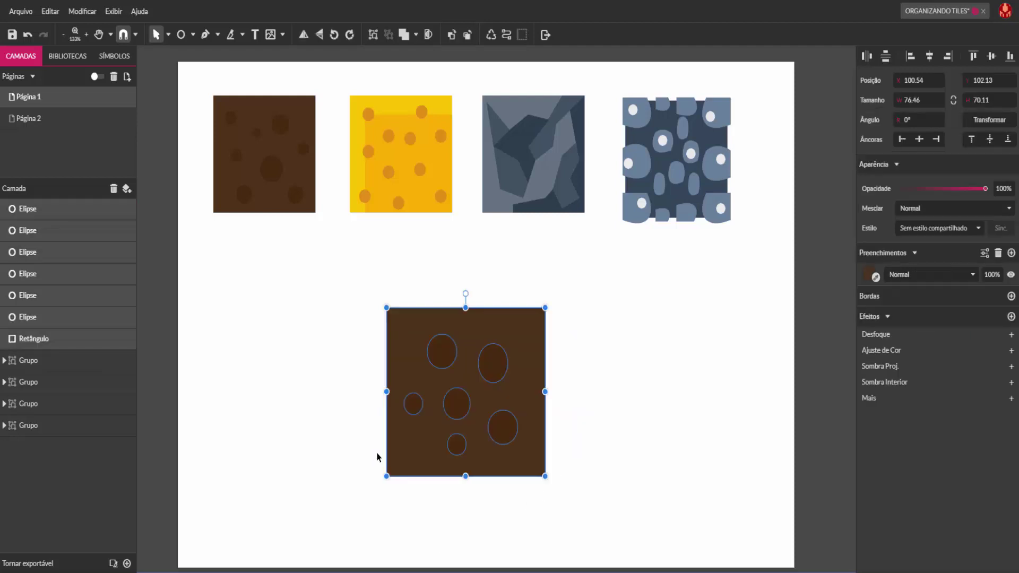
key("ctrl+z")
key("ctrl+shift+z")
left_click(559, 394)
left_click_drag(578, 339, 402, 454)
left_click(614, 455)
- Delete the dark spots from the brown square, leaving only the plain rectangle
left_click(496, 372)
key("Delete")
left_click(457, 403)
key("Delete")
left_click(442, 352)
key("Delete")
left_click(414, 405)
key("Delete")
left_click(458, 448)
key("Delete")
- Fill the plain square with the light yellow sampled from the upper border of the gold tile
left_click(467, 419)
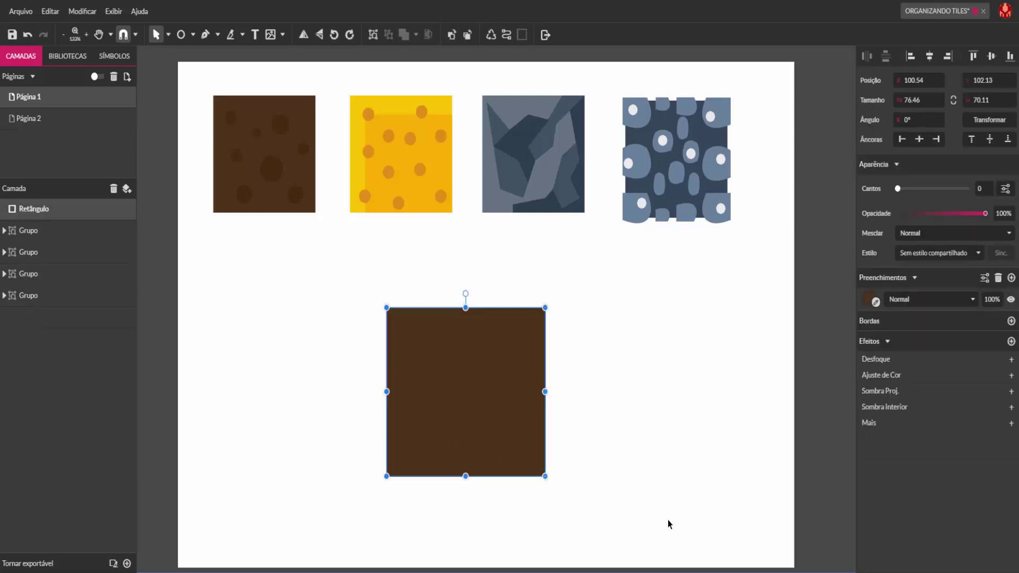
left_click(876, 302)
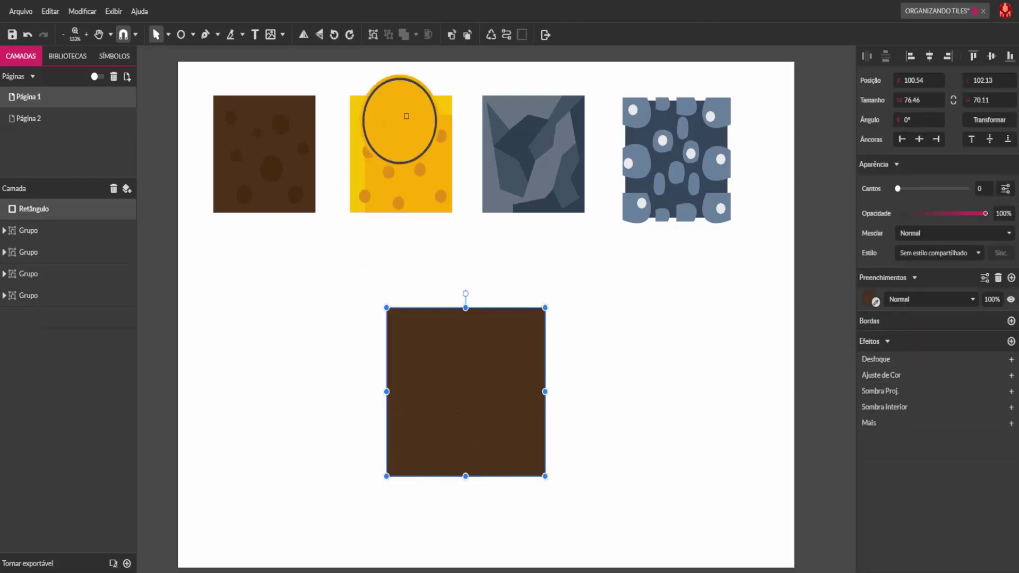
left_click(404, 106)
left_click(653, 279)
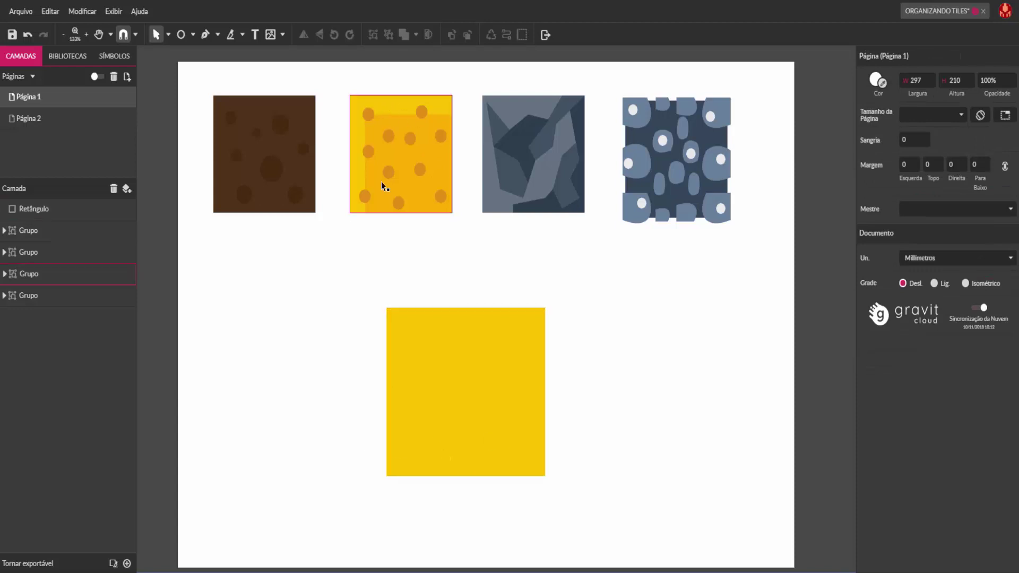
- Duplicate the yellow square and shrink the copy from its upper-left corner to about 67 × 61 mm
left_click(476, 360)
key("ctrl+d")
left_click_drag(387, 307, 405, 329)
left_click(592, 352)
- Fill the smaller yellow square with the orange-yellow sampled from the inner area of the gold tile
left_click(504, 417)
left_click(876, 303)
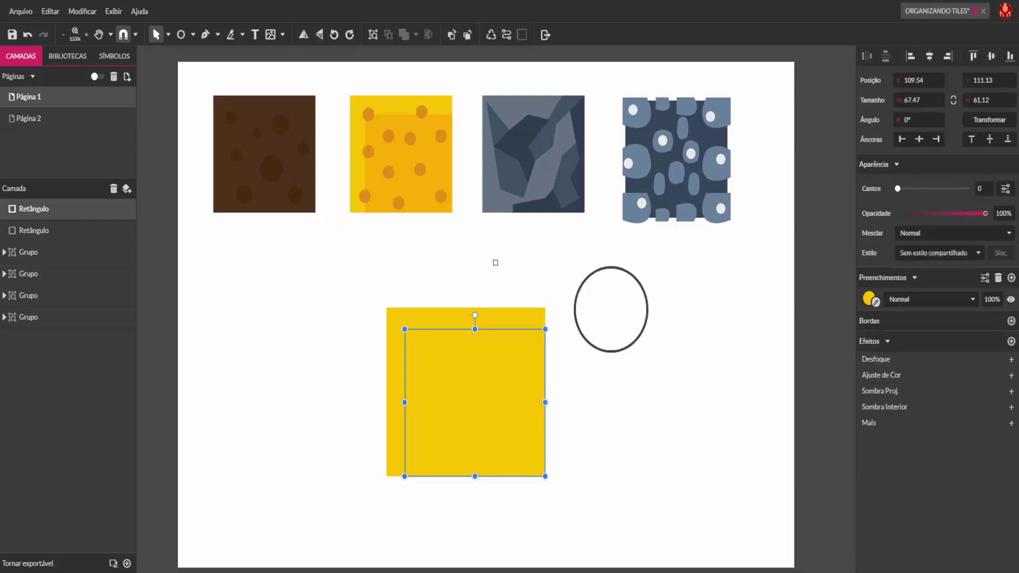
left_click(428, 157)
left_click(675, 394)
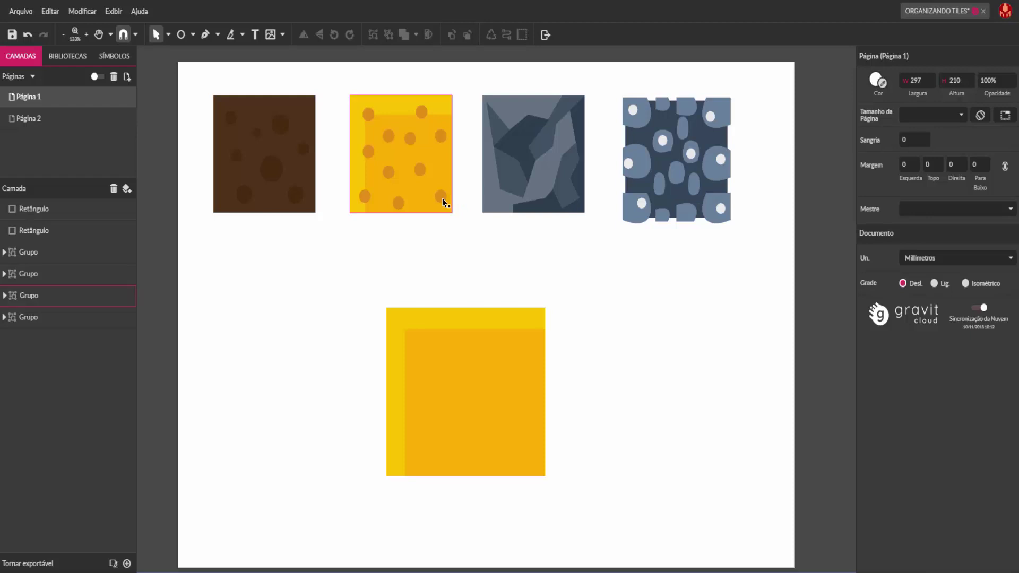
- Duplicate the large dark spot inside the dirt tile's group and place the copy over the orange square
double_click(275, 177)
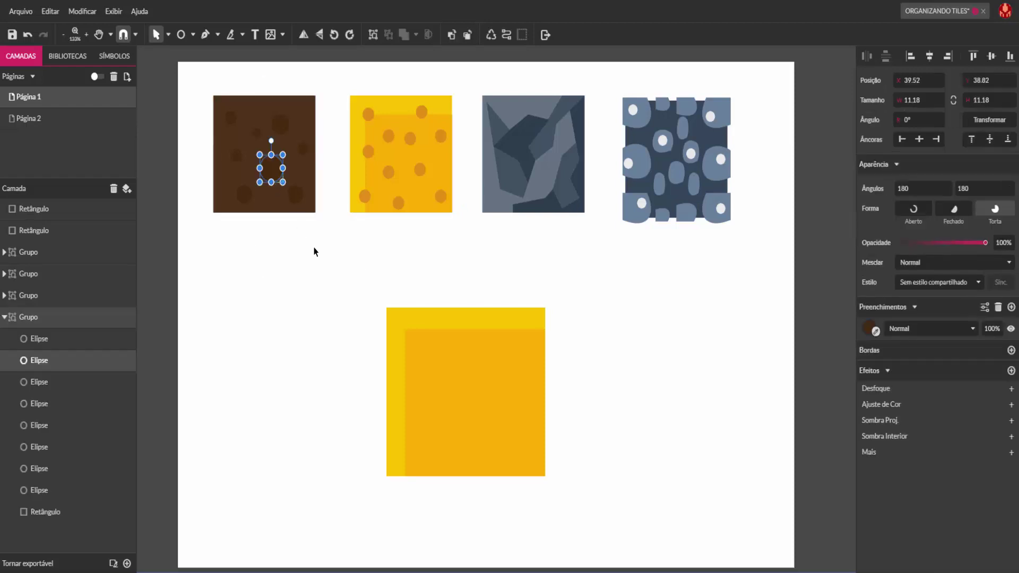
key("ctrl+d")
left_click_drag(271, 168, 471, 374)
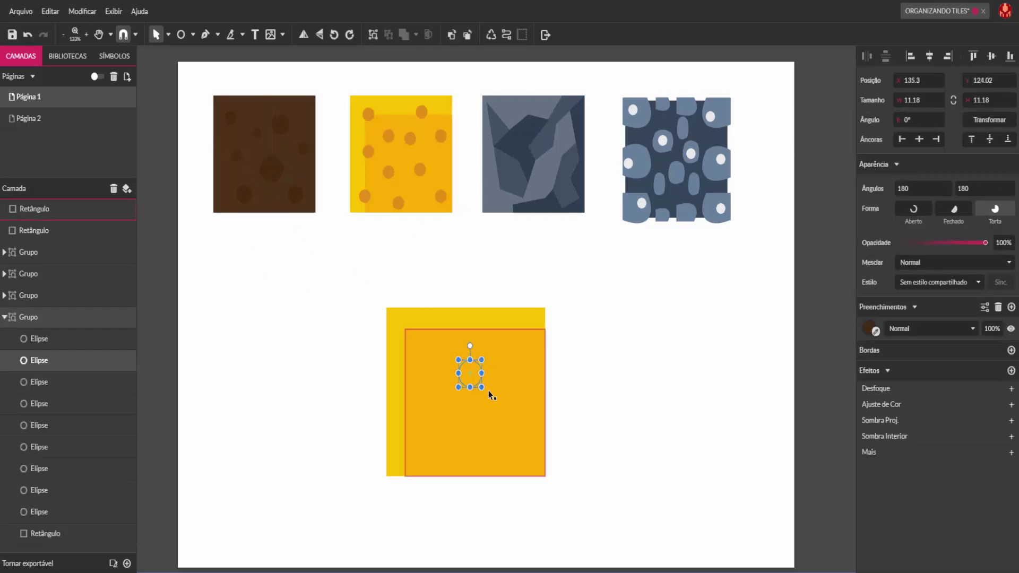
- Try to bring the copied spot to the front and fill it with a colour sampled from the gold tile
right_click(469, 361)
mouse_move(518, 245)
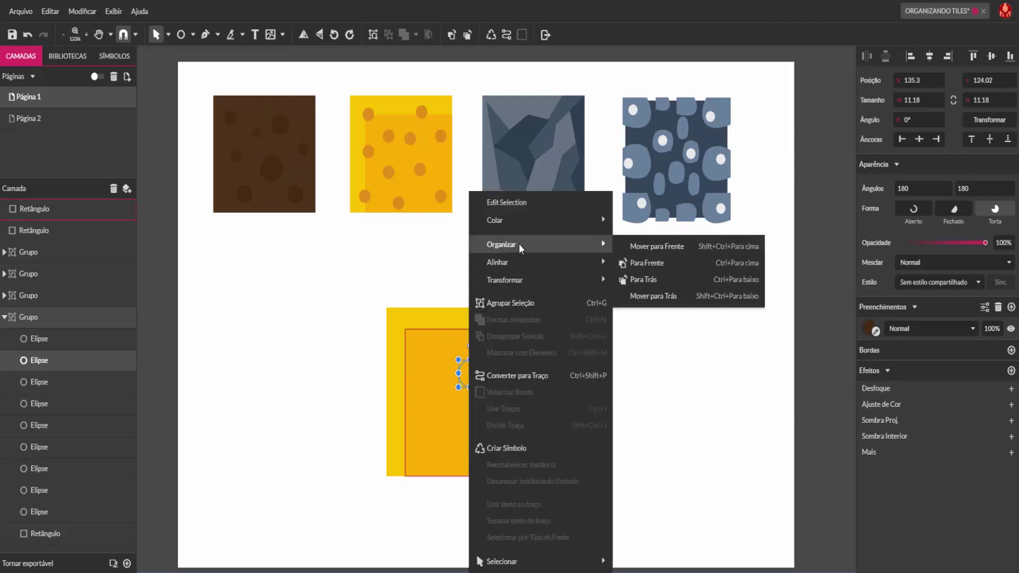
left_click(661, 246)
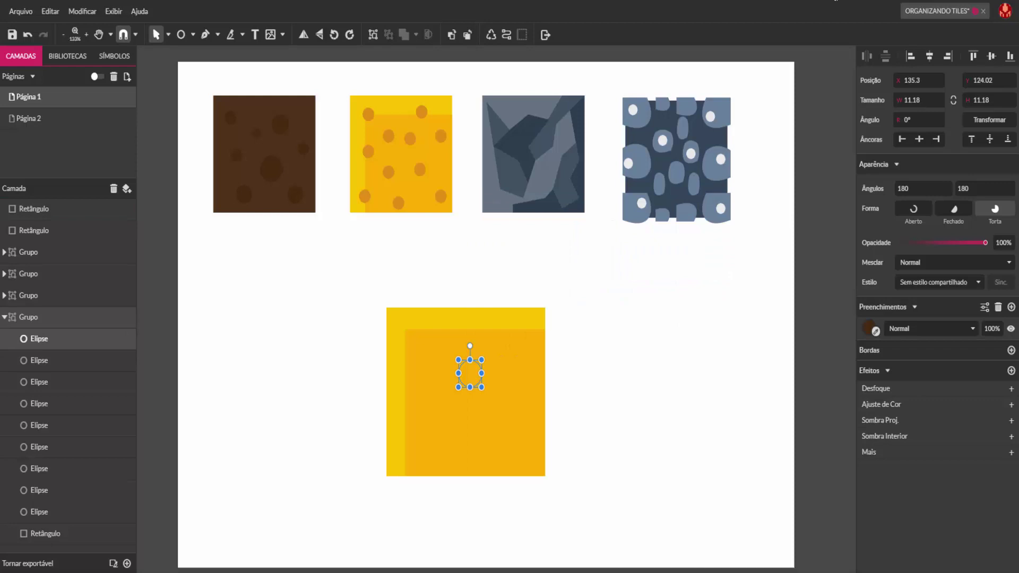
left_click(876, 332)
left_click(412, 175)
left_click(623, 342)
left_click_drag(583, 323, 642, 364)
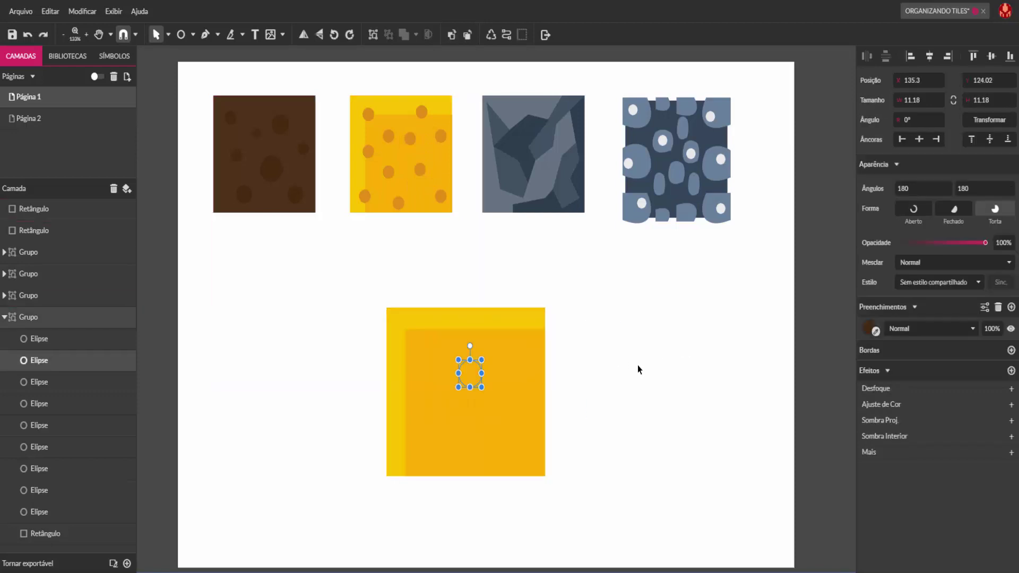
- Move the copied spot onto the blank area to the right of the yellow square and select it within its group
left_click_drag(520, 366, 620, 325)
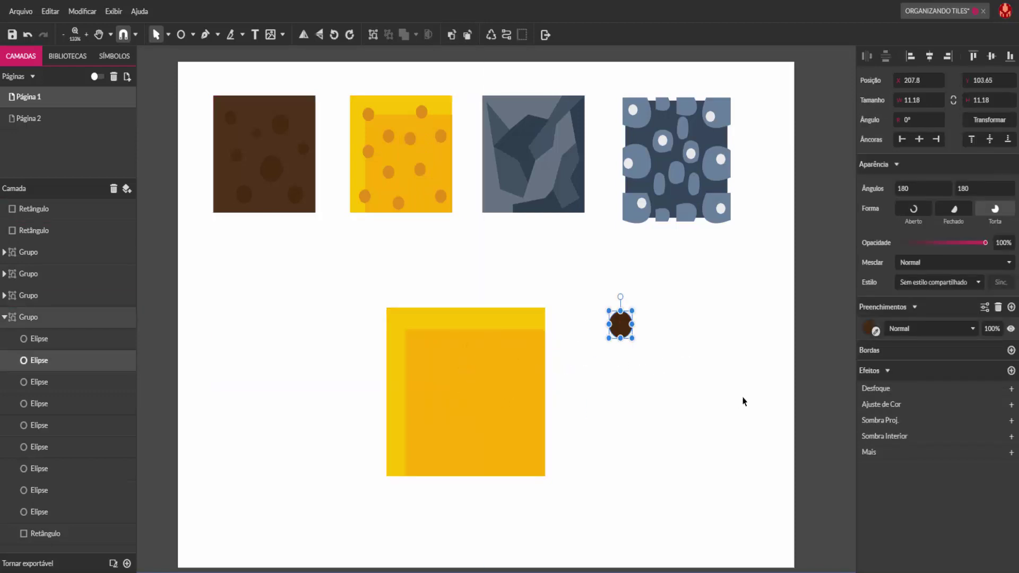
left_click(678, 400)
left_click(623, 326)
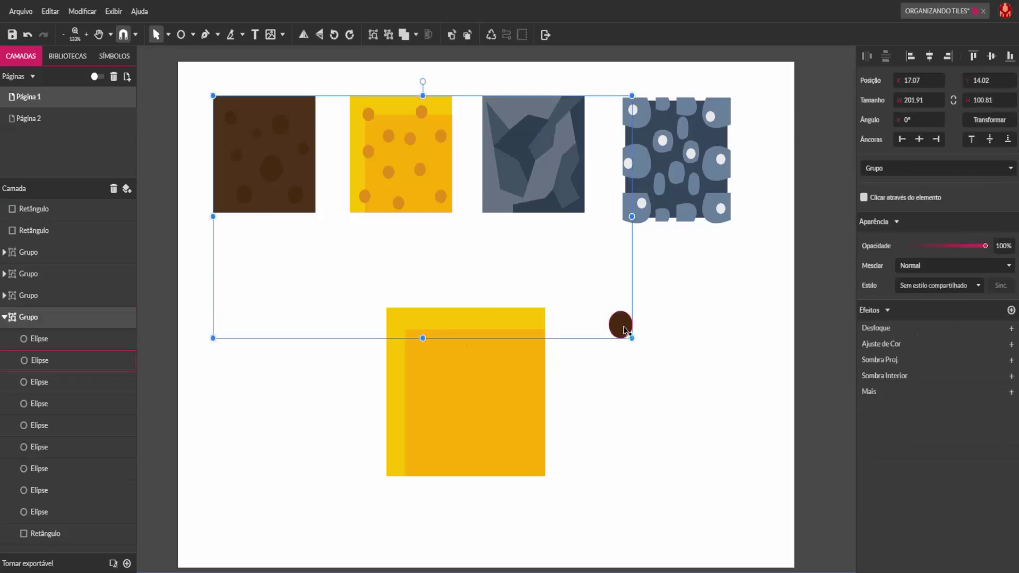
double_click(623, 326)
left_click(659, 391)
key("ctrl+z")
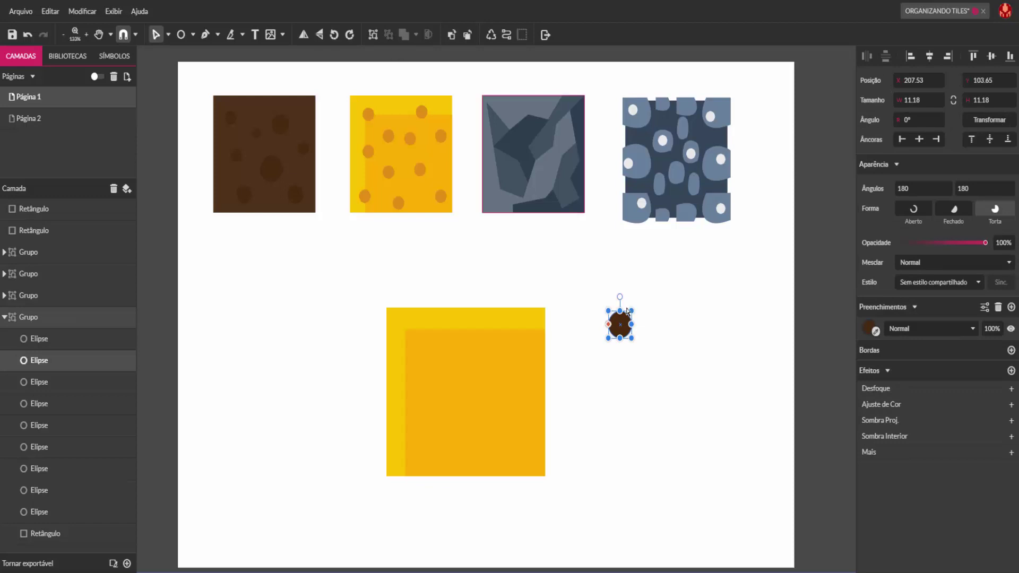
- Undo the last moves and duplication of the copied dirt spot and clear the selection
key("ctrl+z")
key("ctrl+z")
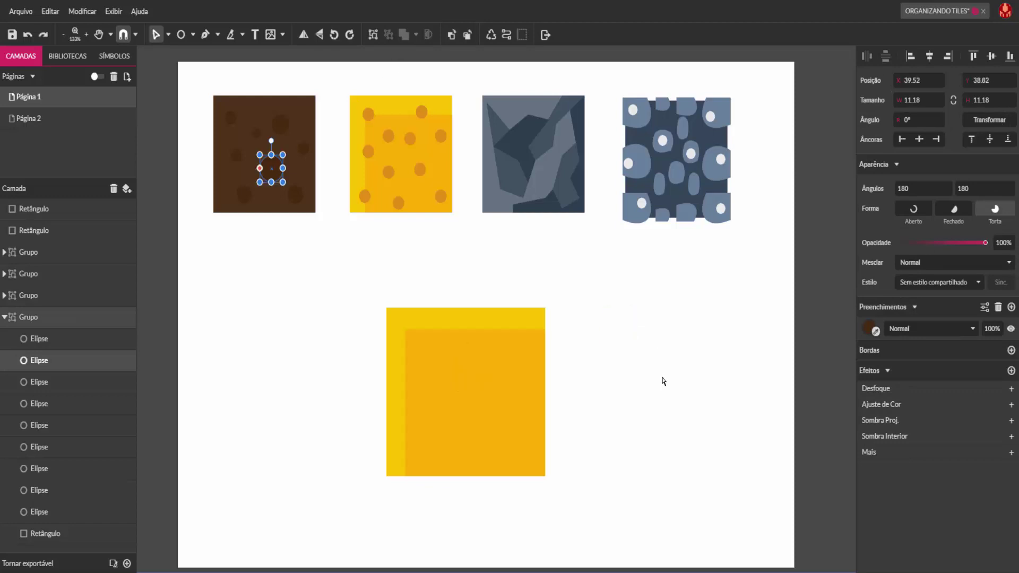
left_click(248, 309)
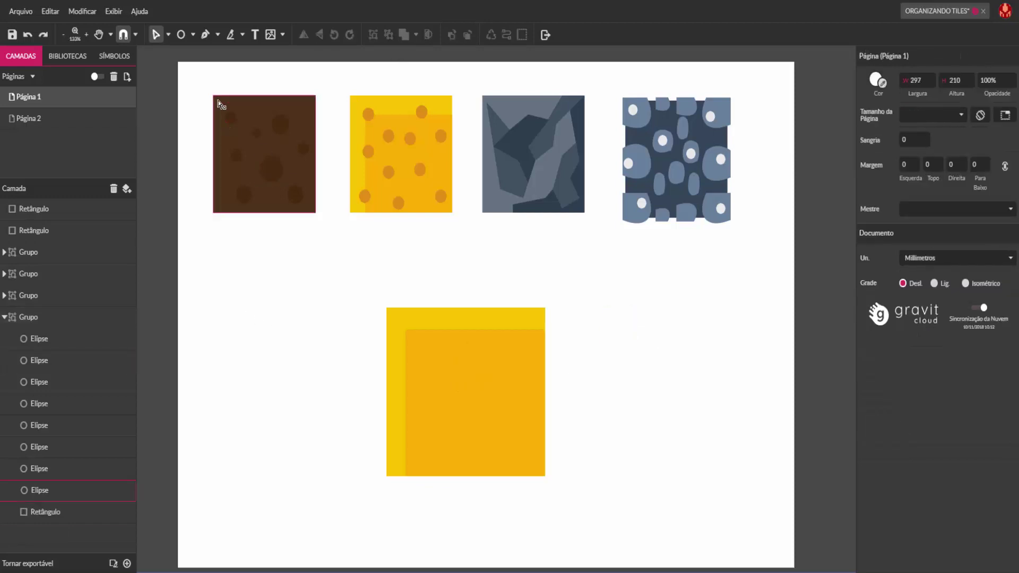
- Ungroup the dirt tile into its separate ellipses and rectangle
left_click_drag(197, 106, 339, 274)
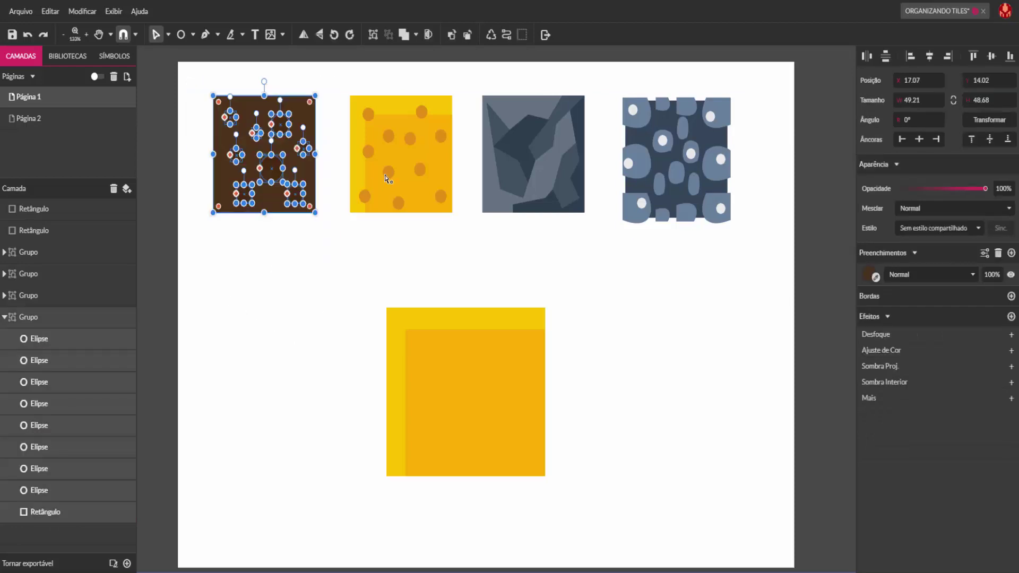
left_click(379, 290)
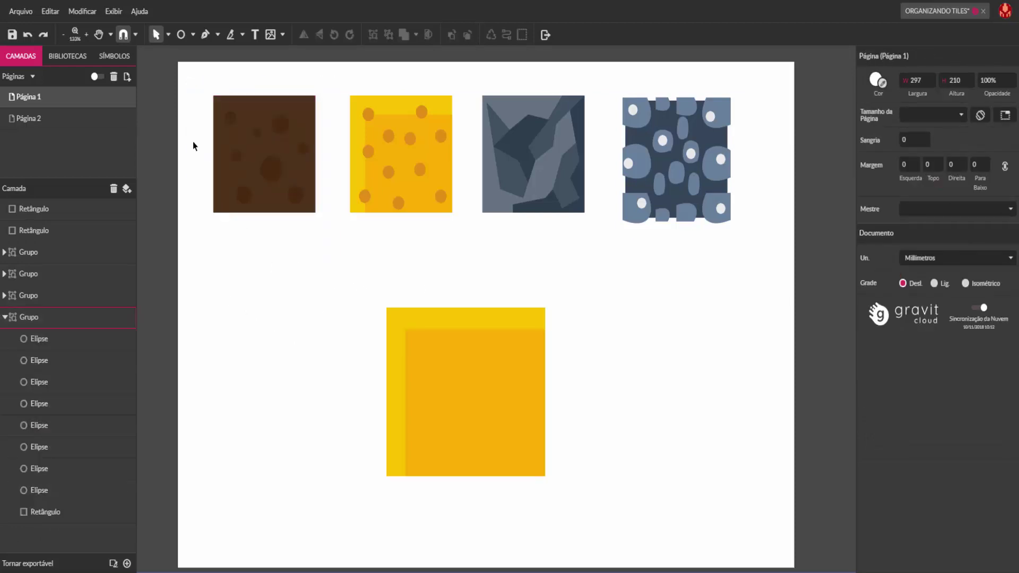
left_click_drag(216, 160, 337, 274)
left_click(389, 34)
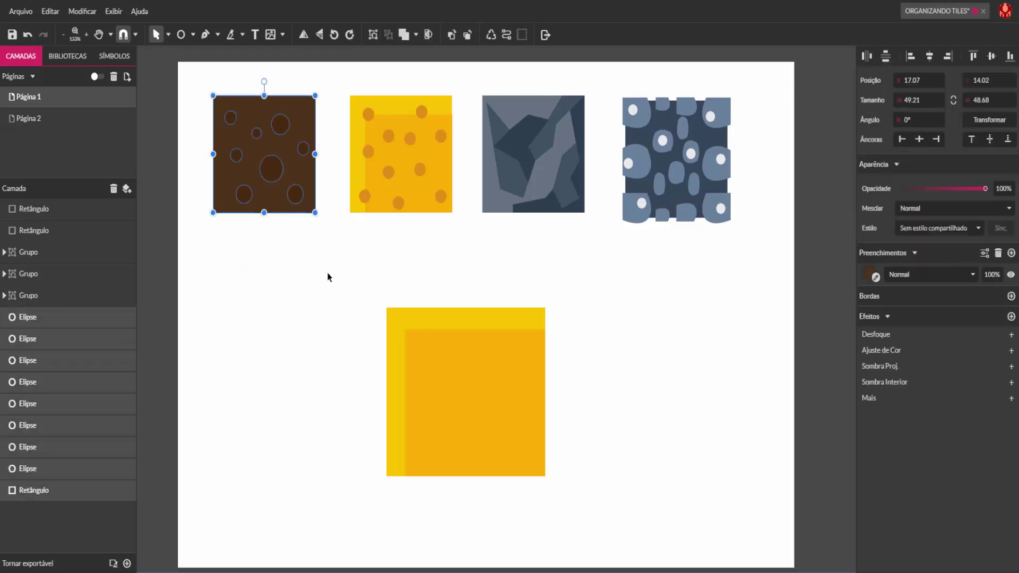
left_click(327, 275)
- Duplicate the dirt tile's large dark spot, place the copy on the upper part of the orange square and bring it to the front
left_click(278, 175)
key("ctrl+d")
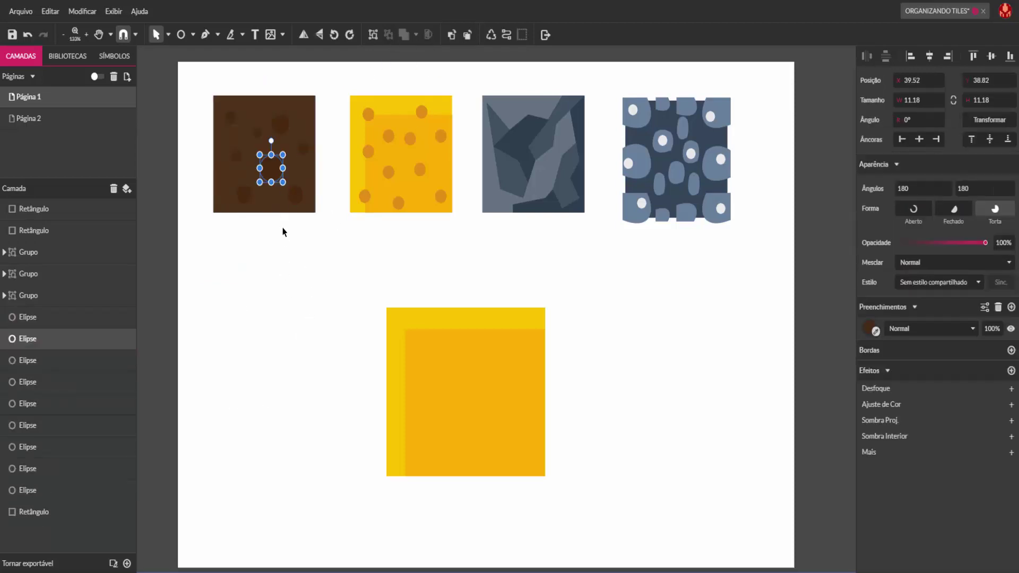
left_click_drag(269, 164, 440, 361)
right_click(445, 365)
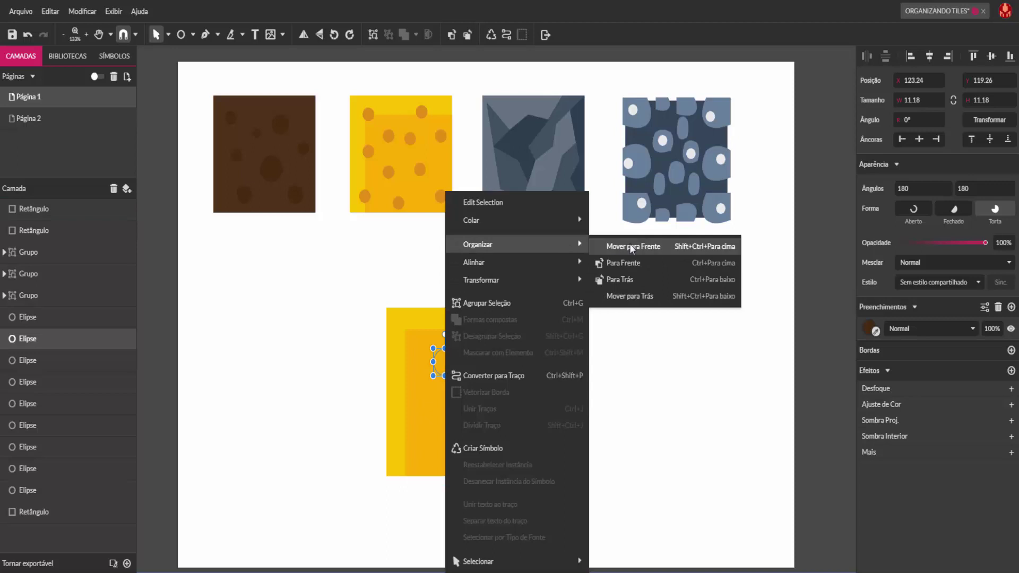
left_click(630, 243)
left_click(671, 304)
- Fill the copied spot with the darker orange sampled from a spot on the gold tile
left_click(441, 372)
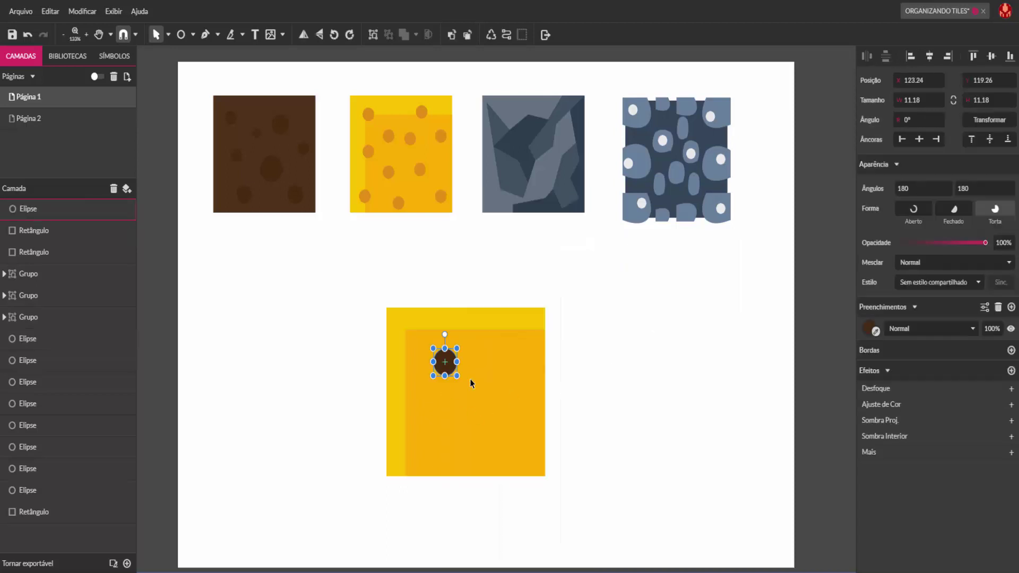
left_click(875, 331)
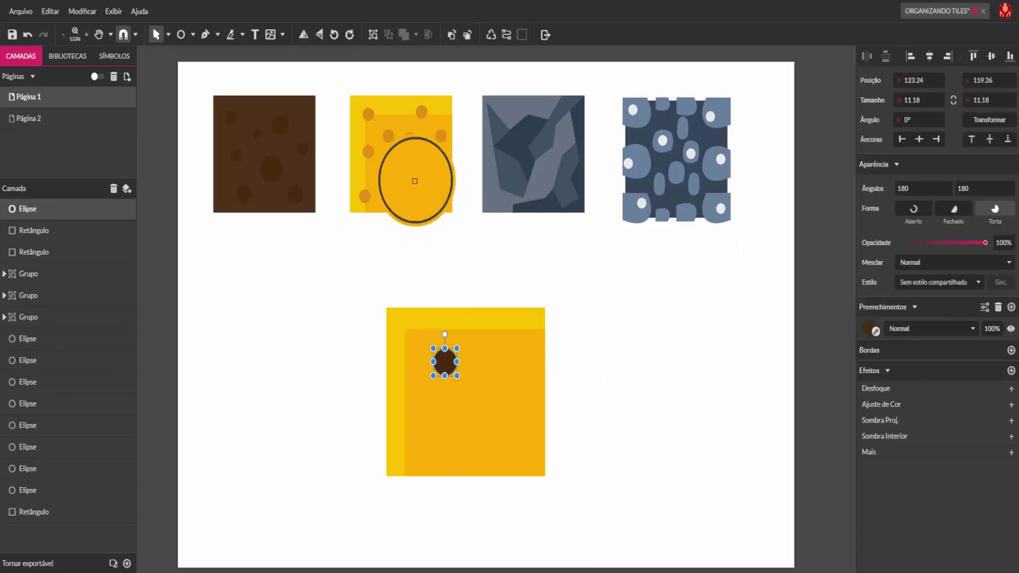
left_click(418, 170)
left_click(623, 320)
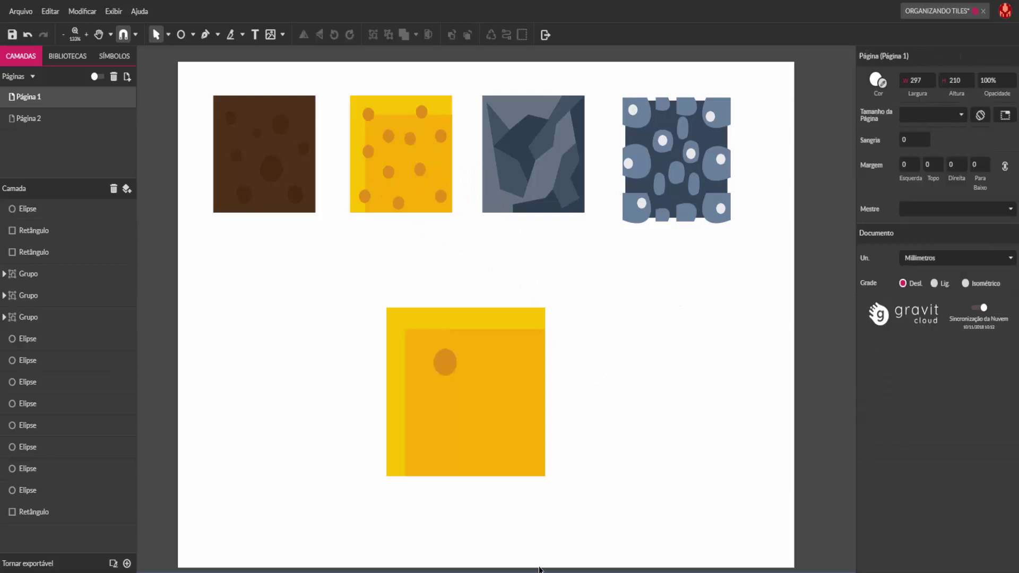
- Shrink the orange spot to about 8.9 mm and make two evenly offset copies of it
left_click(448, 362)
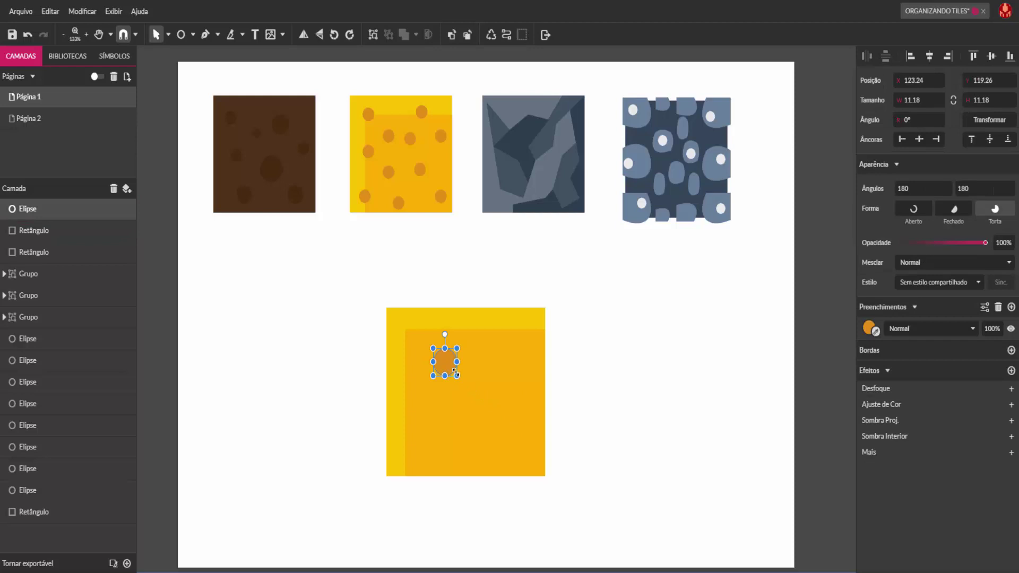
left_click_drag(458, 376, 510, 400)
key("ctrl+d")
key("ctrl+d")
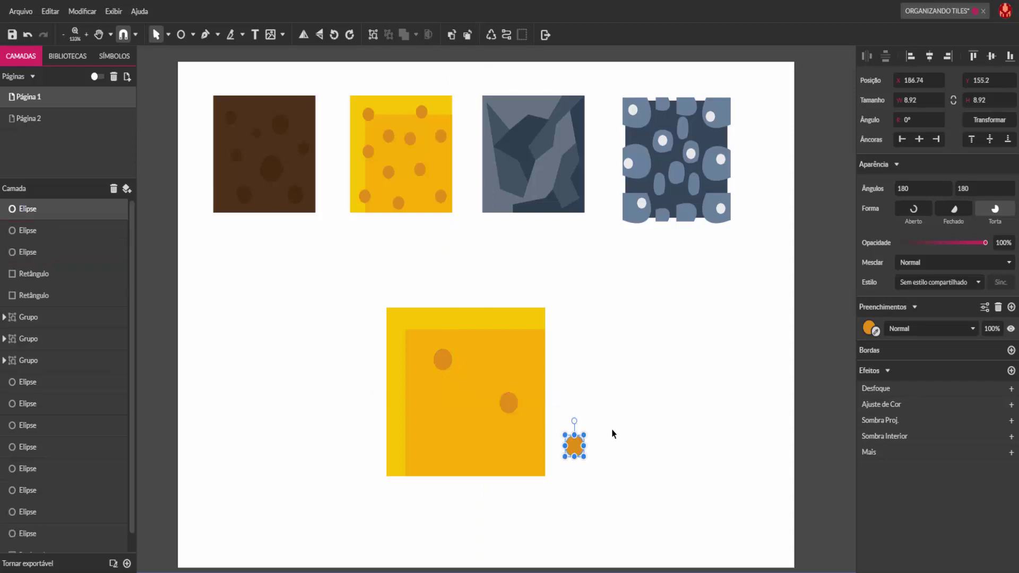
- Spread further copies of the spot over the orange square, near its left edge, lower middle and upper right
left_click_drag(571, 441, 414, 397)
key("ctrl+d")
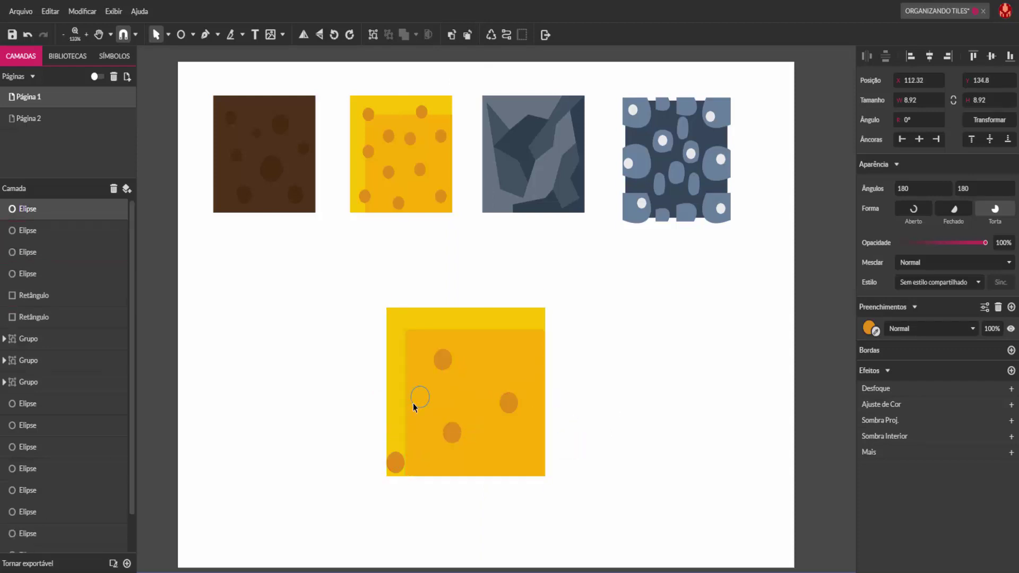
key("ctrl+d")
left_click_drag(388, 362, 506, 366)
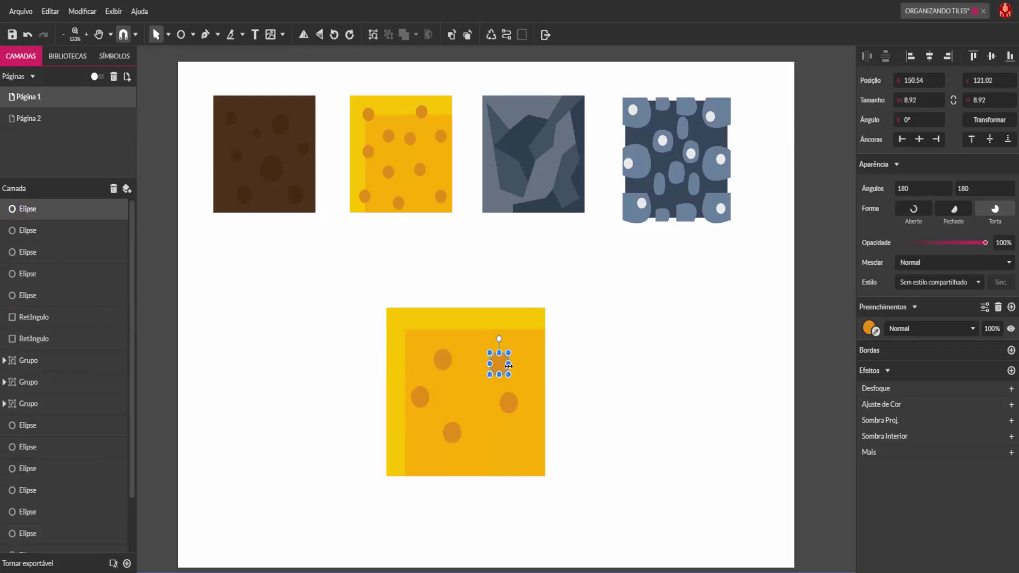
- Narrow the two spots on the right half of the orange square into slimmer ellipses
key("Escape")
mouse_move(512, 410)
left_mouse_down()
mouse_move(498, 422)
mouse_move(493, 412)
left_mouse_up()
left_click(631, 431)
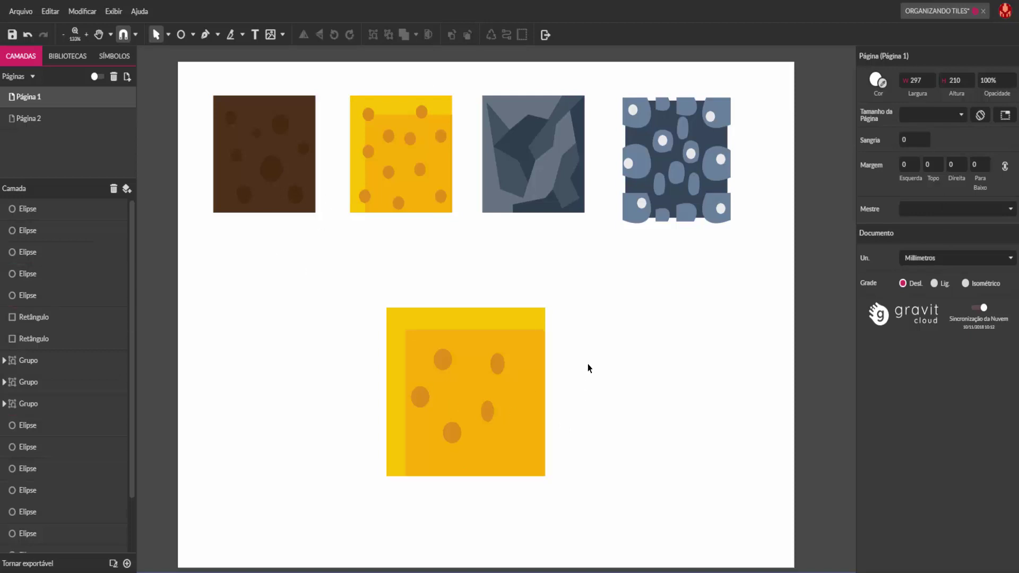
- Delete all the orange spots and the inner orange square, keeping only the large yellow square
left_click_drag(574, 382, 645, 392)
left_click_drag(565, 330, 433, 449)
key("Delete")
left_click(534, 374)
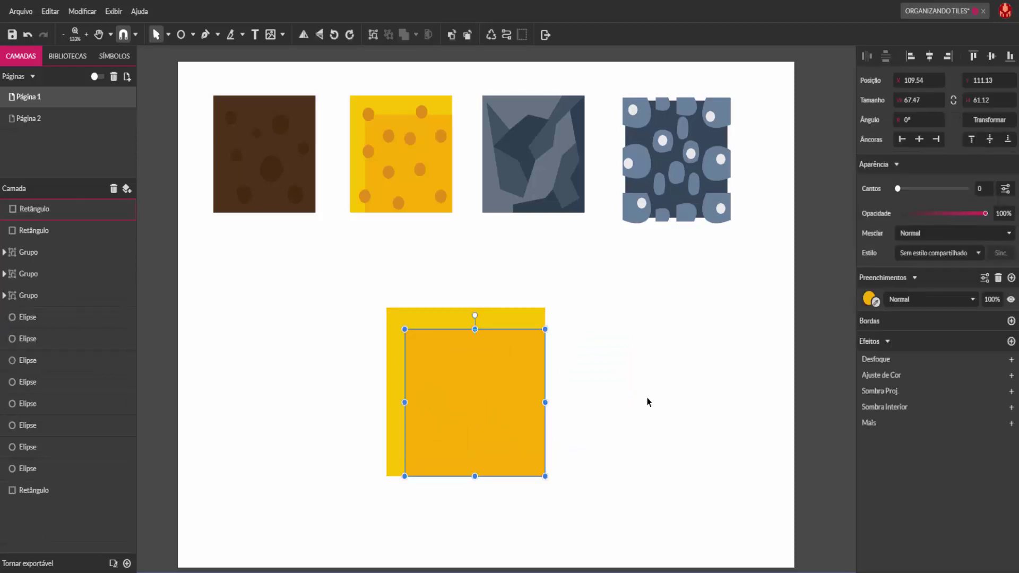
key("Delete")
- Fill the large yellow square with the light slate grey sampled from the stone tile
left_click(492, 366)
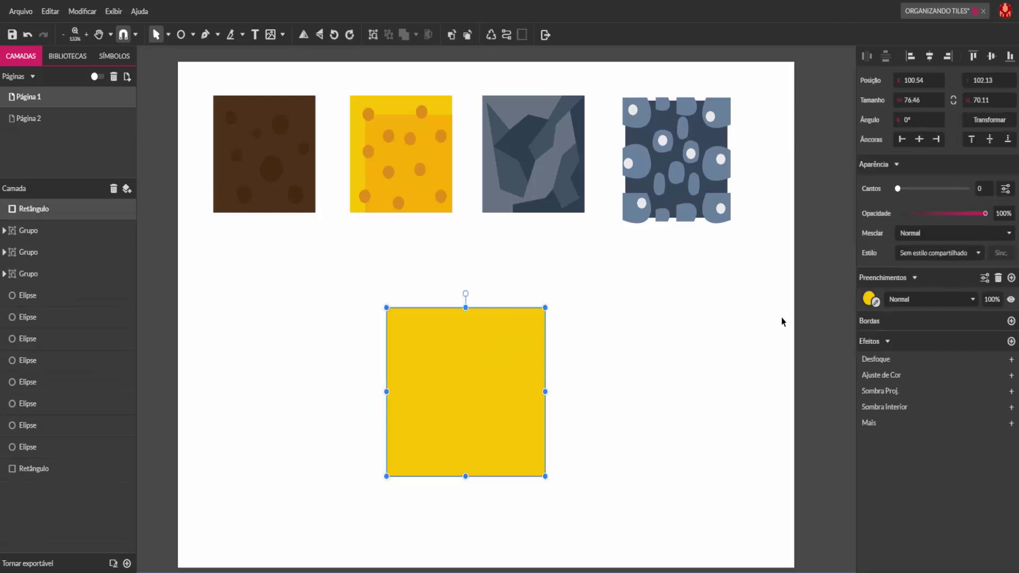
left_click(877, 301)
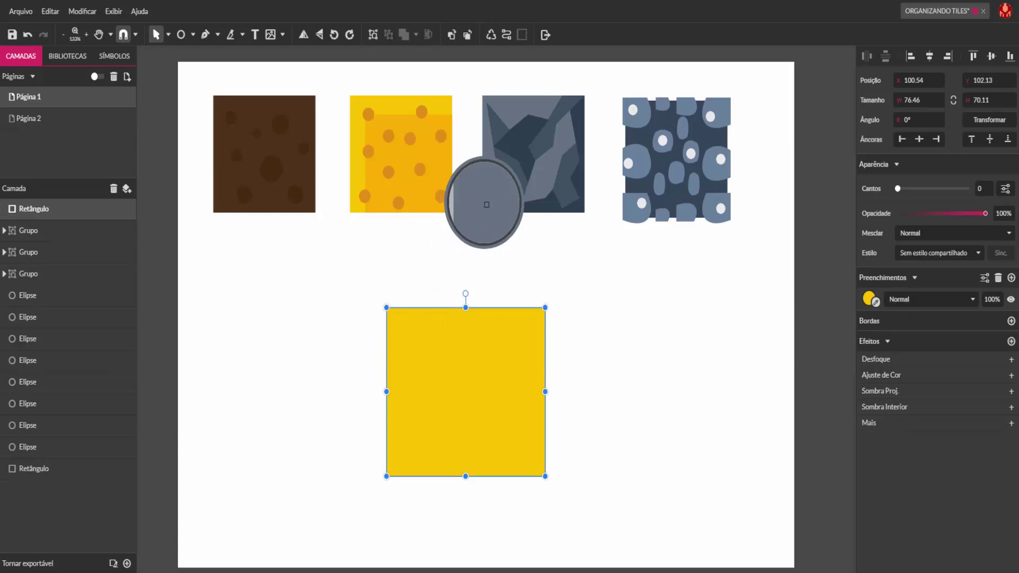
left_click(495, 198)
left_click(696, 382)
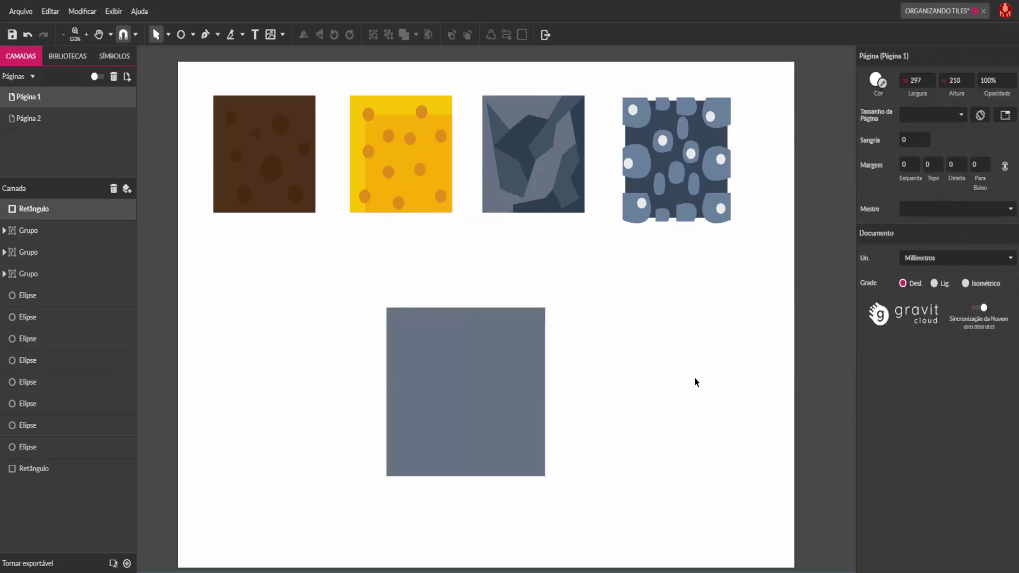
- Draw a closed nine-point angular Pen path, about 68 × 61 mm, over the grey square, branching up to its upper-right corner
left_click(502, 415)
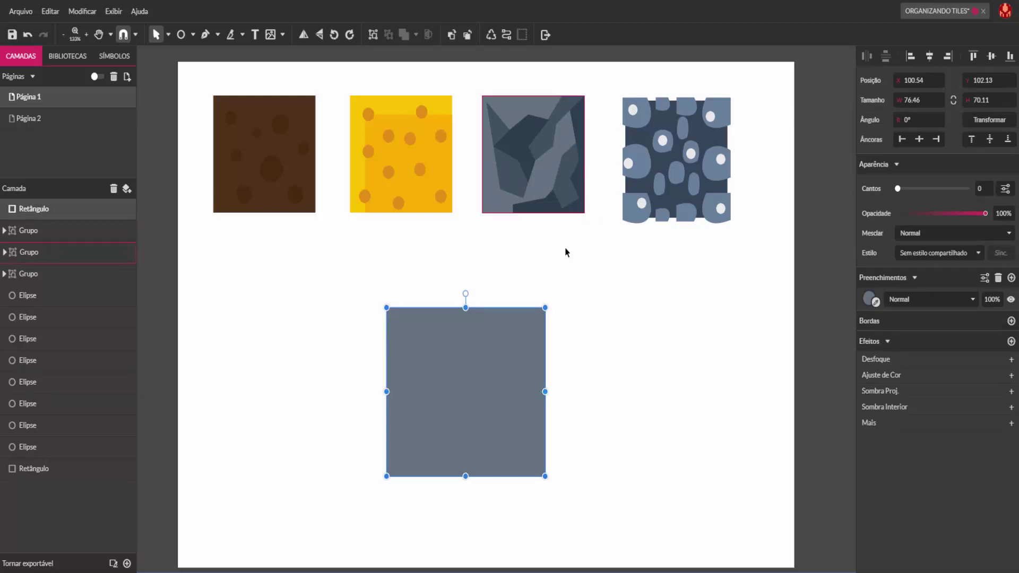
left_click(206, 36)
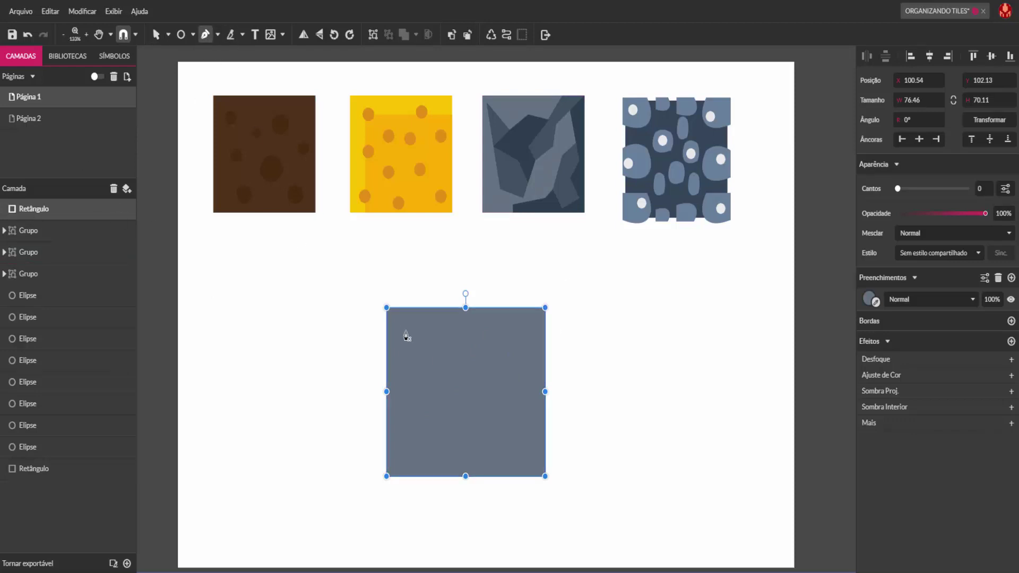
left_click(404, 328)
left_click(422, 425)
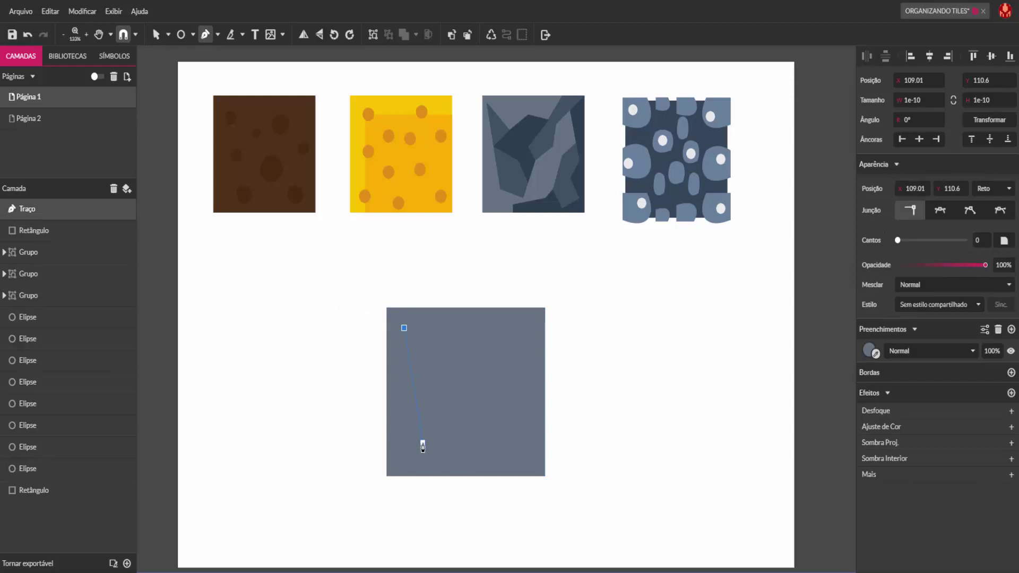
left_click(459, 451)
left_click(465, 401)
left_click(483, 384)
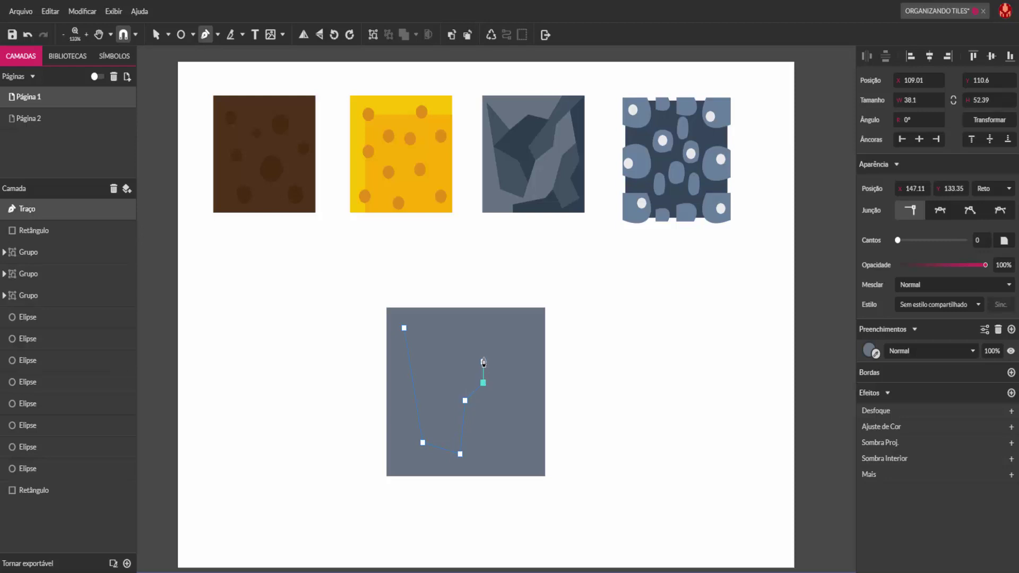
left_click(483, 355)
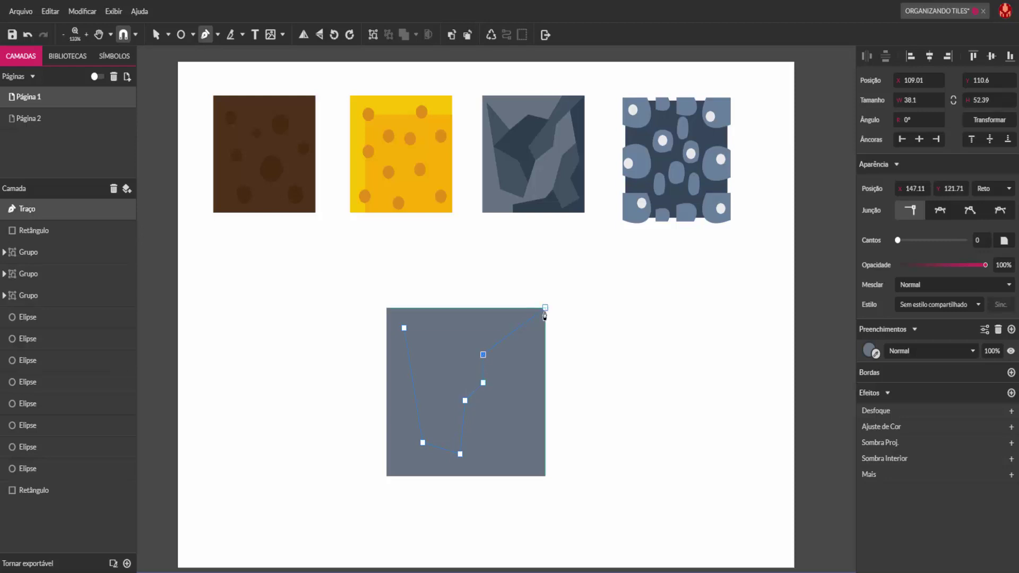
left_click(545, 308)
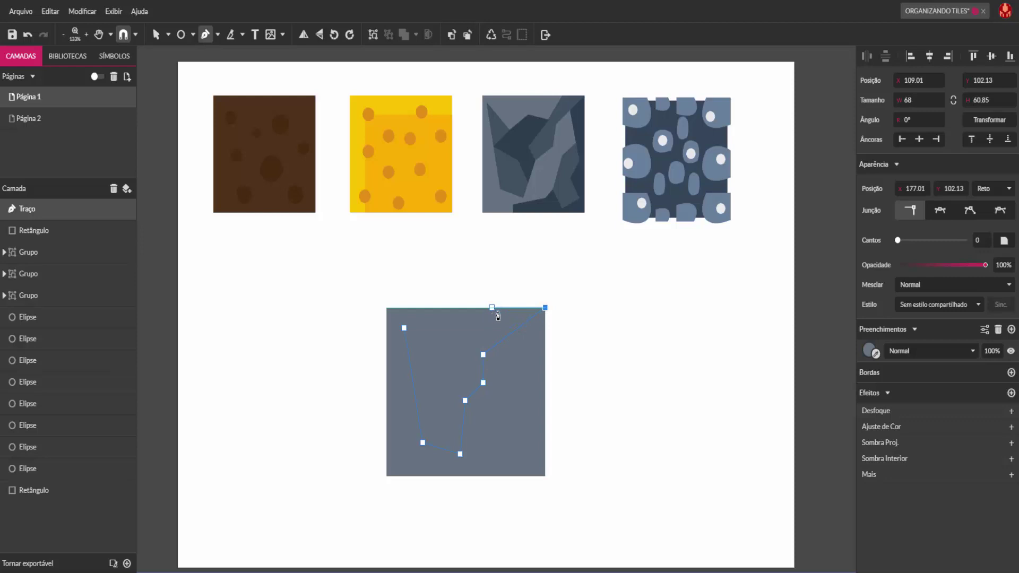
left_click(498, 308)
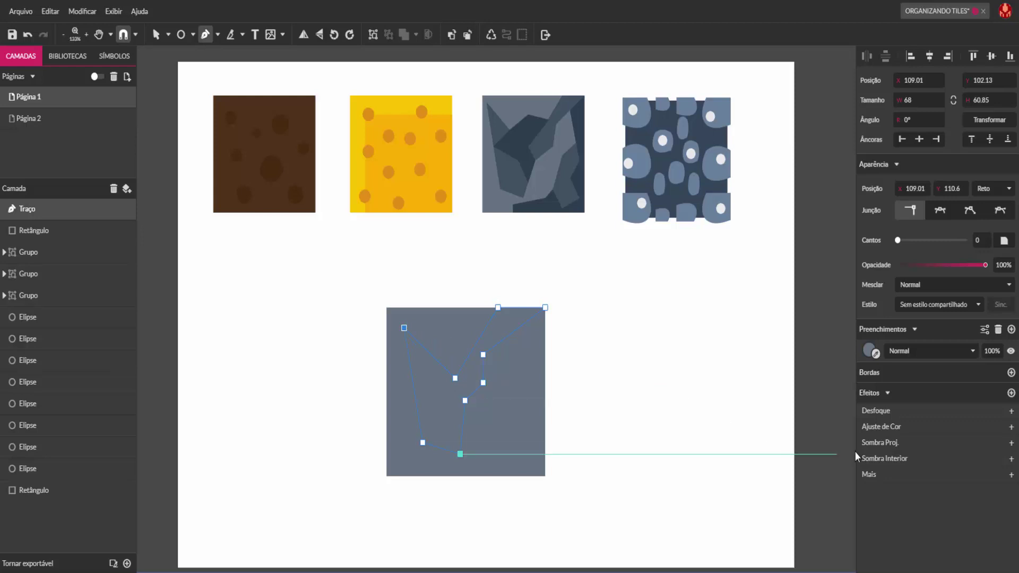
left_click(455, 379)
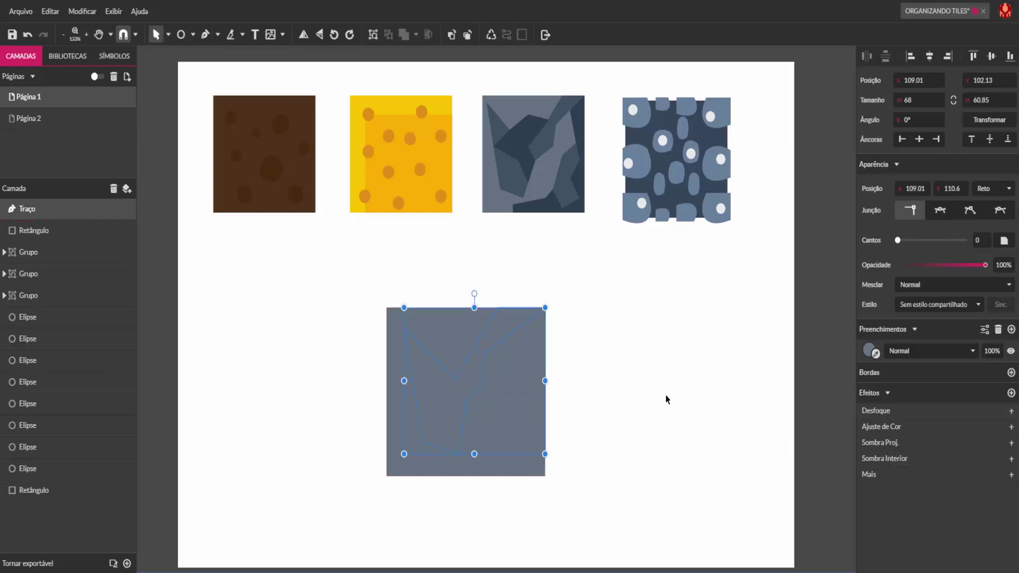
- Fill the angular shape with the darkest slate blue sampled from the stone tile
left_click(876, 354)
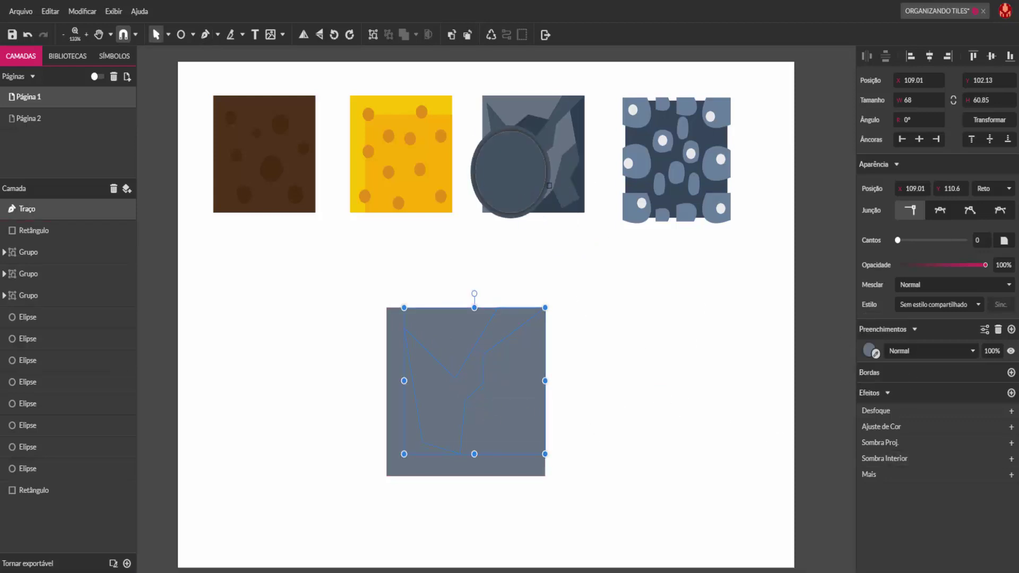
left_click(514, 145)
left_click(646, 425)
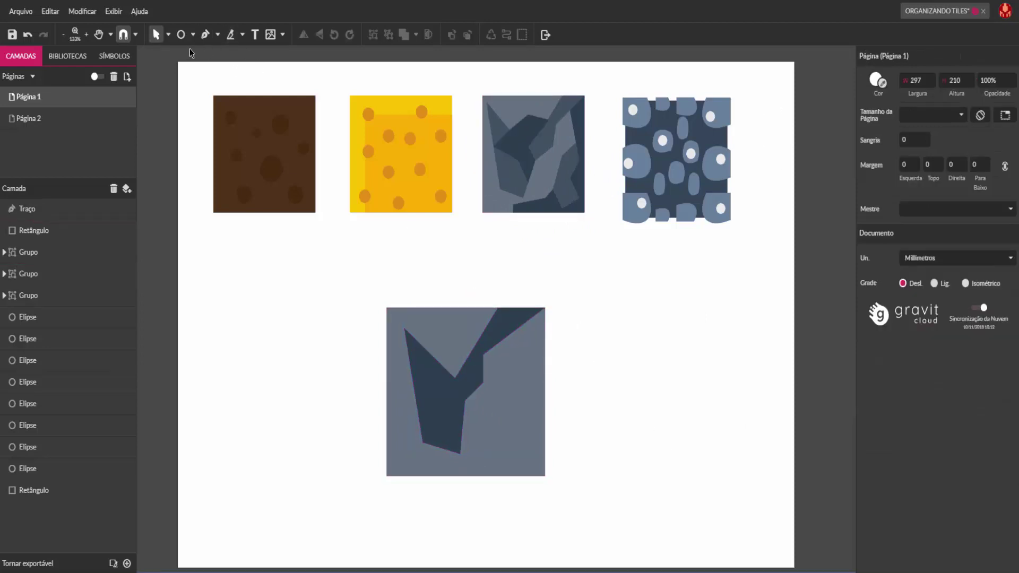
- Draw a second closed seven-point Pen path, about 30 × 41 mm, across the middle of the dark angular shape
left_click(205, 35)
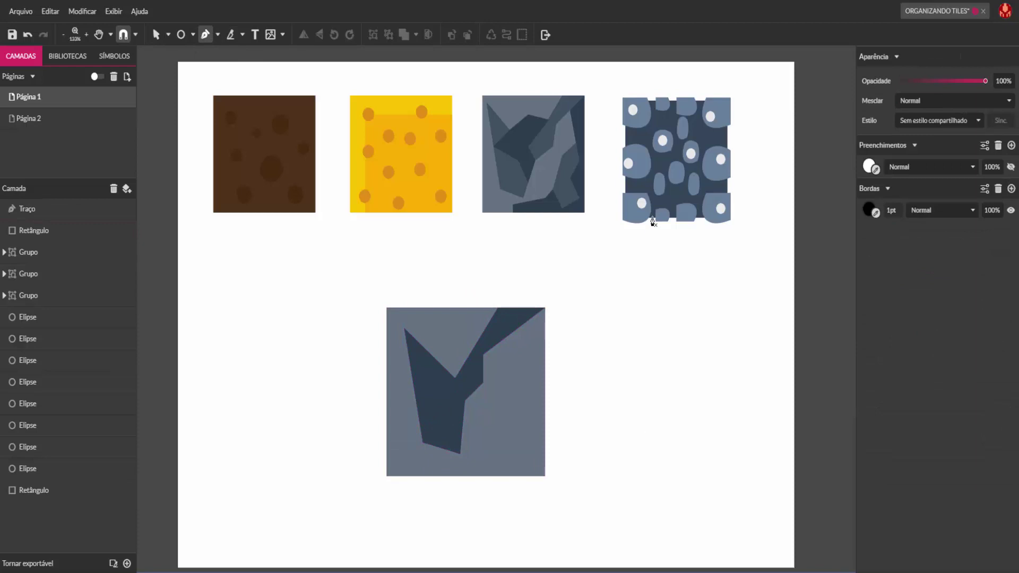
left_click(483, 382)
left_click(414, 383)
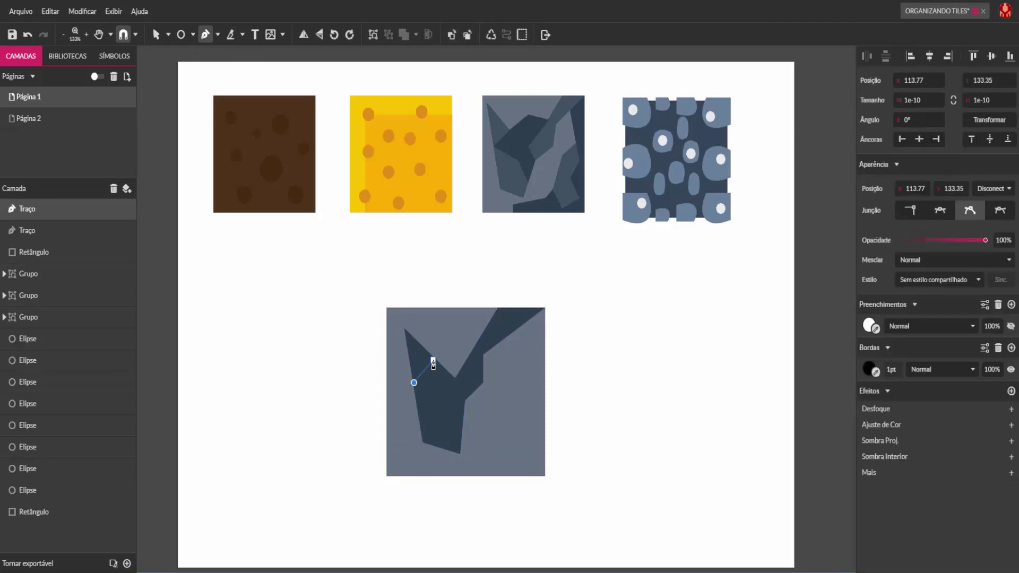
left_click(433, 361)
left_click(455, 335)
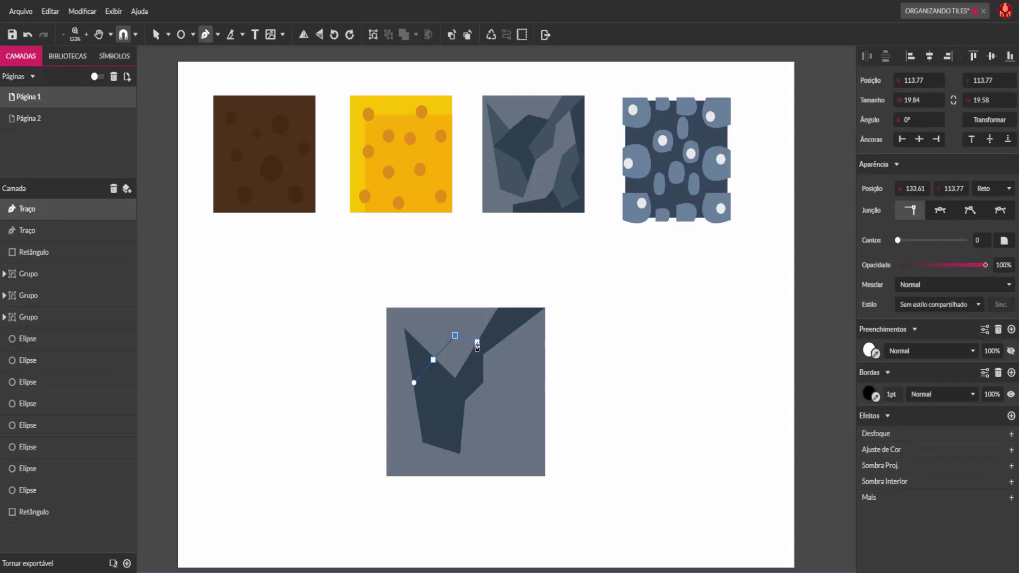
left_click(476, 343)
left_click(456, 379)
left_click(465, 402)
scroll(463, 441, "up", 3)
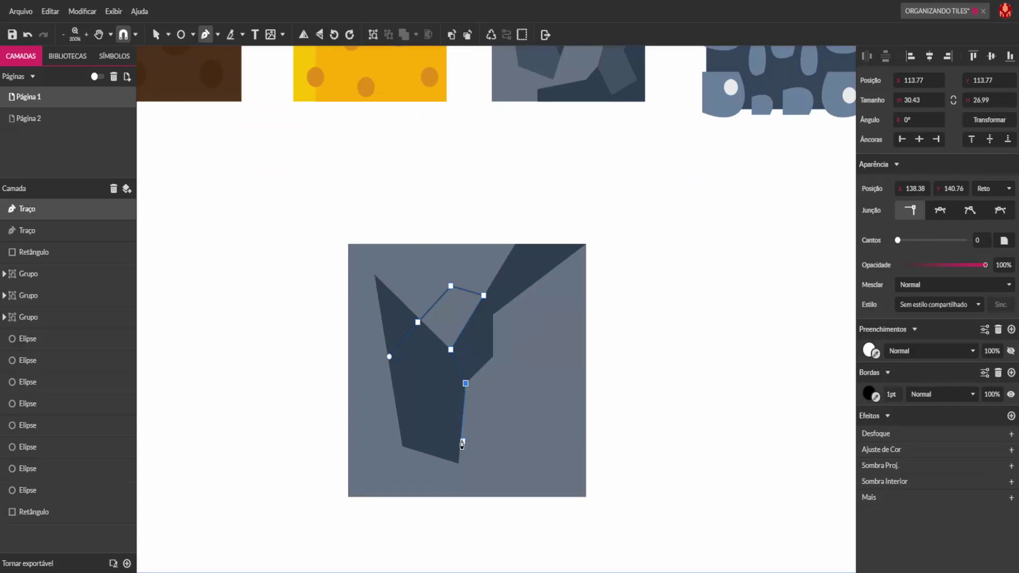
left_click(459, 436)
left_click(389, 356)
scroll(586, 370, "down", 2)
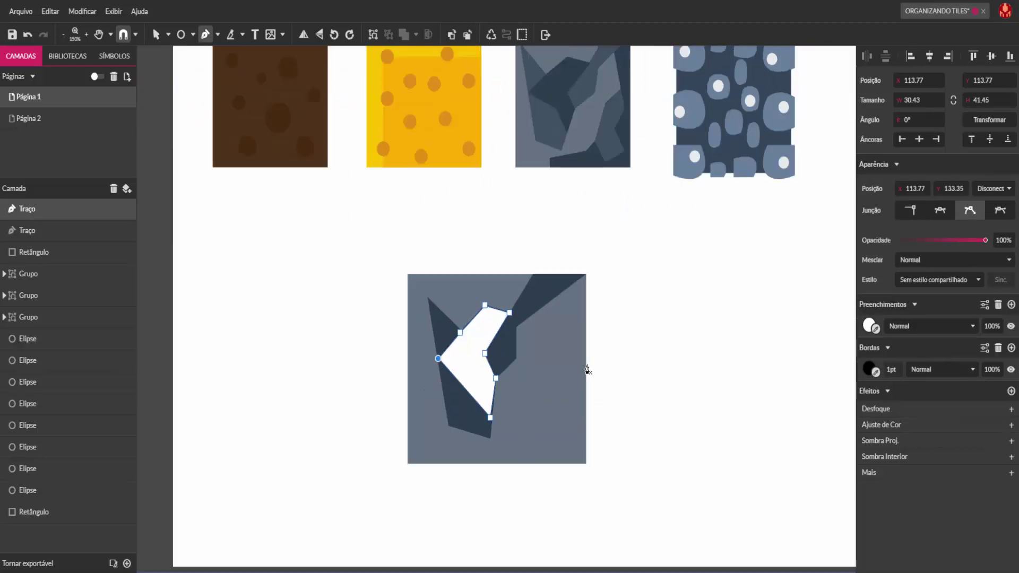
scroll(587, 370, "down", 1)
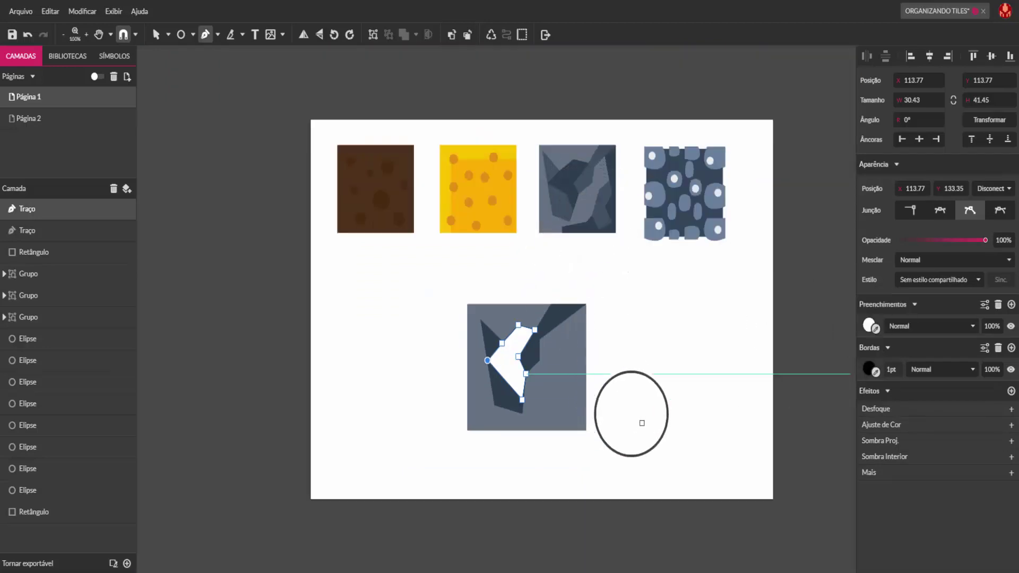
- Fill the inner seven-point shape with the darkest slate blue sampled from the stone tile
left_click(569, 186)
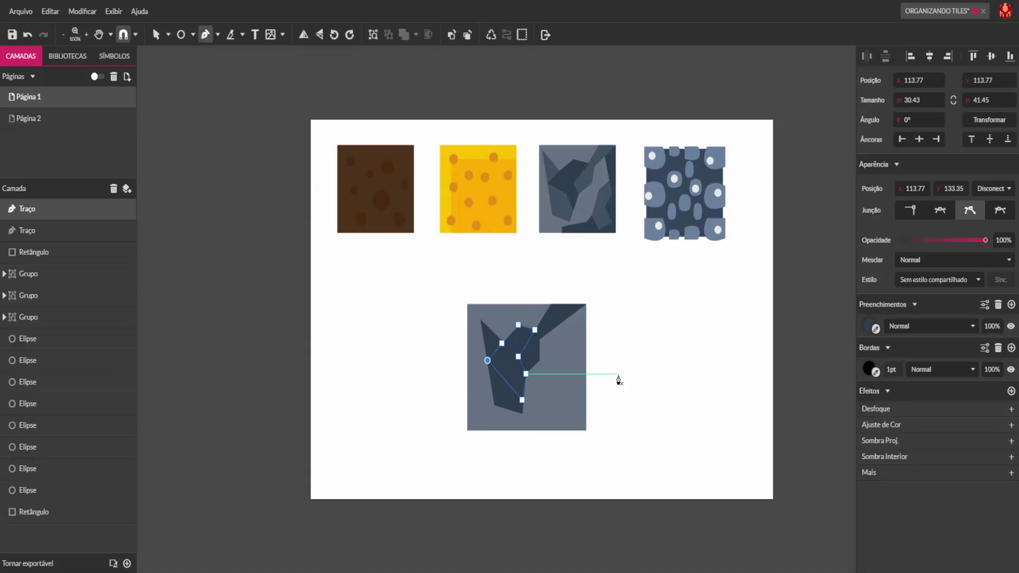
key("Escape")
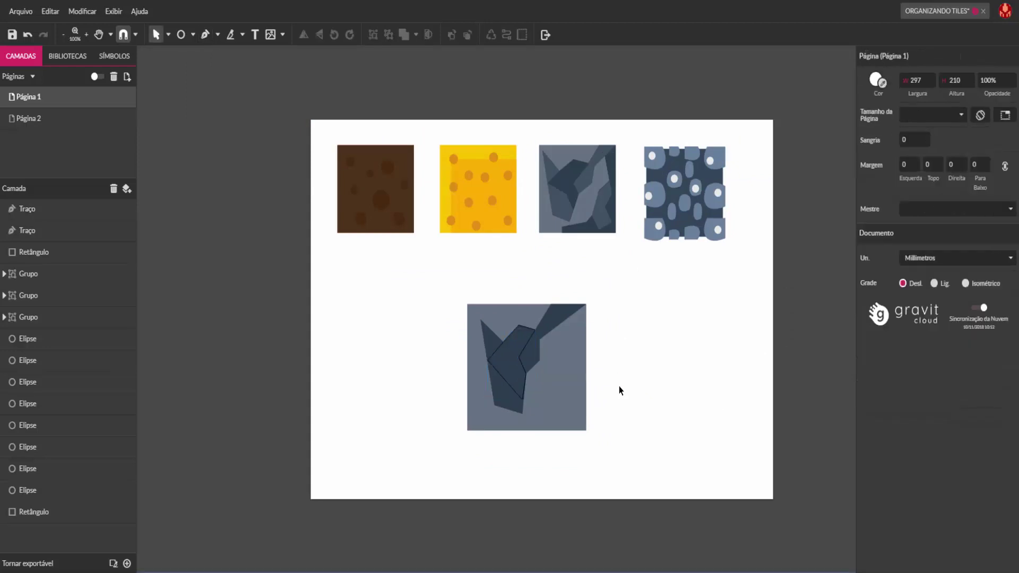
left_click(521, 377)
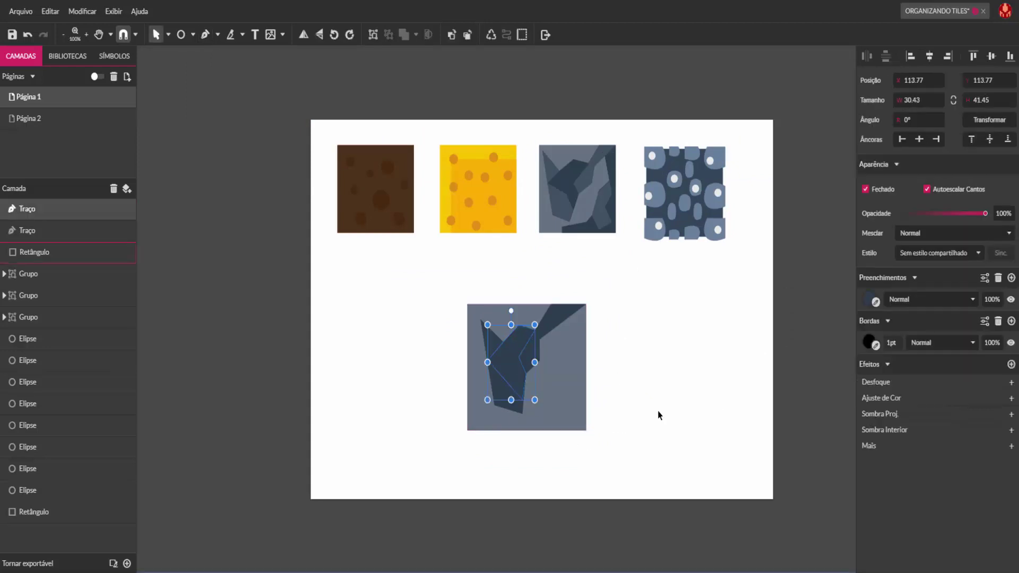
- Fill the larger angular shape with the medium slate blue sampled from the stone tile
left_click(502, 407)
left_click(875, 302)
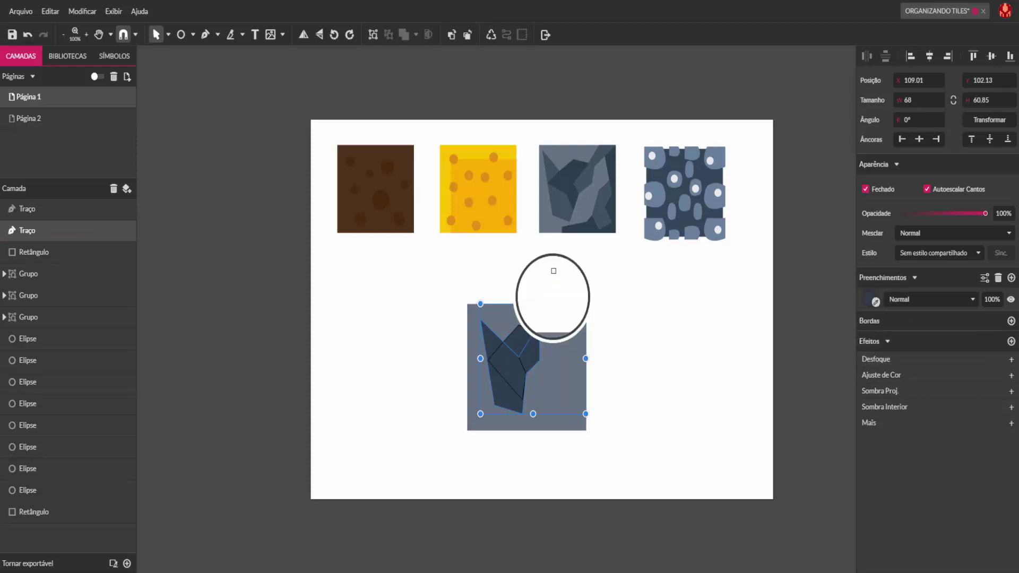
left_click(560, 207)
left_click(517, 482)
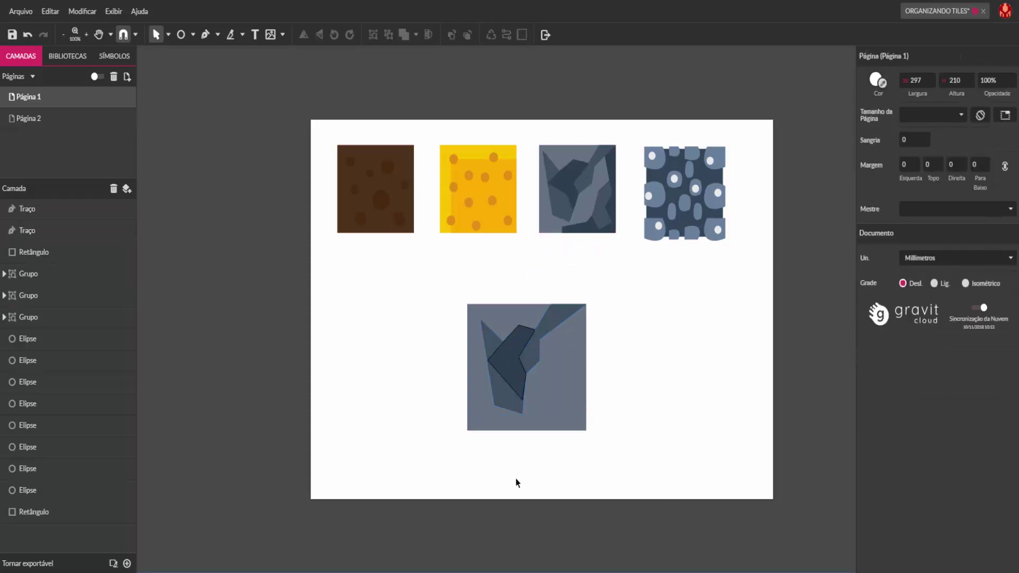
- Remove the black border from the inner dark angular shape
left_click(509, 370)
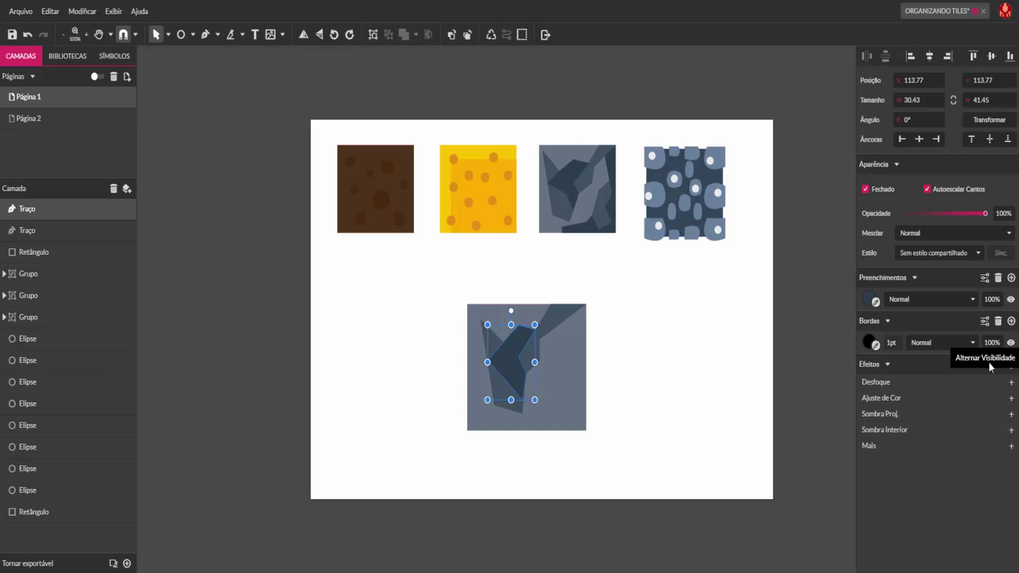
left_click(727, 393)
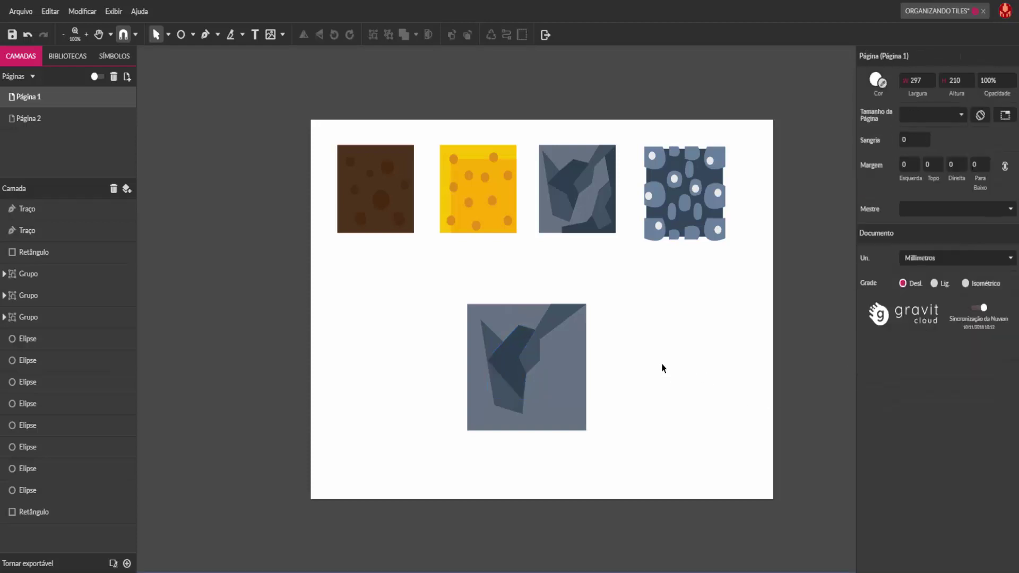
- Delete both angular shapes, keeping the large grey square
scroll(638, 384, "up", 2)
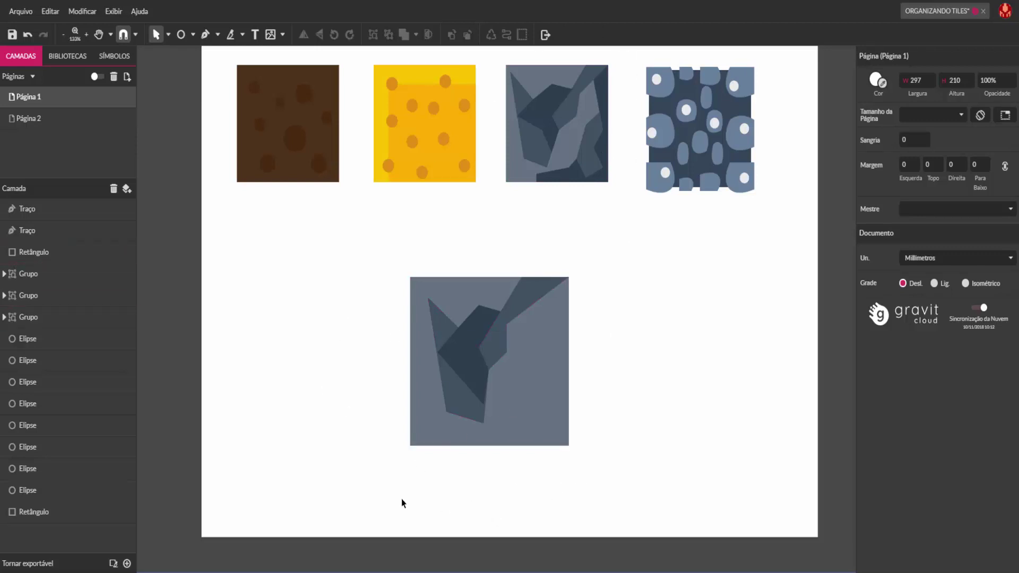
left_click_drag(396, 481, 382, 496)
left_click_drag(594, 258, 433, 438)
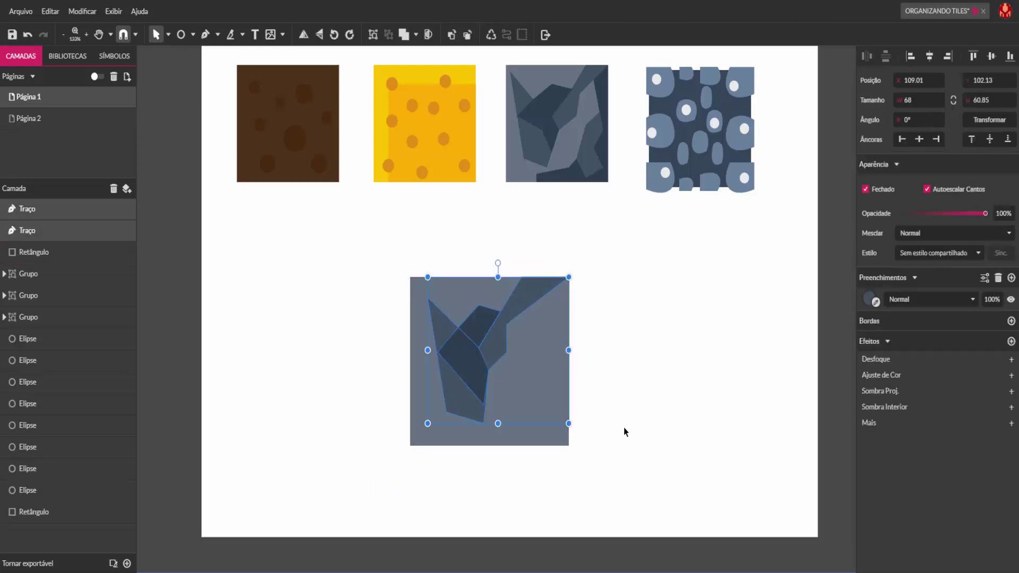
key("Delete")
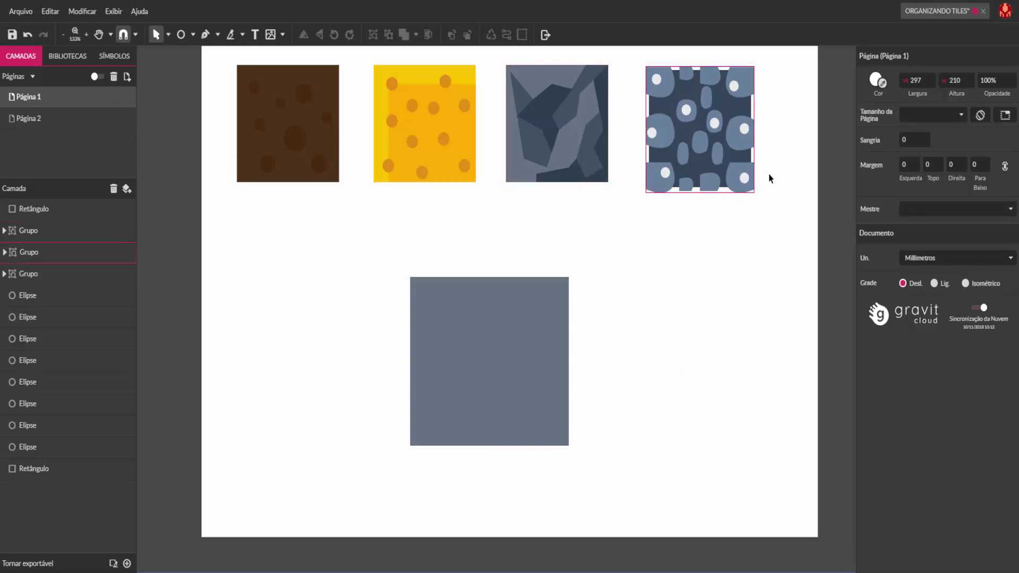
- Fill the large grey square with the dark navy blue sampled from the background of the fourth tile
key("space")
mouse_move(696, 289)
left_mouse_down()
mouse_move(676, 293)
mouse_move(691, 301)
mouse_move(688, 309)
mouse_move(689, 294)
left_mouse_up()
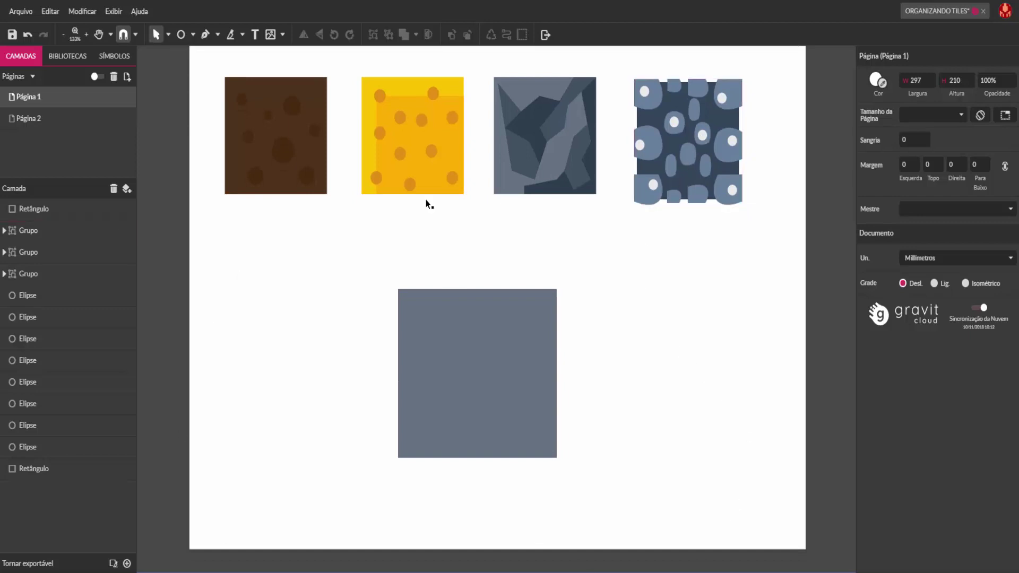
left_click(528, 361)
left_click(875, 301)
left_click(692, 180)
left_click(643, 484)
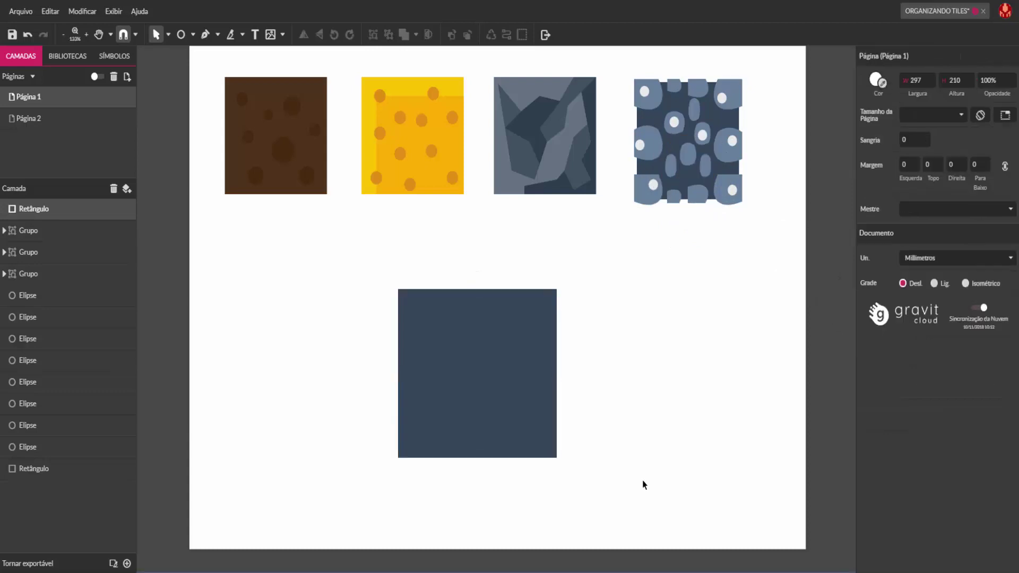
- Duplicate the navy square, shrink the copy to about 15 × 14 mm and place it slightly over the original's upper-left corner
left_click(498, 403)
key("ctrl+d")
left_click_drag(493, 389, 685, 382)
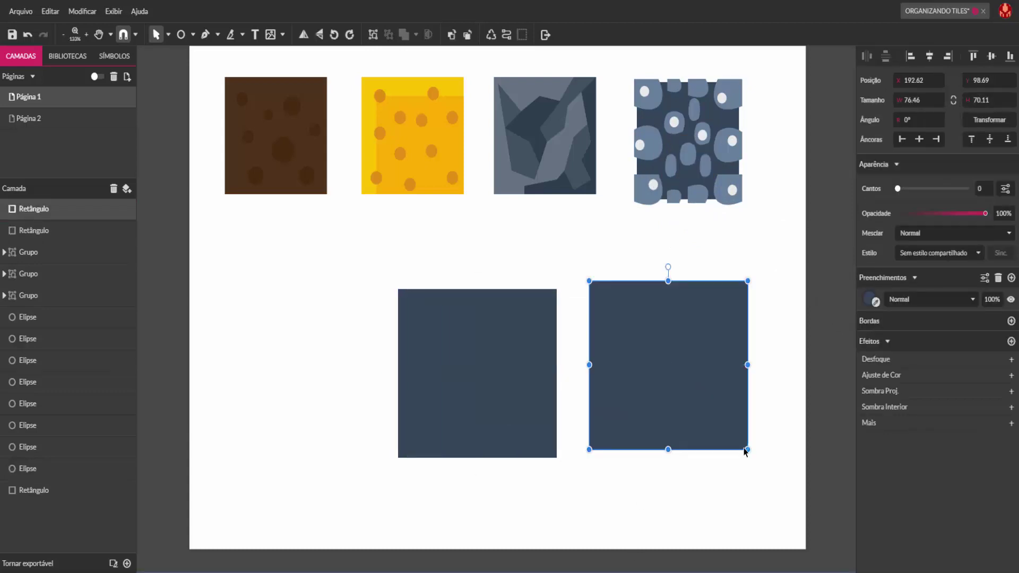
left_click_drag(748, 449, 412, 303)
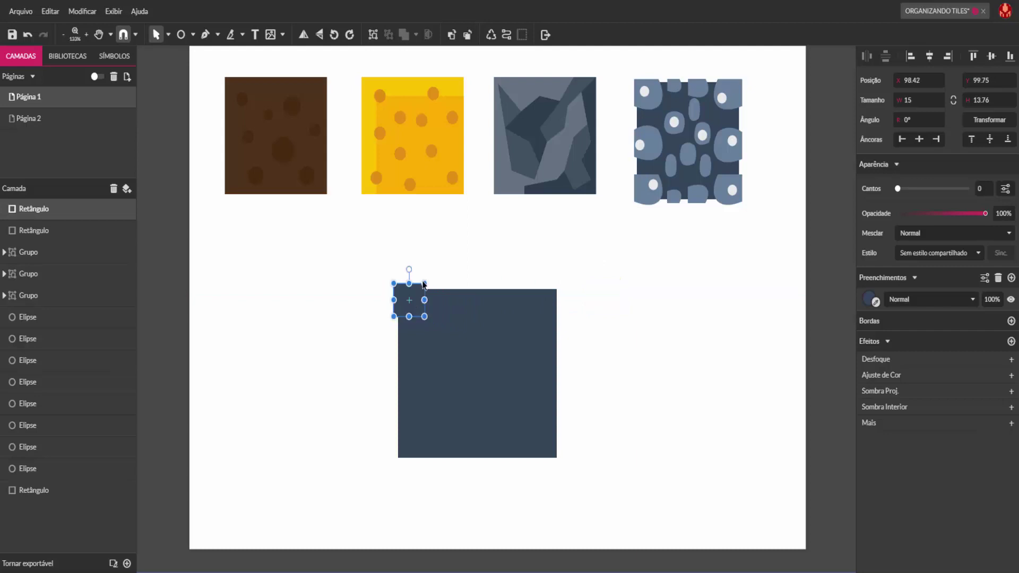
left_click(474, 287)
left_click(421, 310)
- Convert the small square to a path and round its lower-right corner with a radius of 37
left_click(507, 35)
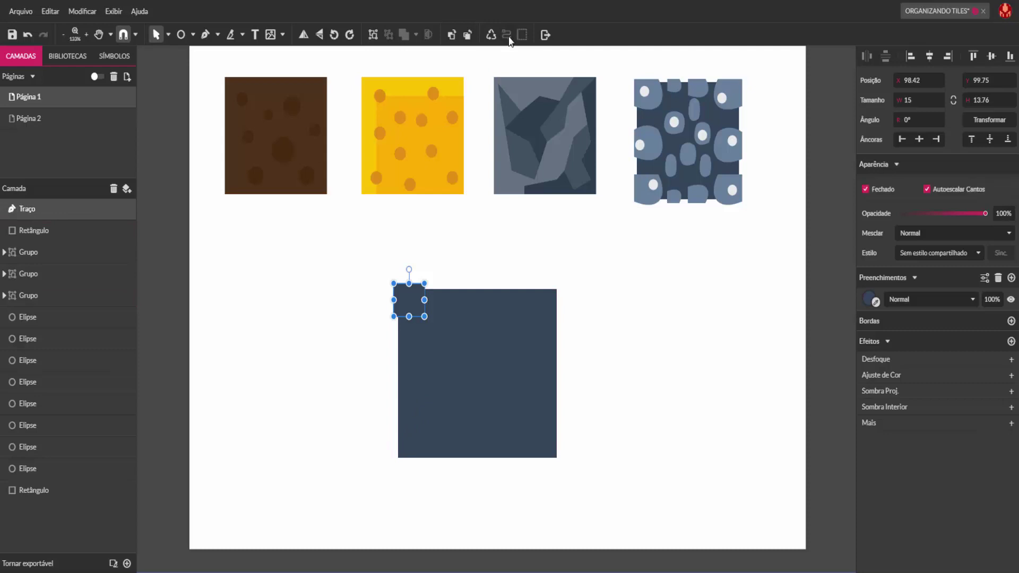
double_click(410, 307)
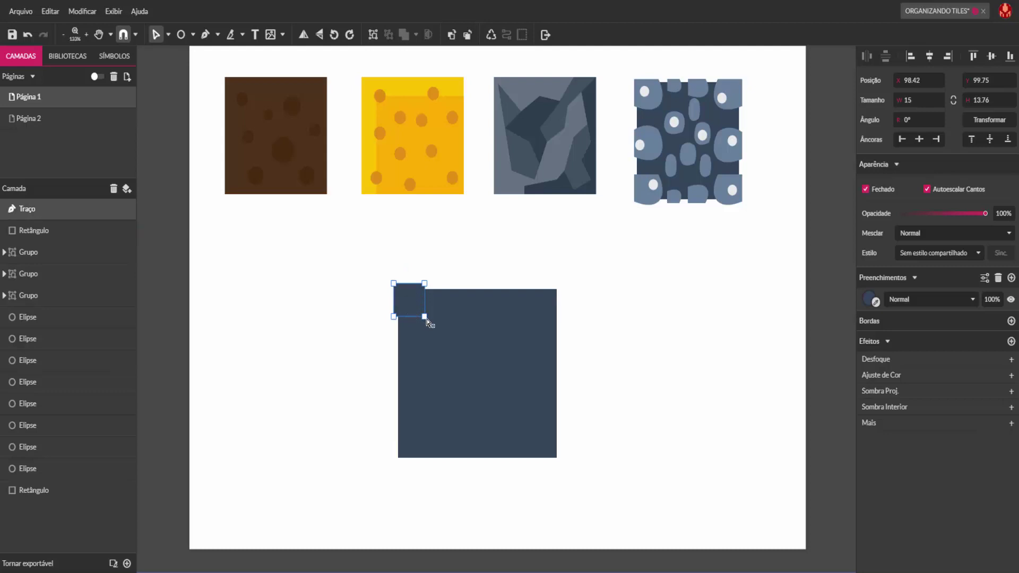
left_click(425, 318)
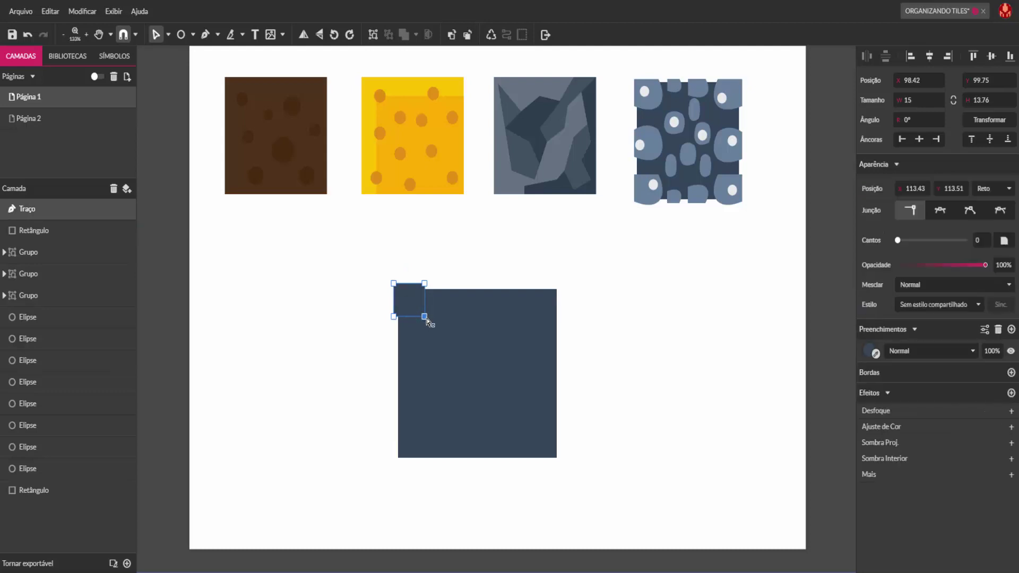
left_click_drag(898, 240, 908, 240)
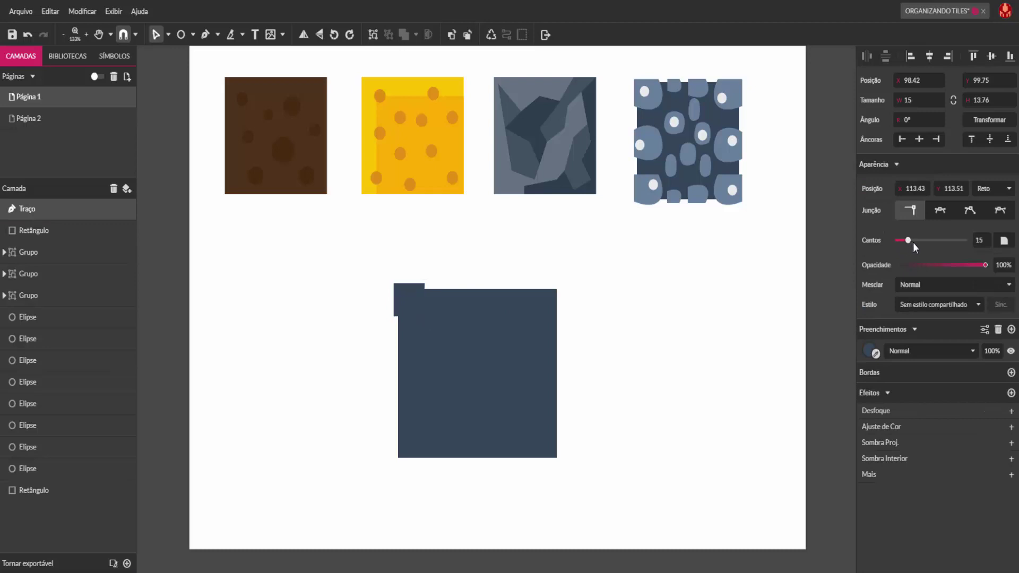
- Fill the small rounded shape with the light blue sampled from the fourth tile's stones
left_click(876, 354)
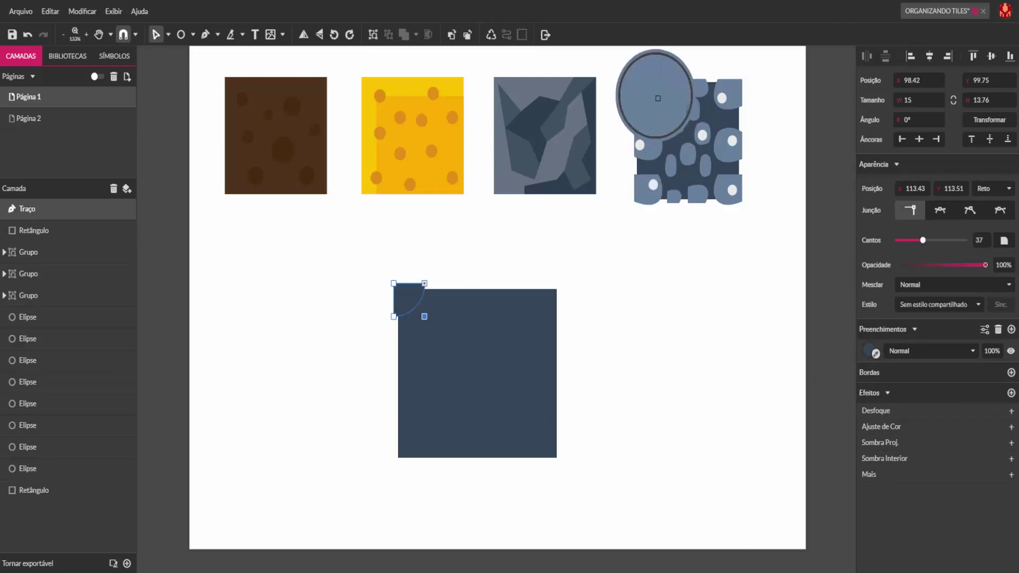
left_click(653, 91)
left_click(632, 325)
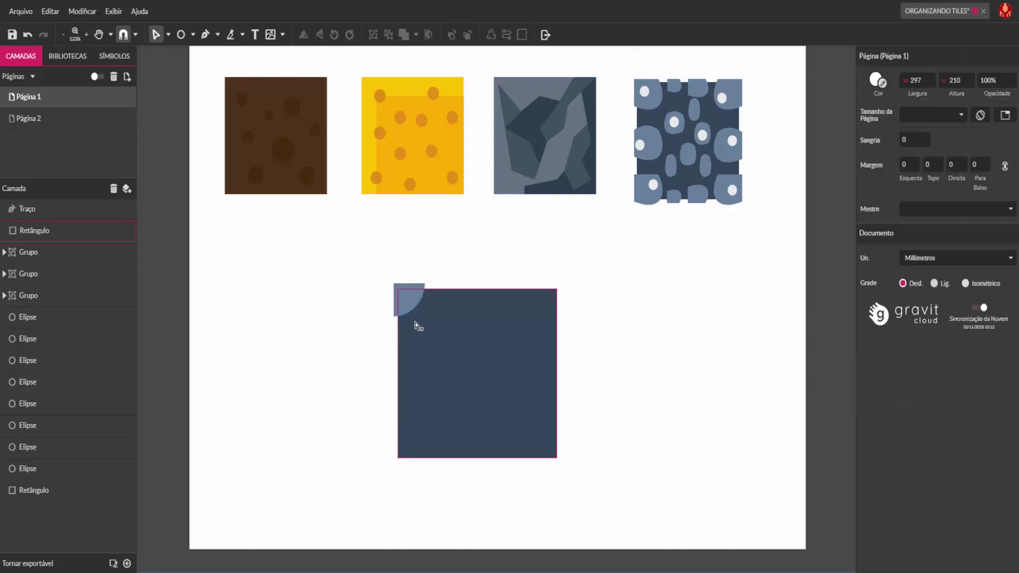
- Pull the light blue shape's rounded corner point outward to enlarge the stone to about 16.5 × 16 mm
left_click(415, 301)
double_click(415, 301)
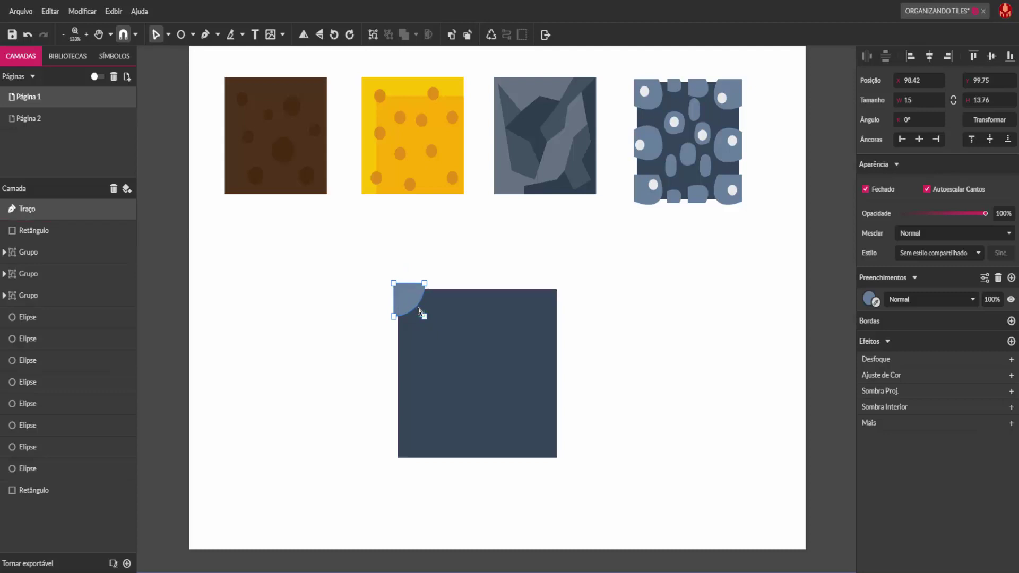
left_click_drag(423, 316, 444, 344)
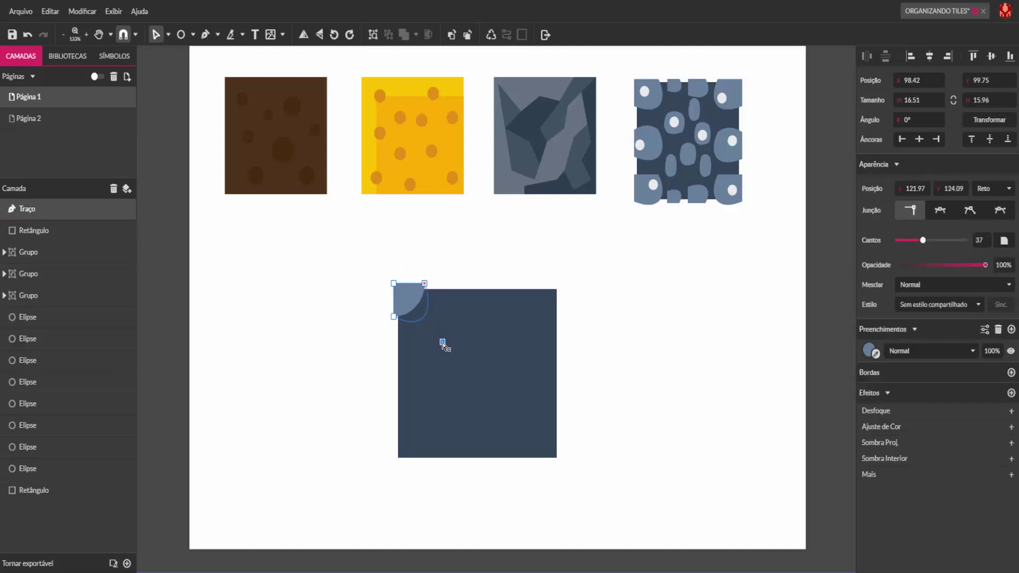
left_click(668, 330)
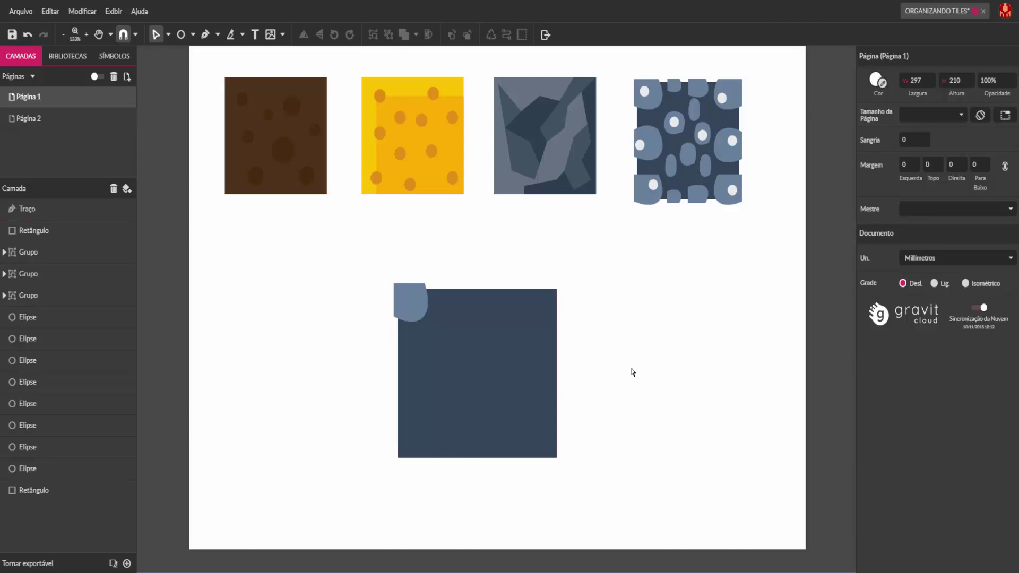
- Place a copy of the corner stone halfway down the square's left edge and bulge its upper side, making it about 16.5 × 18.6 mm
key("ctrl+v")
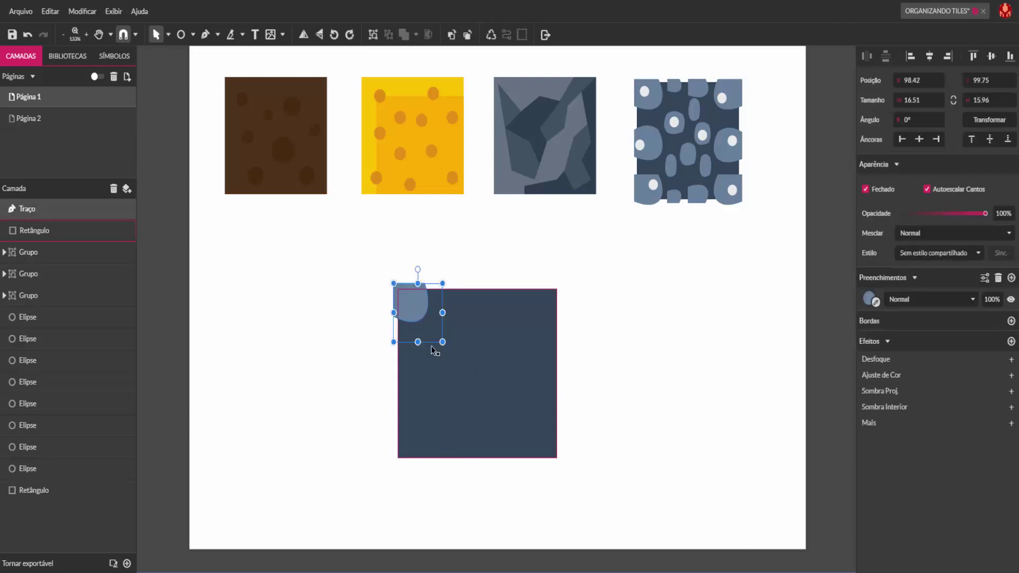
left_click_drag(414, 307, 414, 379)
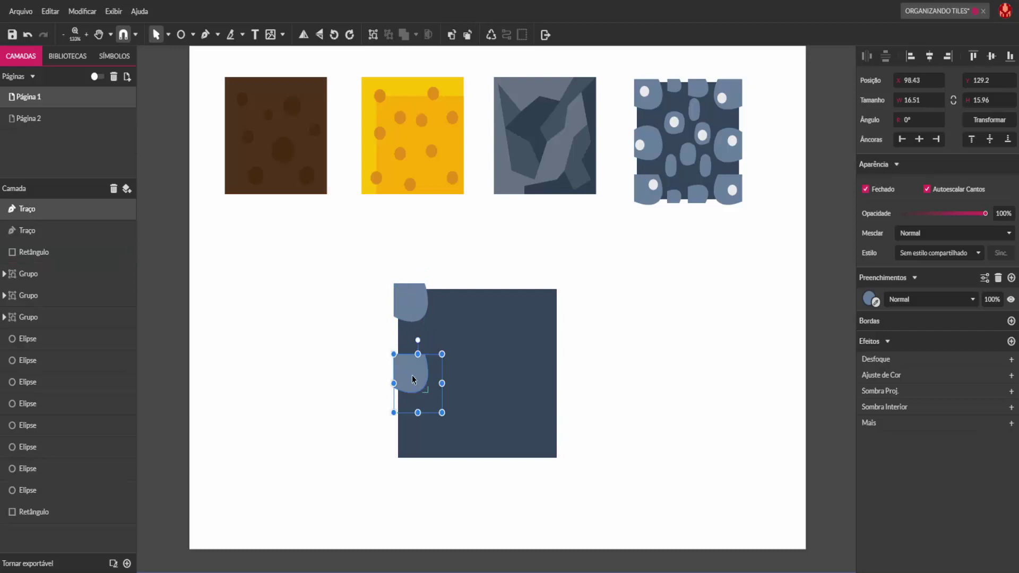
double_click(413, 363)
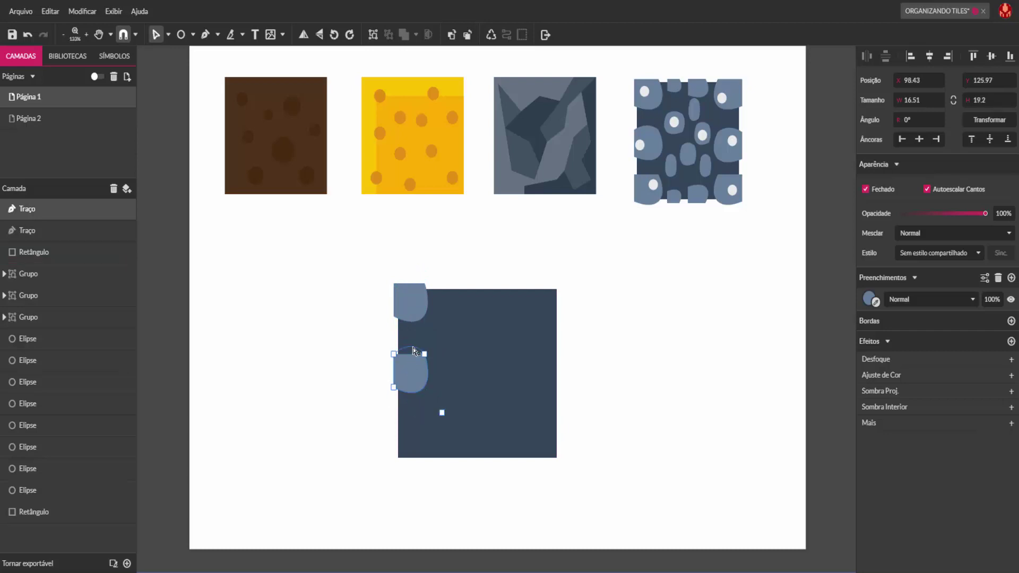
left_click(633, 375)
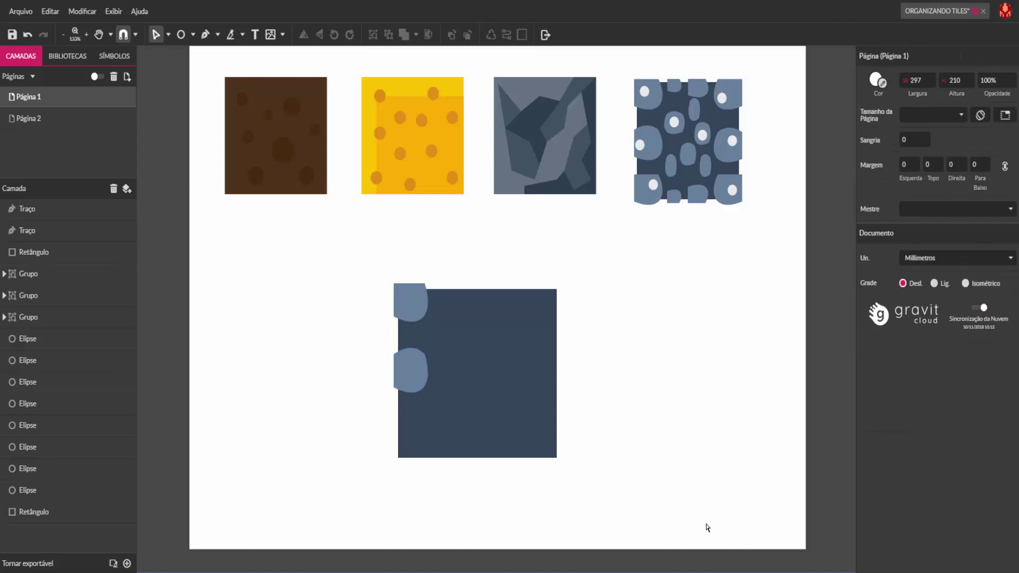
- Duplicate the middle-left stone in place
left_click(405, 370)
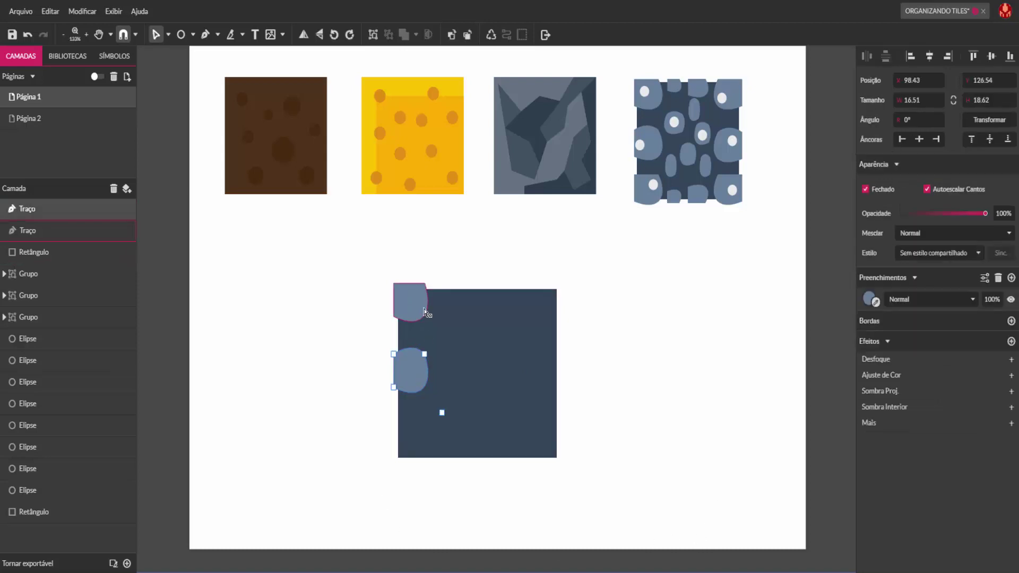
key("ctrl+d")
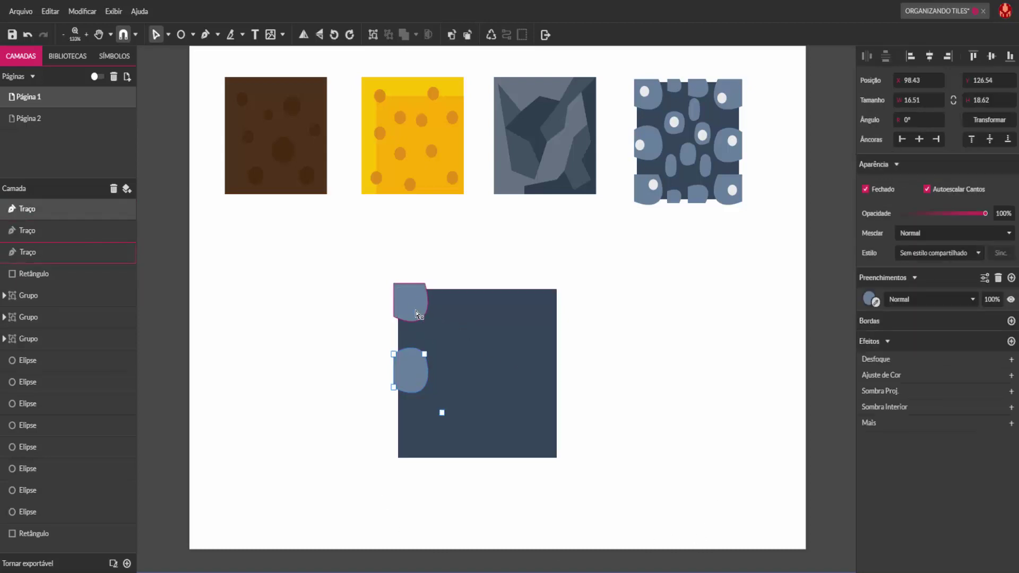
key("Return")
left_click(636, 367)
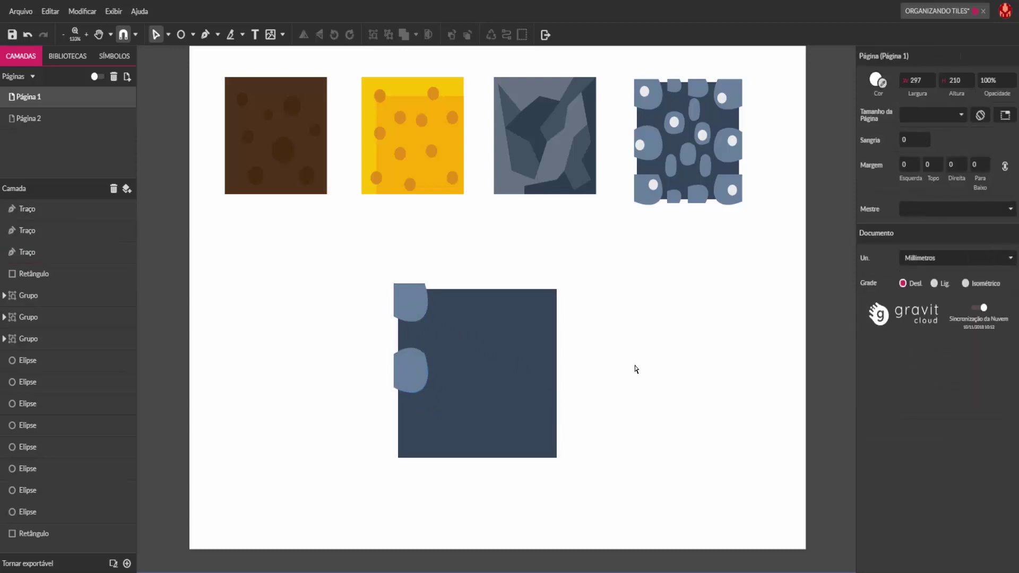
- Duplicate the upper-left stone and place the copy over the navy square's lower-left corner
left_click(413, 303)
key("ctrl+d")
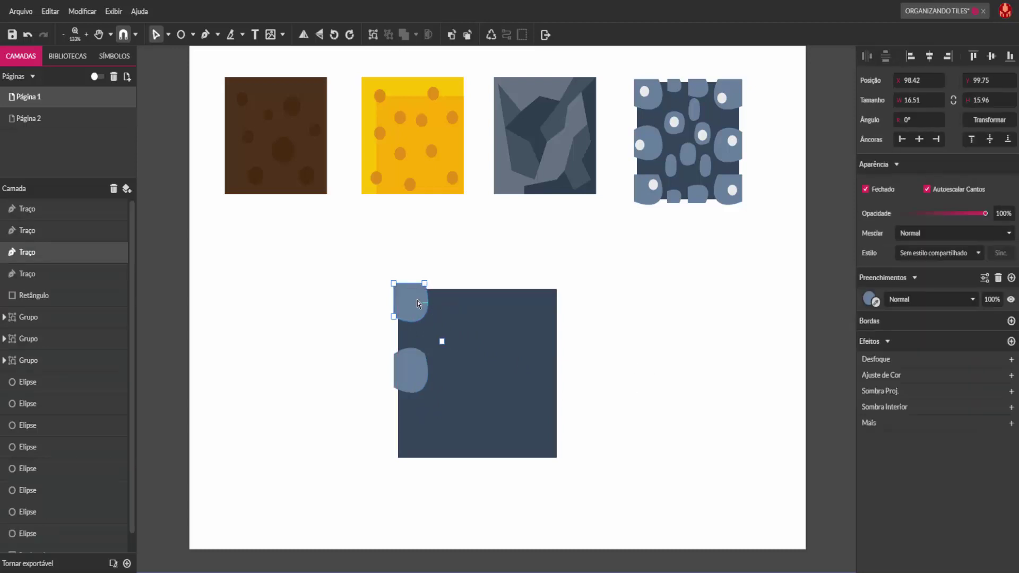
left_click(408, 289)
left_click_drag(418, 328, 413, 445)
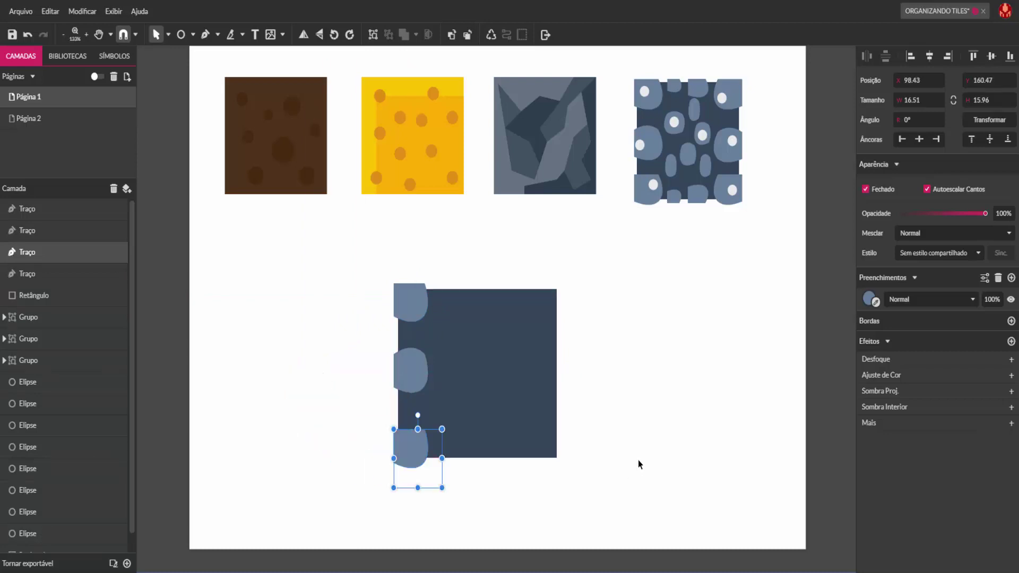
left_click(624, 416)
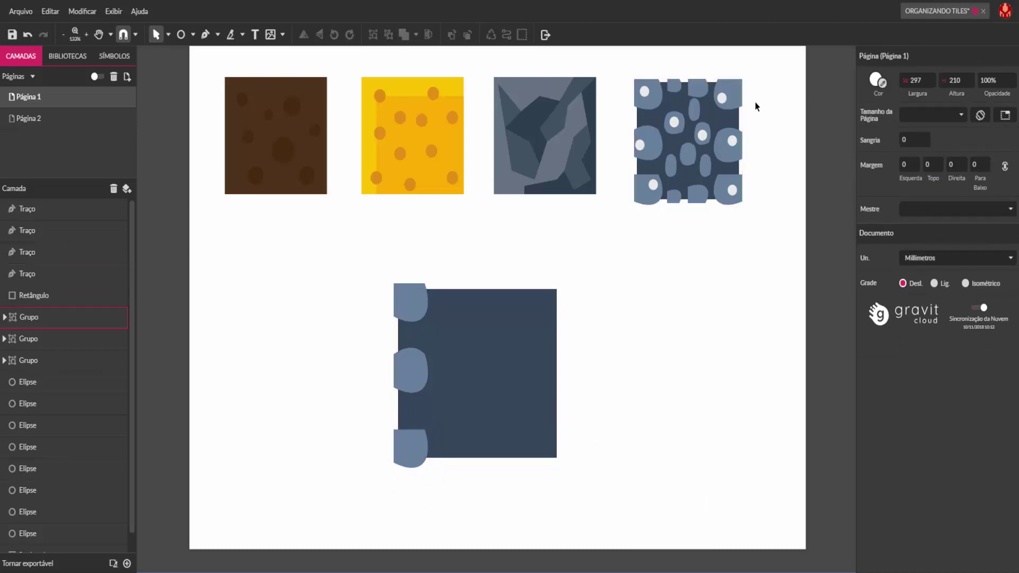
- Duplicate the middle-left stone into the navy square's centre and bulge its flat left side, making it about 18.3 × 18.6 mm
left_click(422, 369)
key("ctrl+d")
left_click_drag(410, 364, 462, 367)
double_click(478, 369)
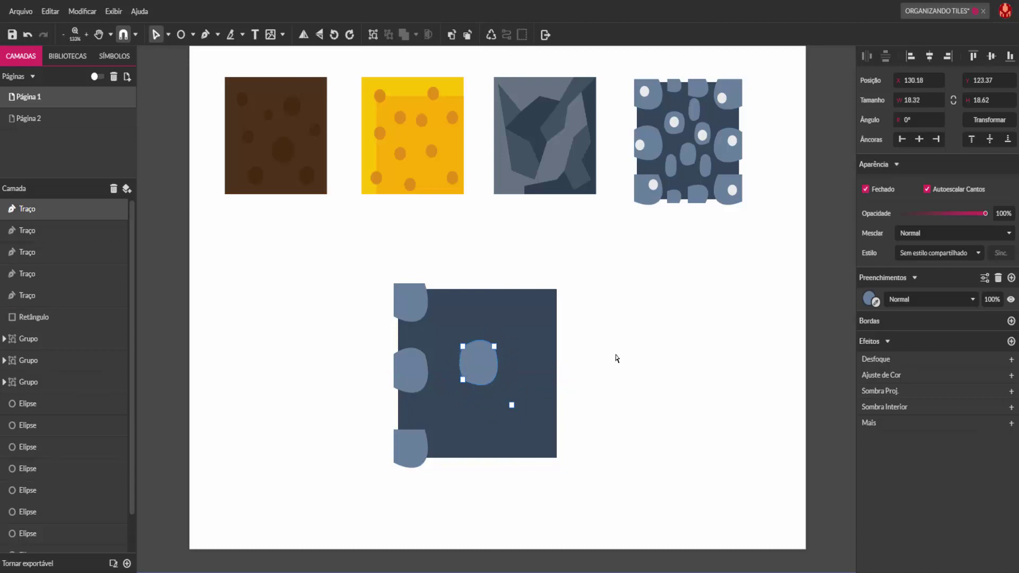
key("Escape")
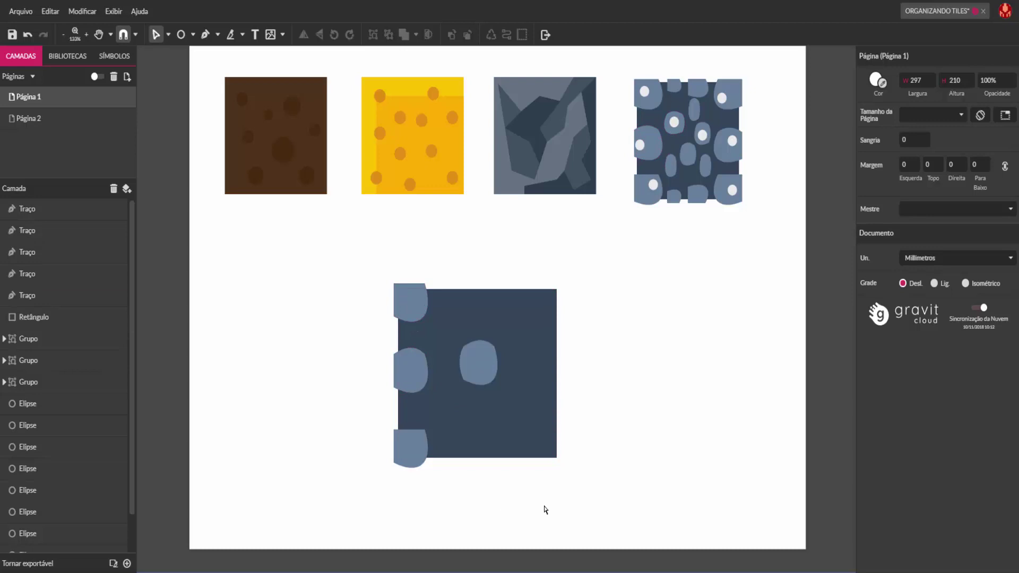
- Delete the unfinished cobblestone practice tile below the finished tiles and open Página 2
left_click_drag(361, 257, 565, 503)
key("Delete")
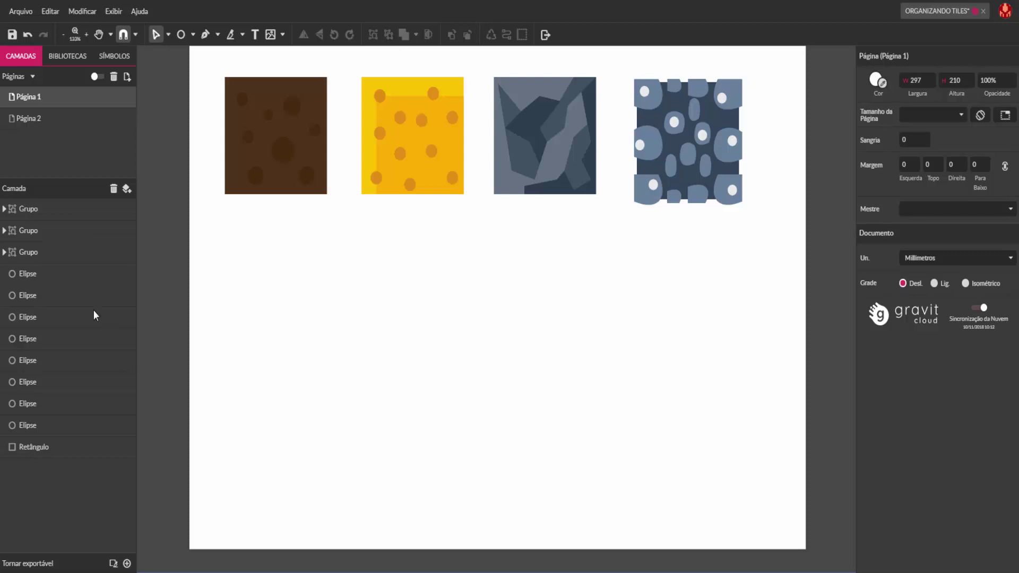
left_click(35, 120)
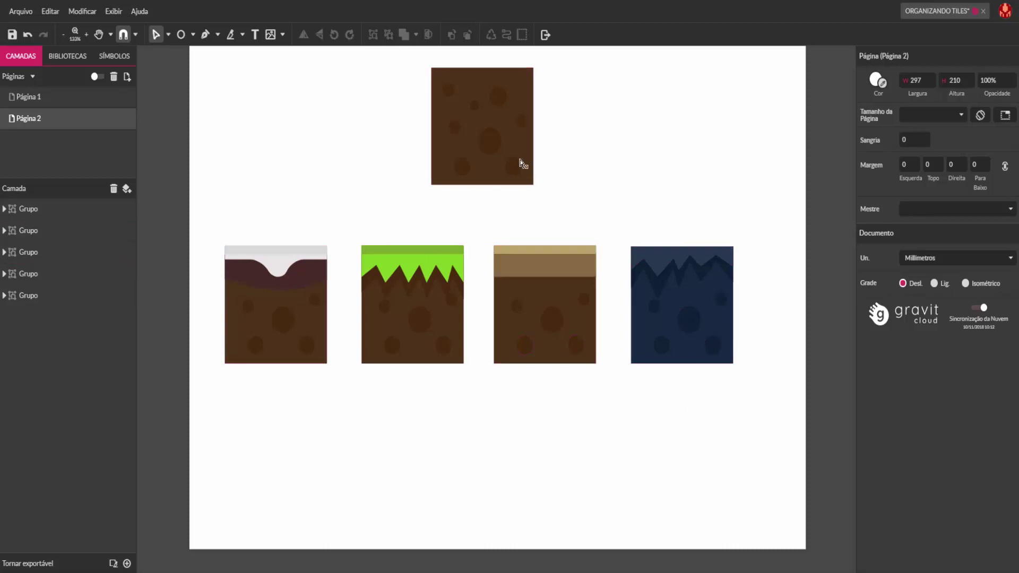
- Duplicate the plain dirt tile and place the copy in the empty space below the row of four tiles
left_click_drag(551, 58, 399, 212)
left_click_drag(475, 111, 492, 453)
key("space")
left_click_drag(655, 426, 648, 250)
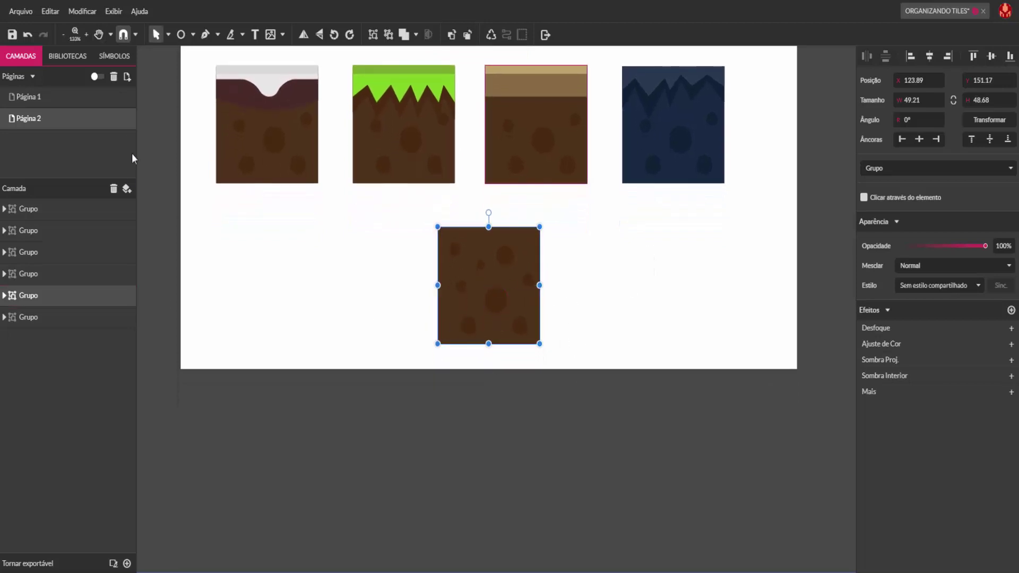
left_click(205, 35)
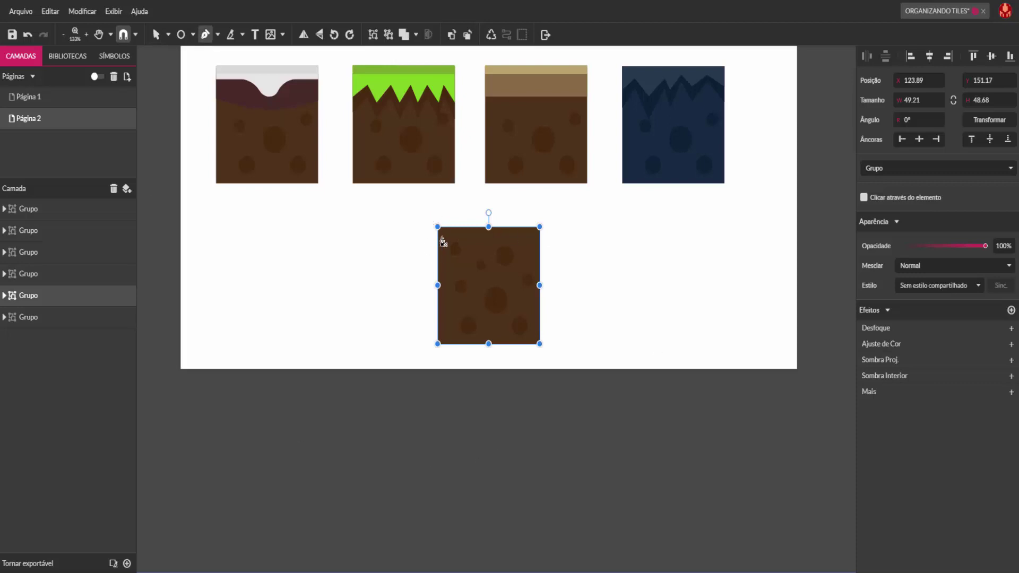
key("v")
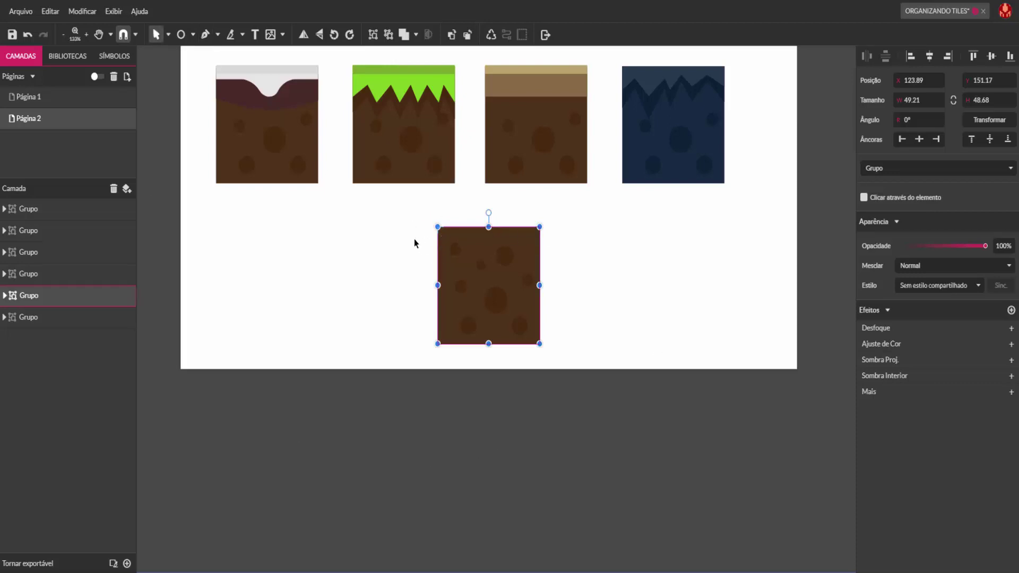
left_click(206, 35)
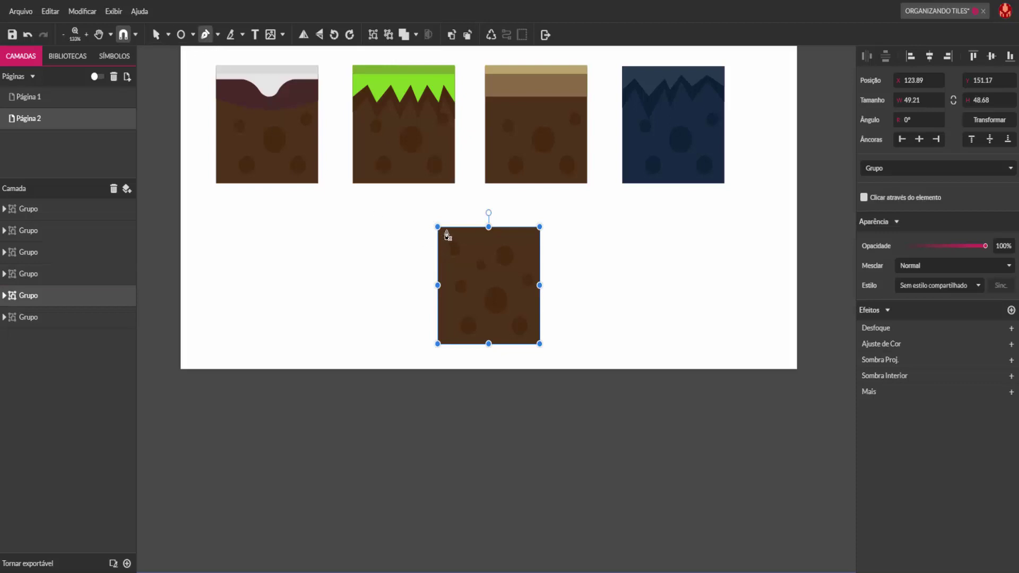
key("v")
left_click(331, 258)
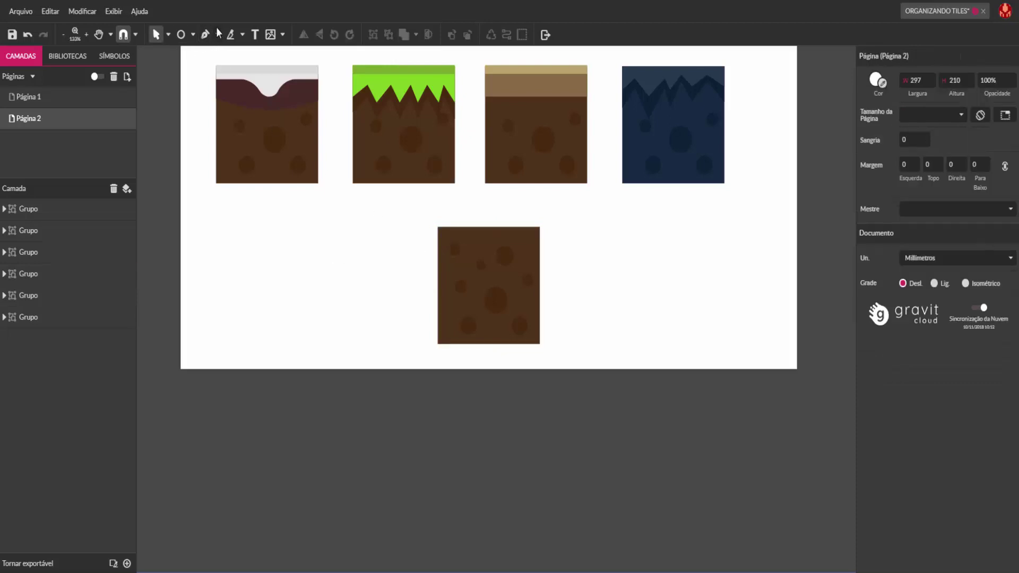
- Draw a closed straight-edged path about 48.4 × 20.1 mm over the dirt copy's upper part, narrowing to a short flat bottom edge
left_click(207, 35)
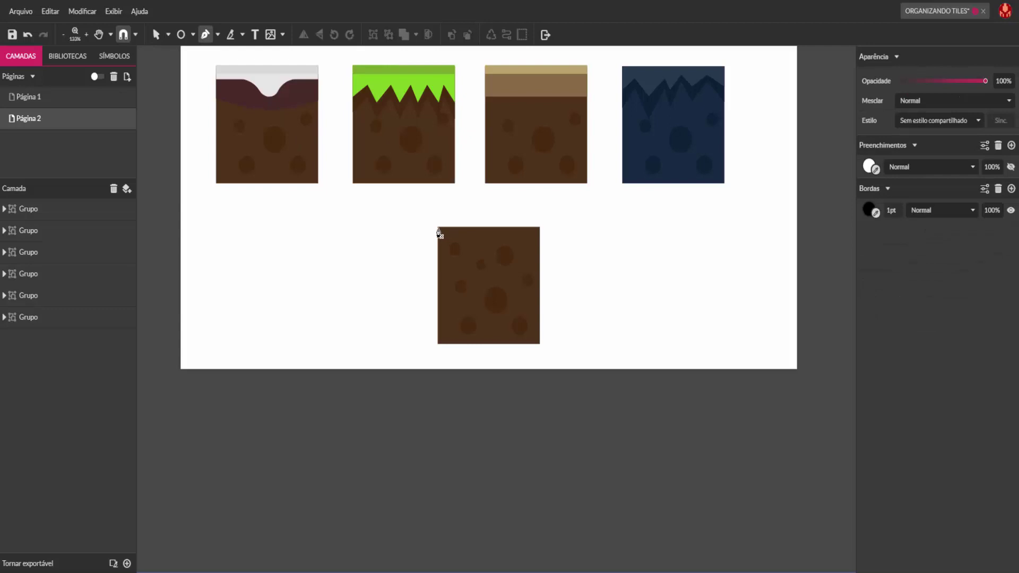
left_click(438, 228)
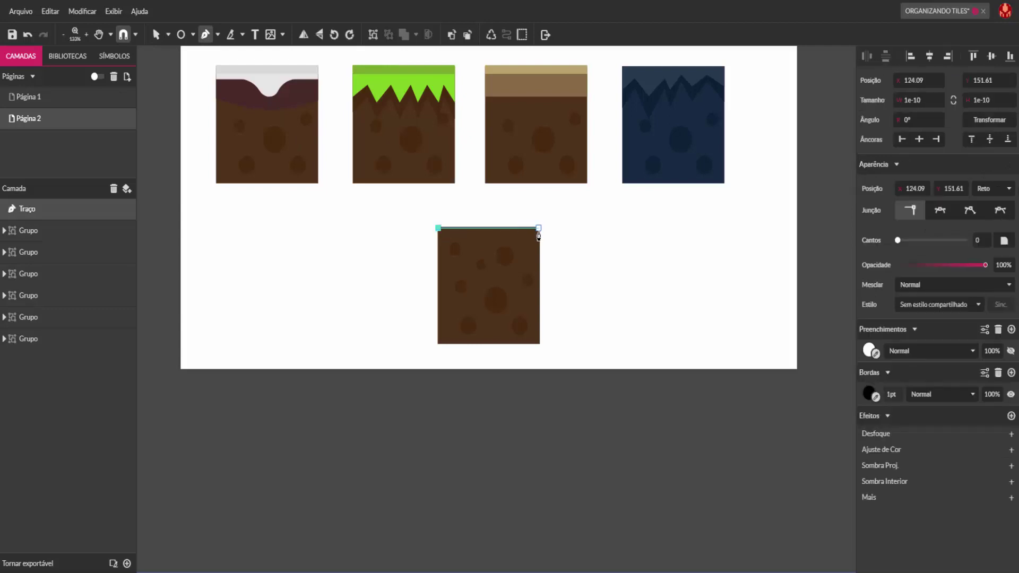
left_click(539, 229)
left_click(538, 248)
left_click_drag(496, 277, 477, 284)
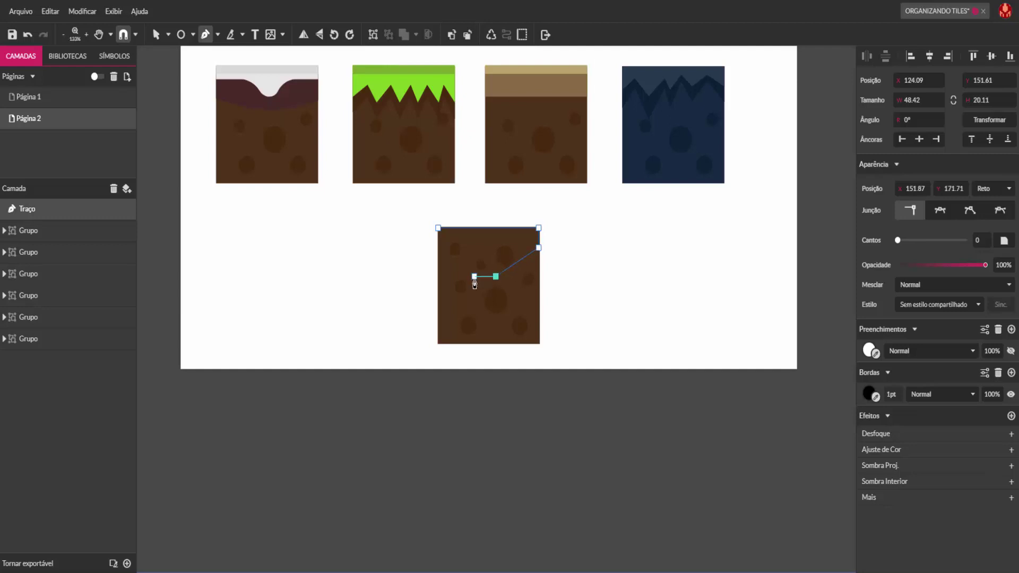
left_click(476, 277)
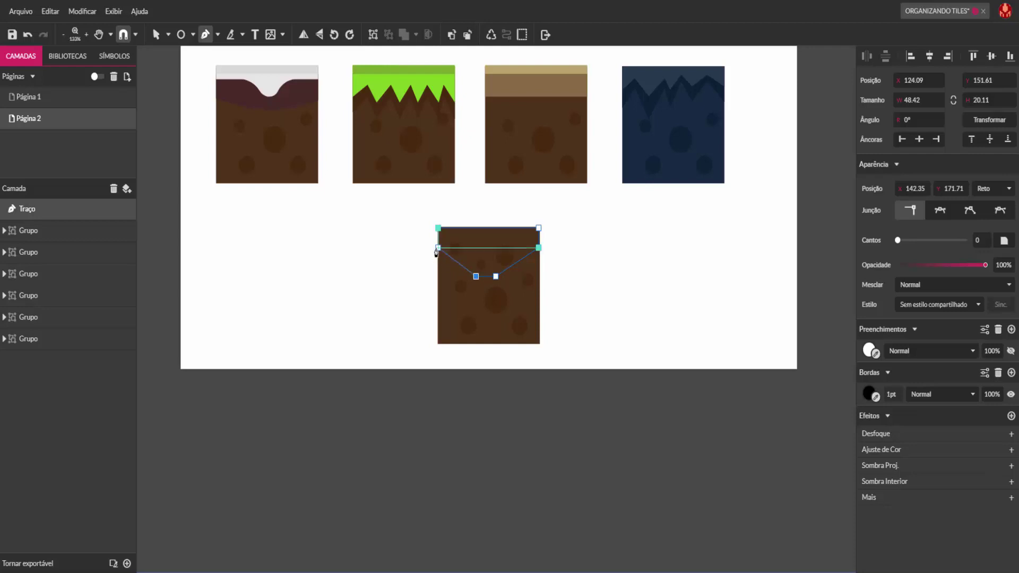
left_click(437, 249)
left_click(438, 228)
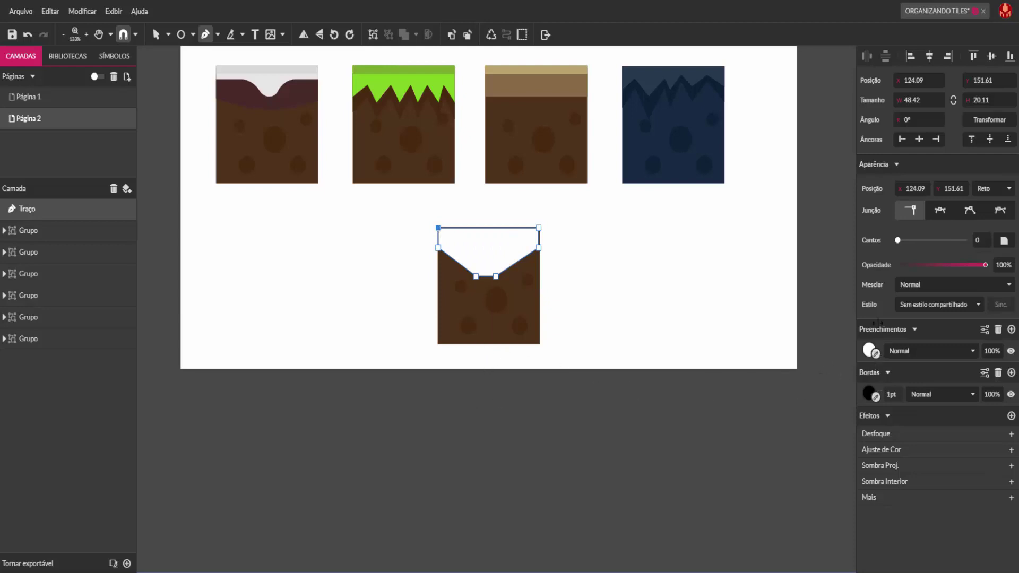
- Fill the new path with the light snow colour sampled from the snow tile and hide its black border
left_click(876, 354)
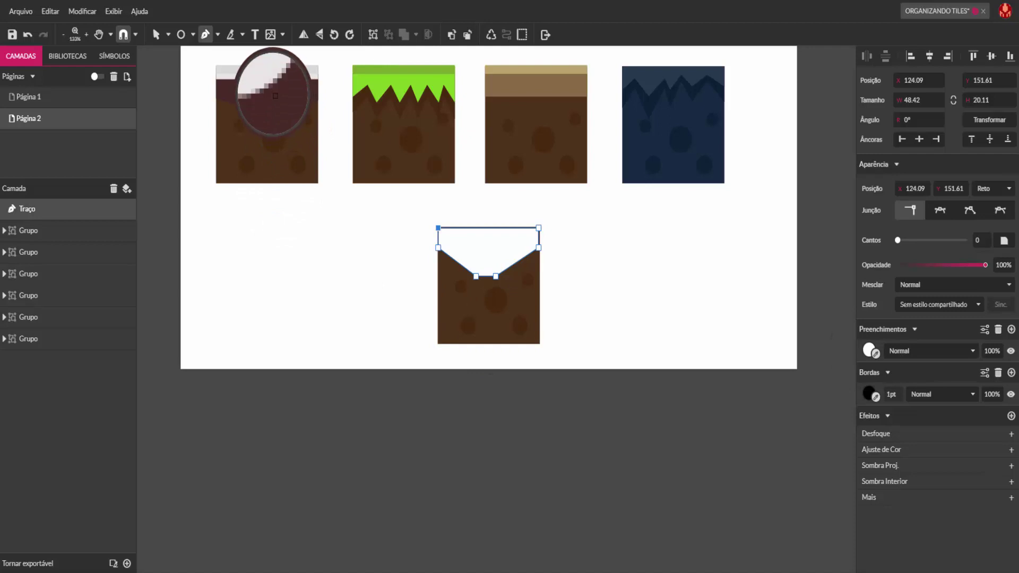
left_click(262, 87)
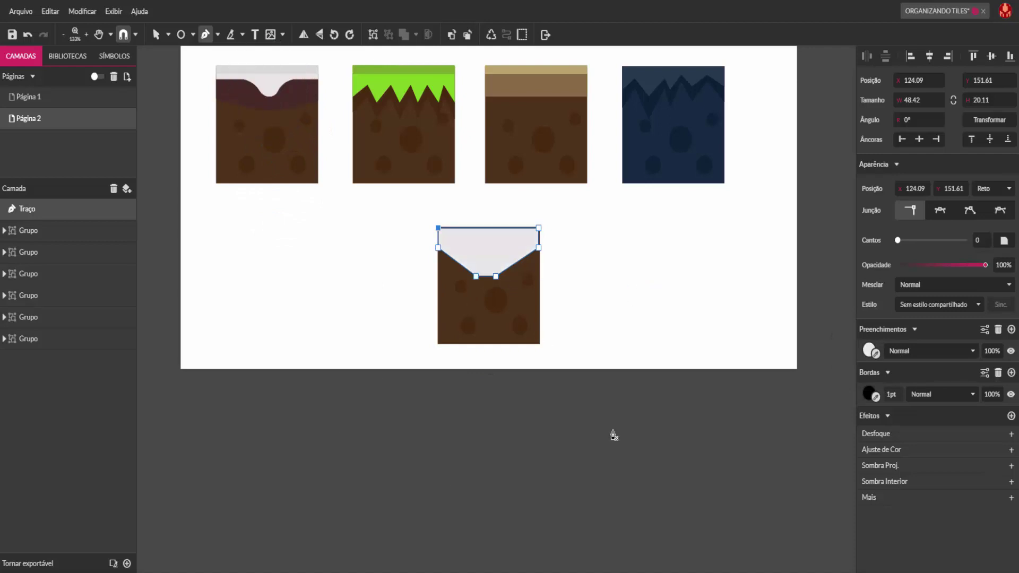
left_click(1010, 395)
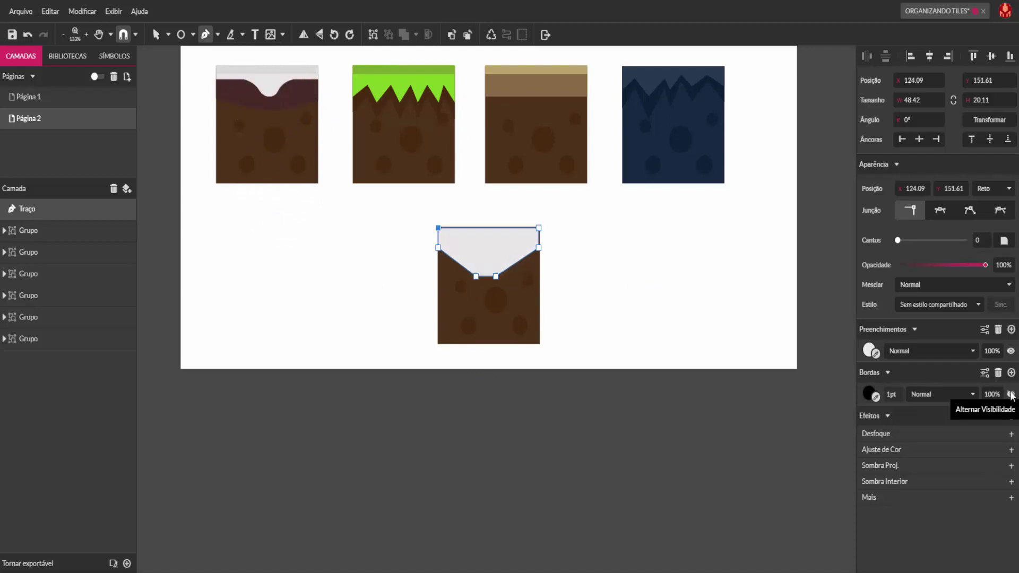
left_click(622, 310)
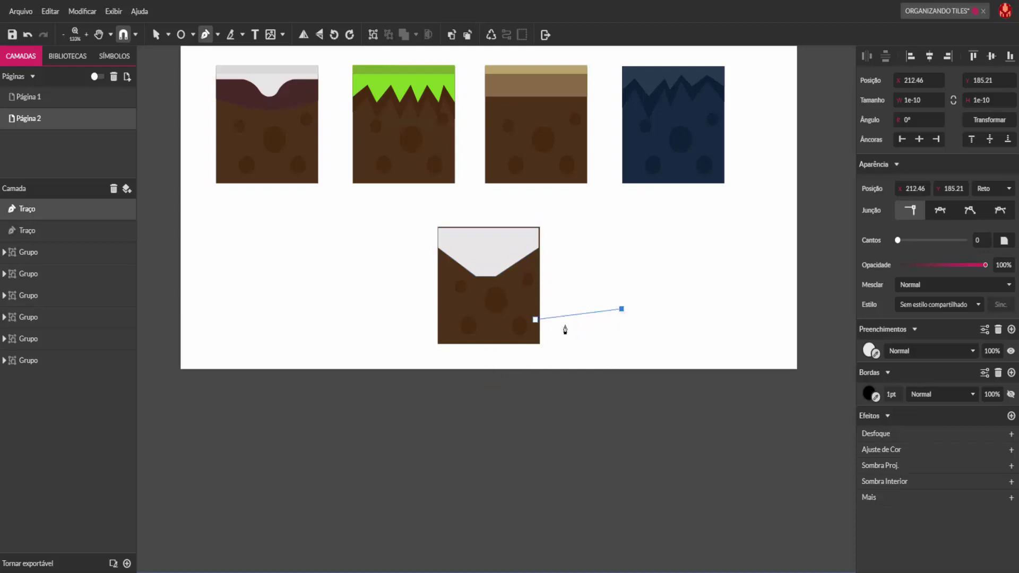
key("Escape")
- Stretch the snow shape to the dirt copy's side and top edges, making it about 49.2 × 20.6 mm
left_click(504, 276)
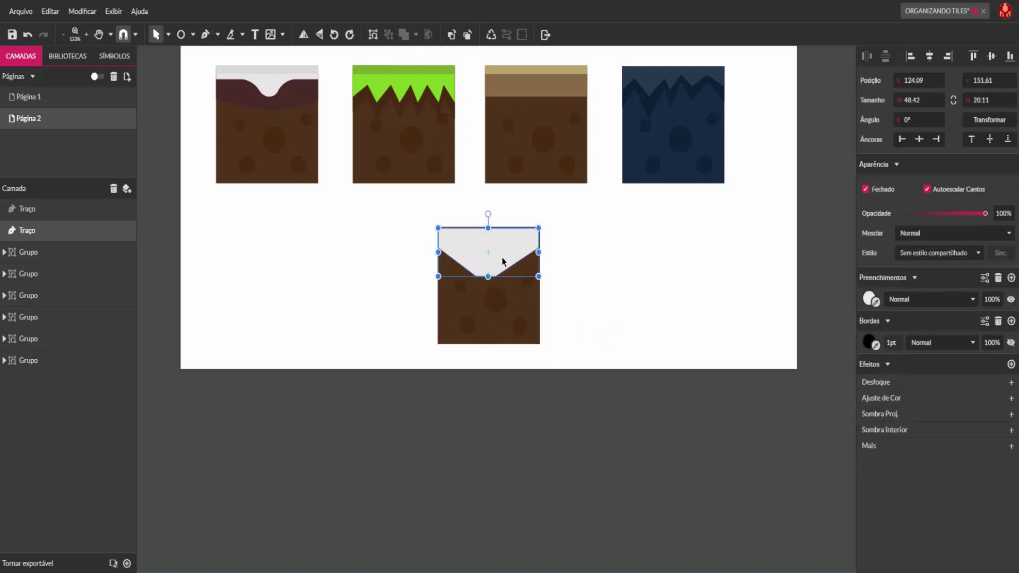
scroll(502, 254, "up", 3)
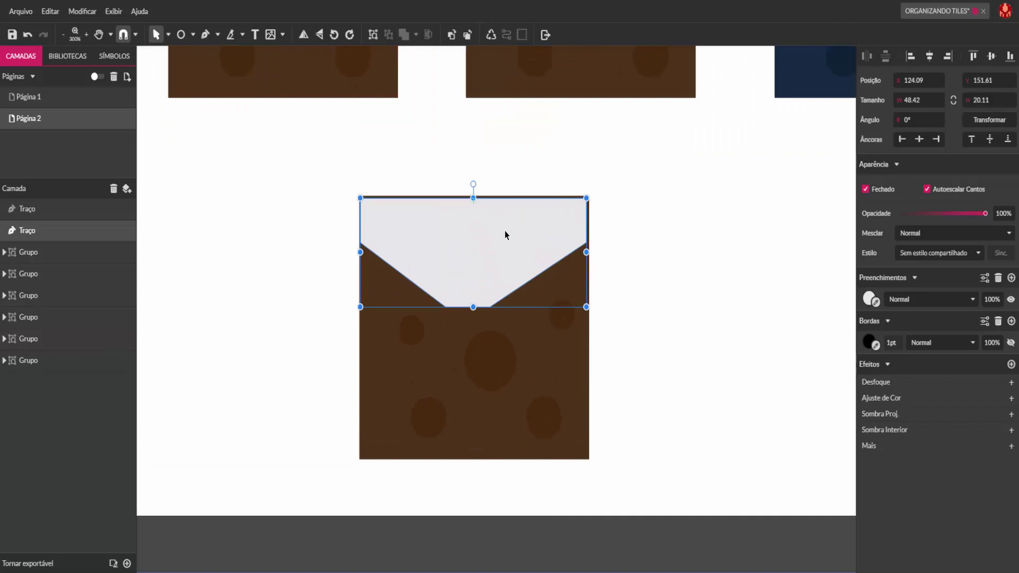
left_click_drag(587, 252, 589, 252)
left_click(645, 255)
left_click(362, 224)
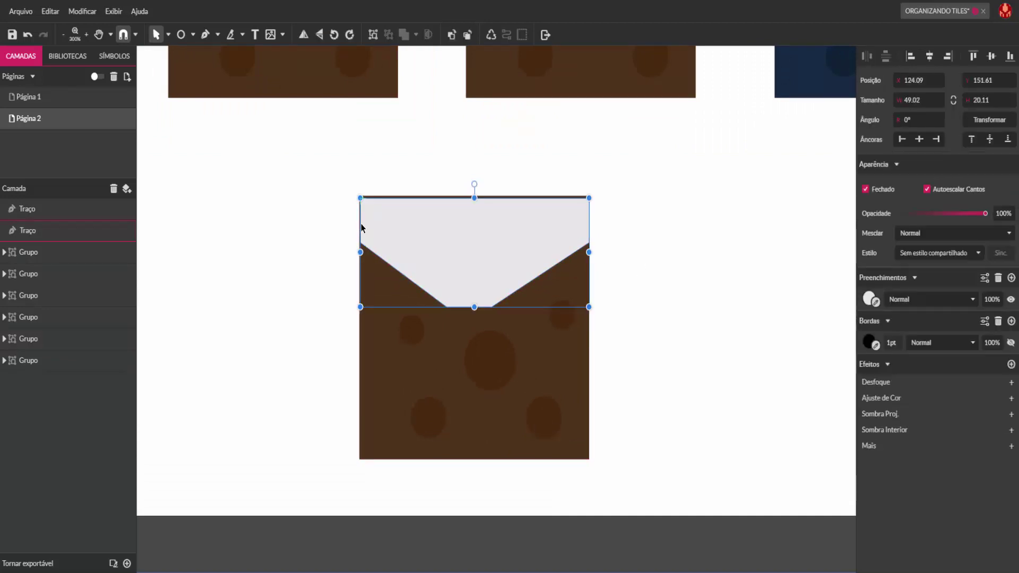
scroll(380, 254, "up", 5)
left_click_drag(330, 249, 331, 249)
left_click_drag(603, 116, 603, 113)
left_click(261, 241)
scroll(223, 190, "down", 2)
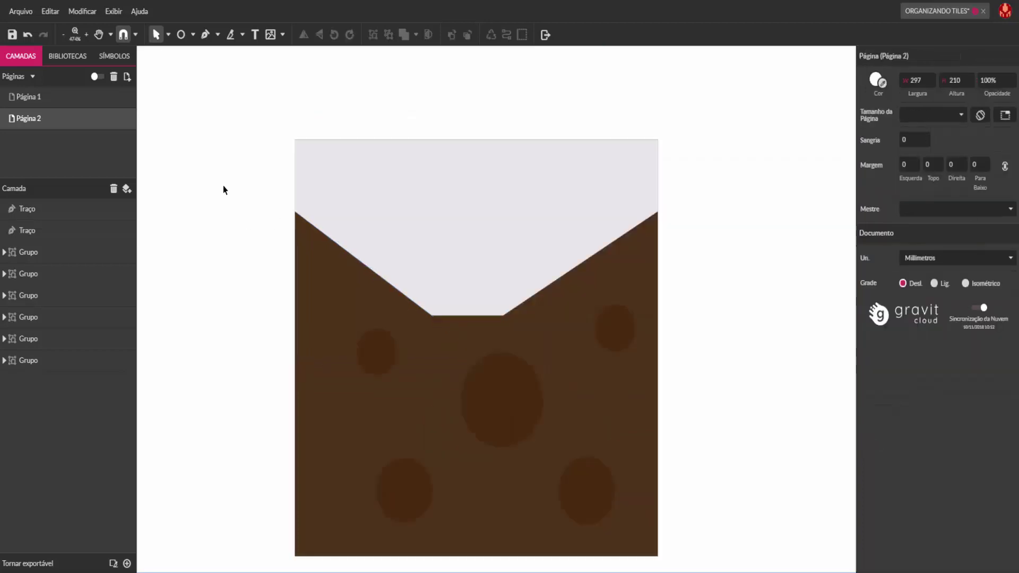
- Round the two lowest corner points of the snow shape into one smooth curve
scroll(223, 189, "down", 6)
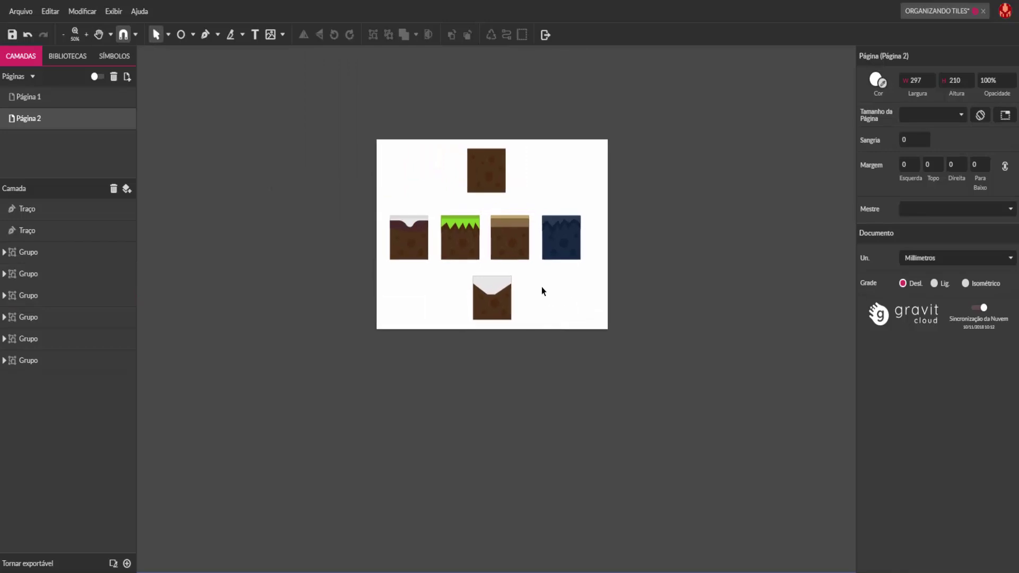
scroll(537, 254, "up", 2)
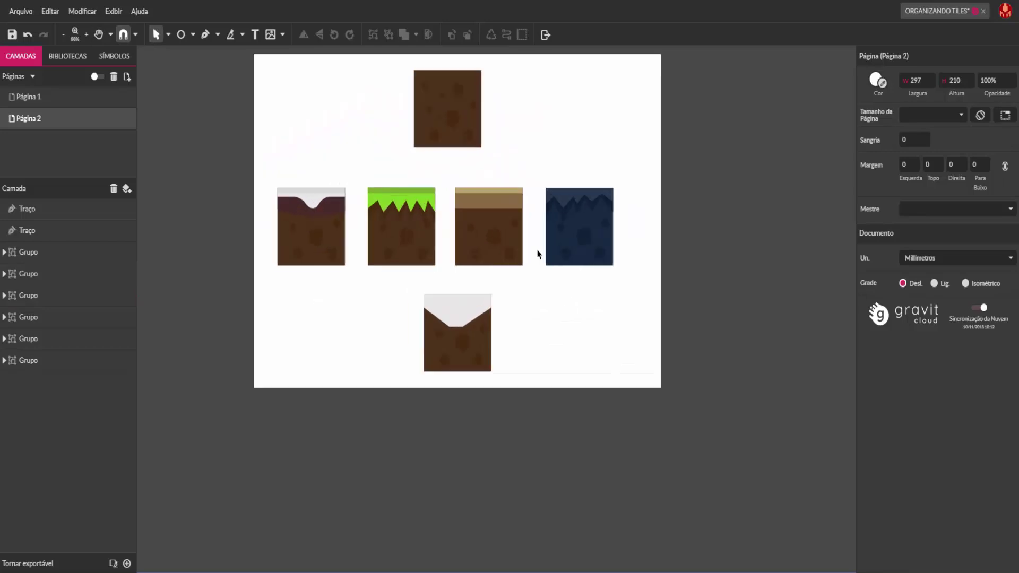
scroll(366, 255, "up", 2)
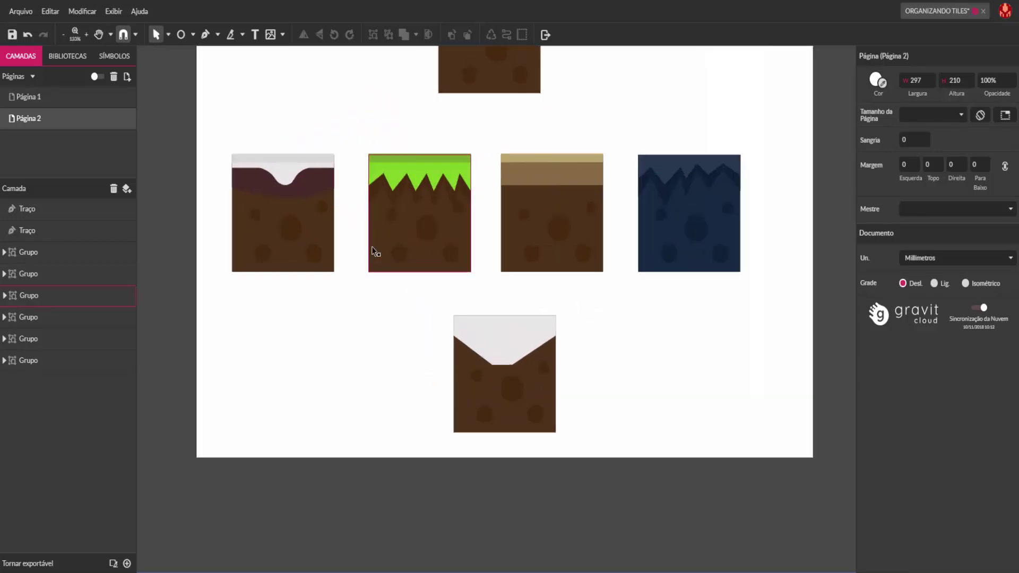
left_click(522, 348)
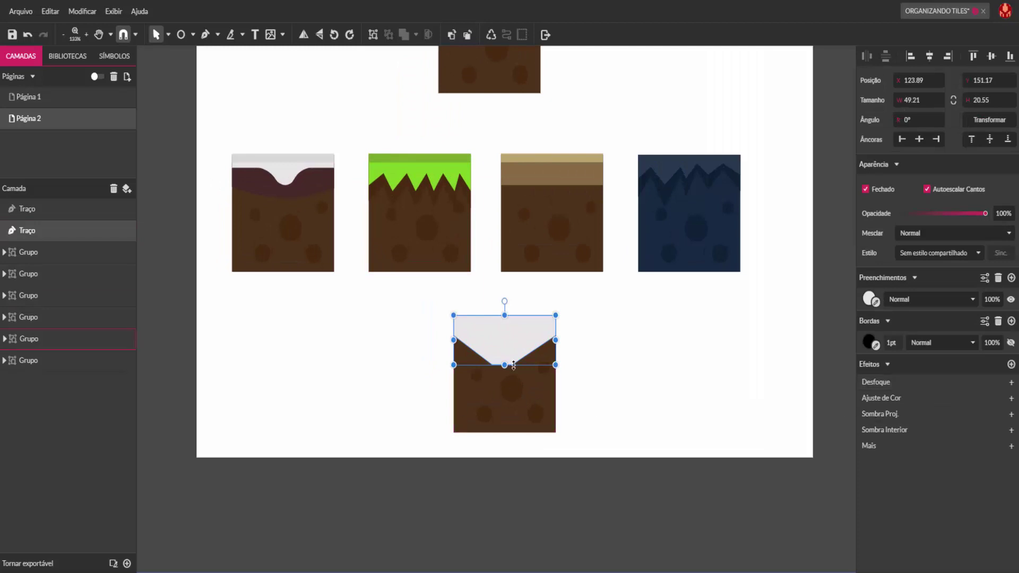
double_click(512, 342)
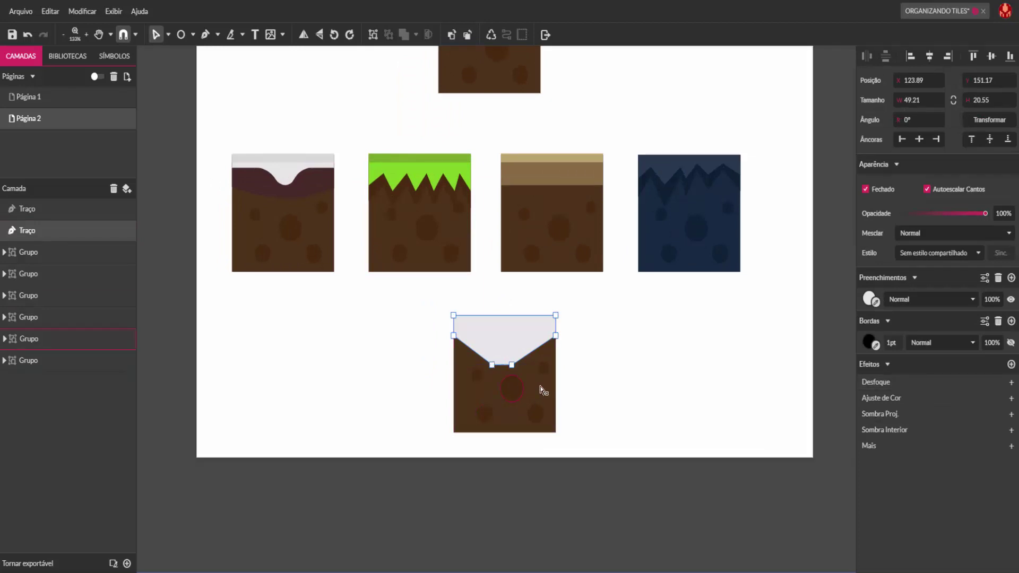
left_click_drag(581, 356, 486, 383)
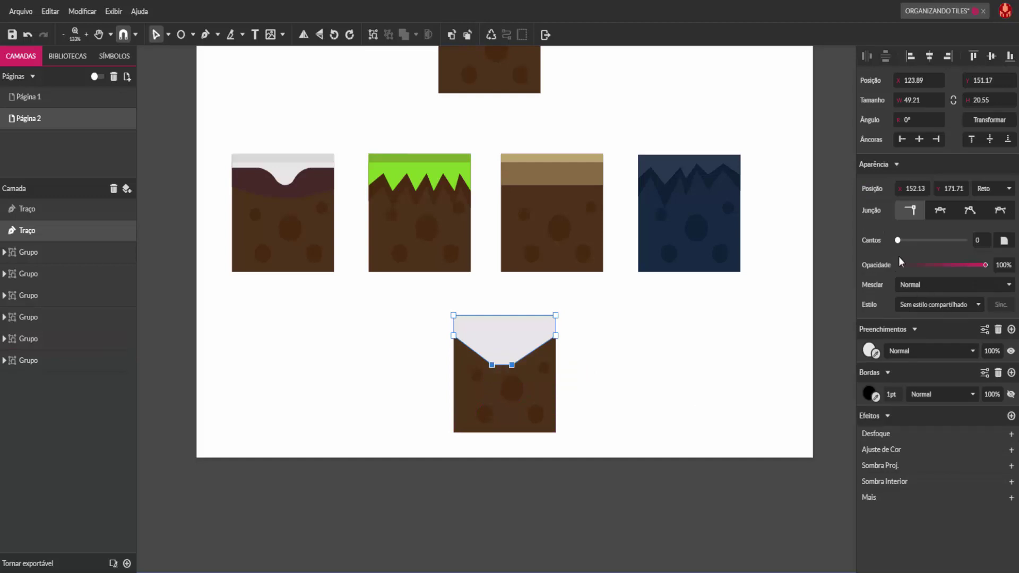
mouse_move(897, 240)
left_mouse_down()
mouse_move(916, 241)
mouse_move(899, 244)
left_mouse_up()
left_click(711, 426)
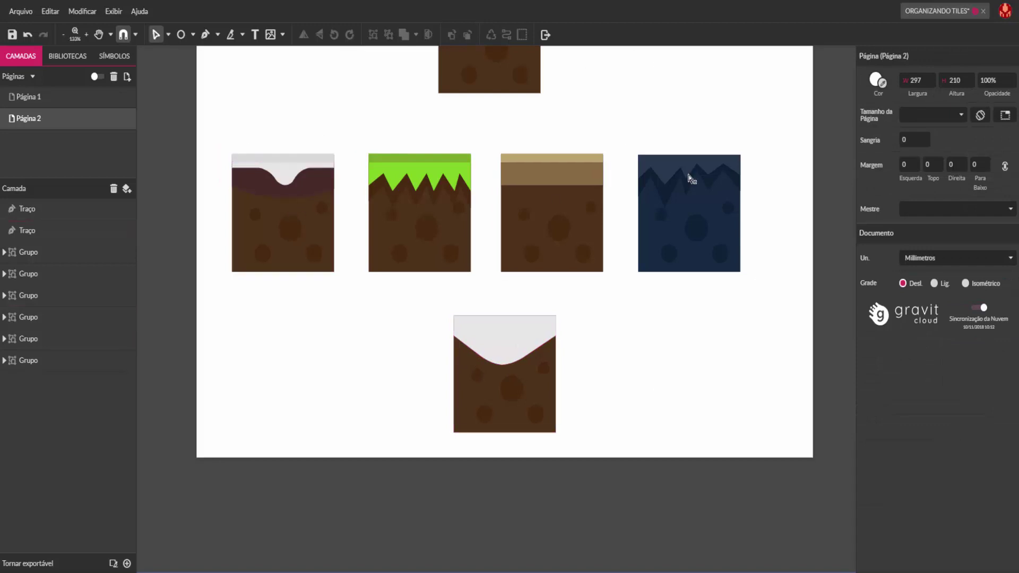
- Curve both sloping sides of the snow shape inward to form a narrow drip in the middle
left_click(505, 350)
double_click(486, 350)
left_click_drag(480, 359, 529, 350)
left_click(707, 421)
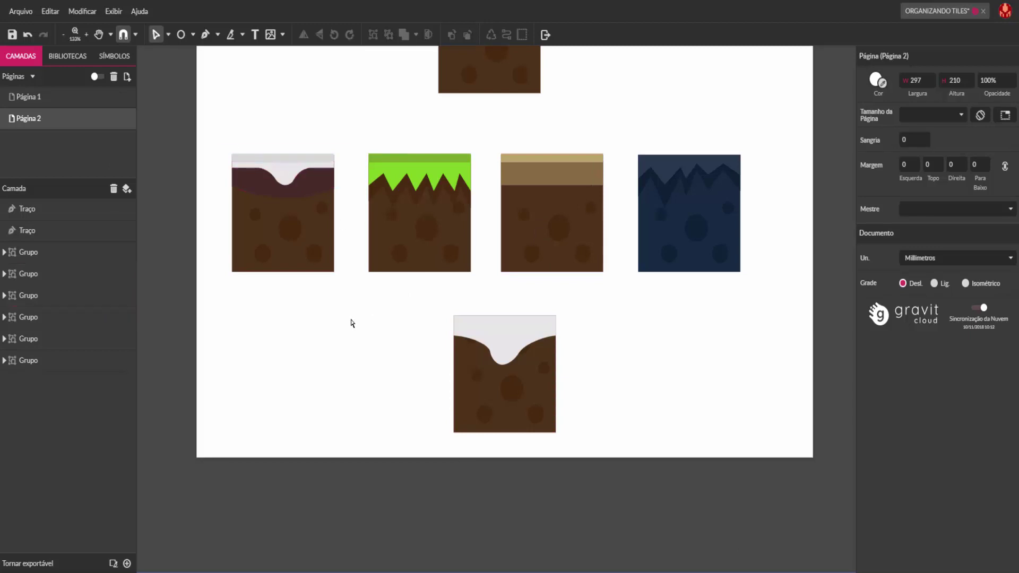
- Draw a rectangle about 49.2 × 3.9 mm along the dirt copy's top edge and fill it with the grey sampled from the snow tile's top strip
left_click(193, 36)
left_click(212, 74)
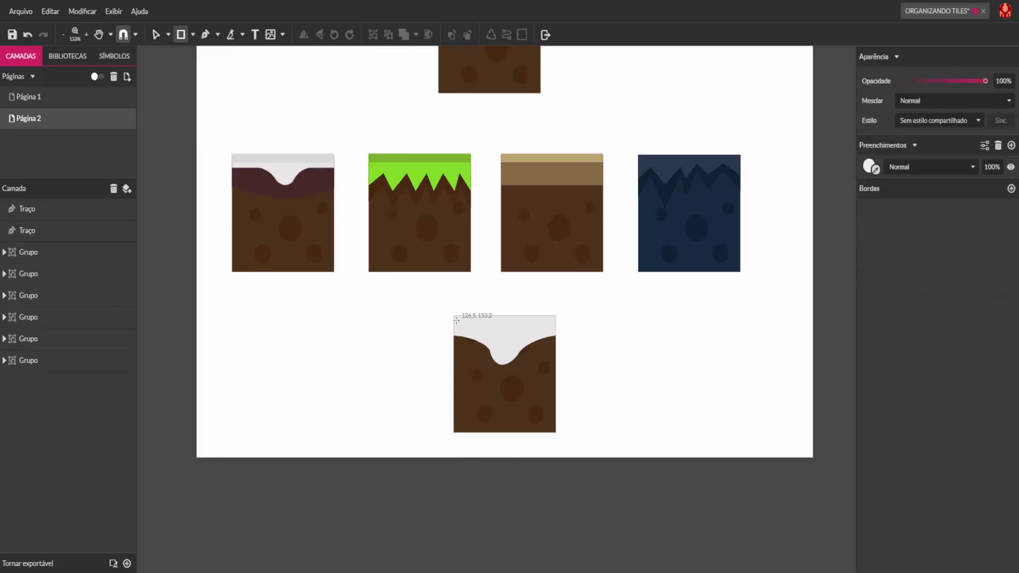
left_click_drag(453, 315, 557, 324)
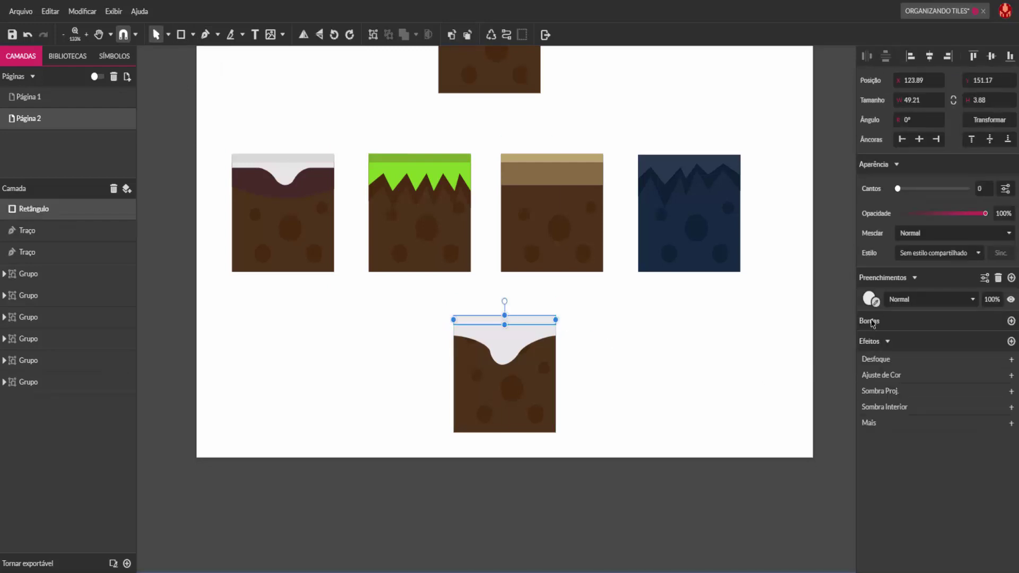
left_click_drag(878, 308, 282, 158)
left_click(374, 381)
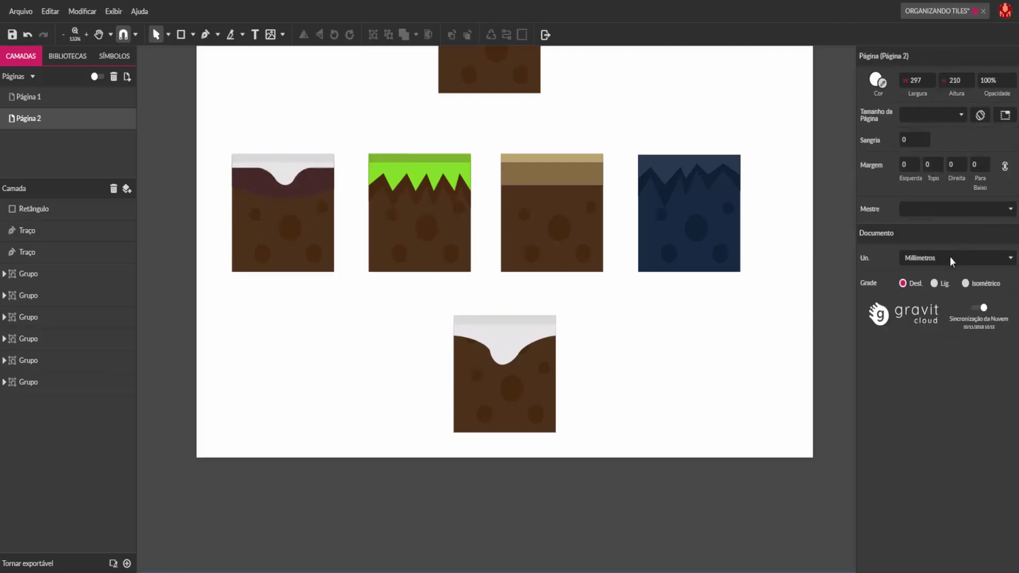
- Shorten the snow shape from its lower edge to about 13.7 mm high
left_click(509, 365)
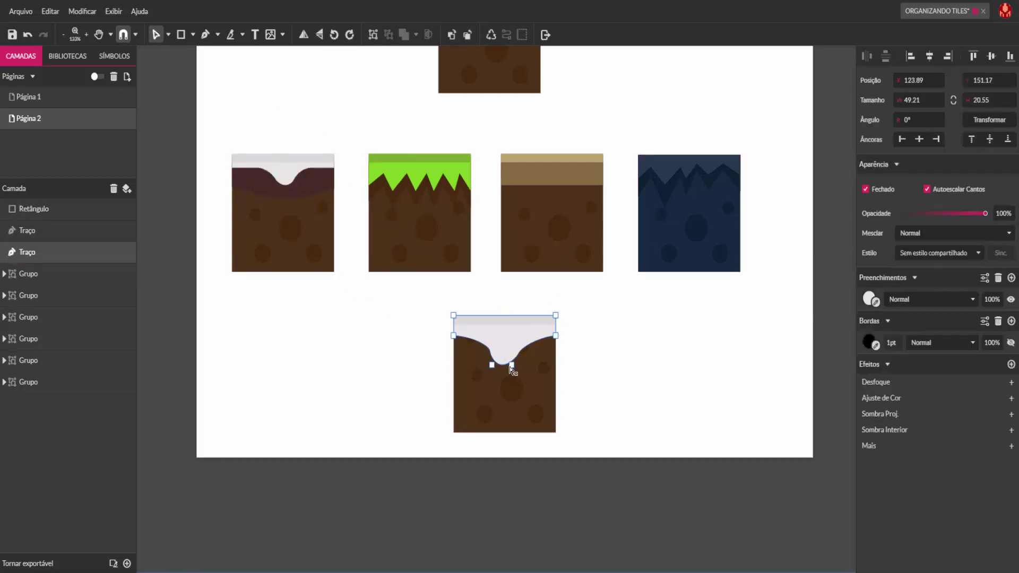
left_click(508, 367)
left_click_drag(504, 365, 504, 348)
left_click(705, 330)
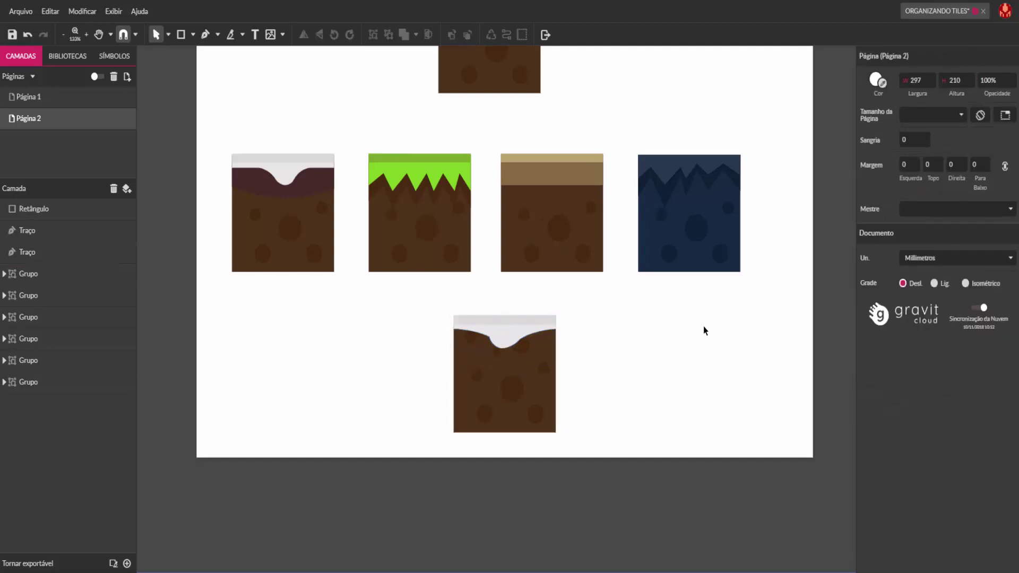
left_click(528, 345)
left_click(609, 370)
- Delete the white snow shape and the grey strip from the lower dirt tile copy
left_click_drag(428, 309, 626, 464)
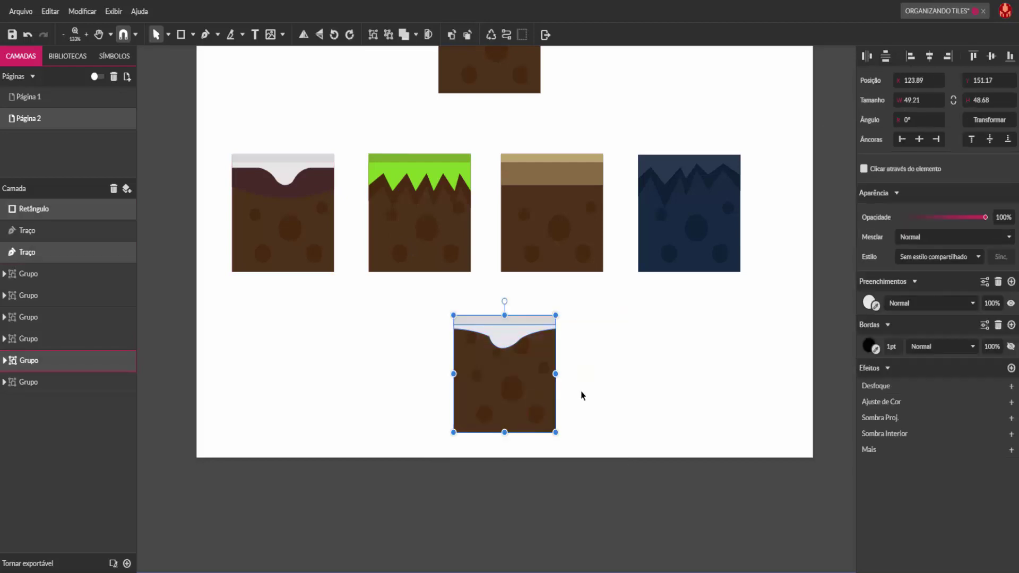
left_click(611, 358)
left_click(498, 339)
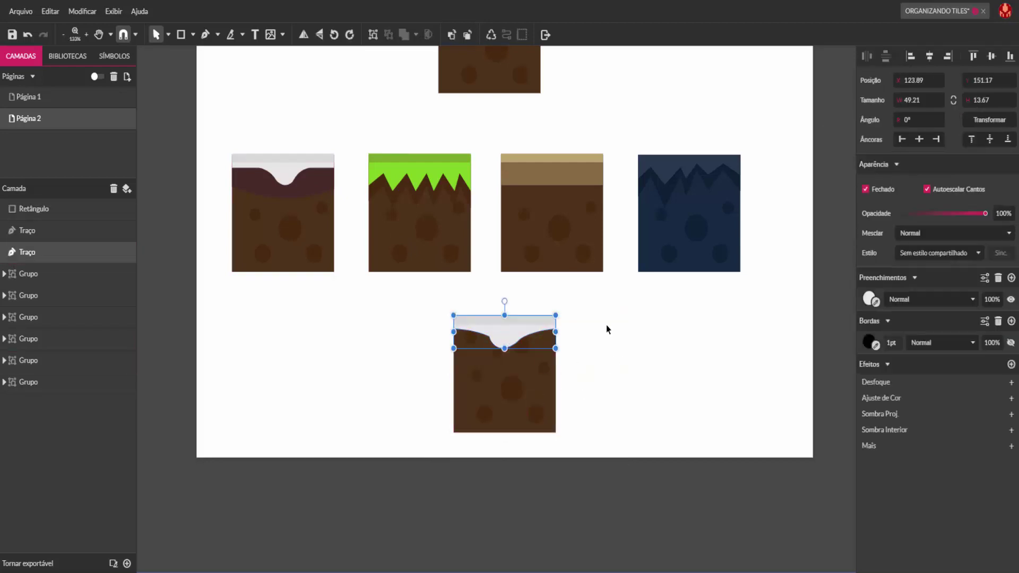
key("Delete")
left_click(544, 322)
key("Delete")
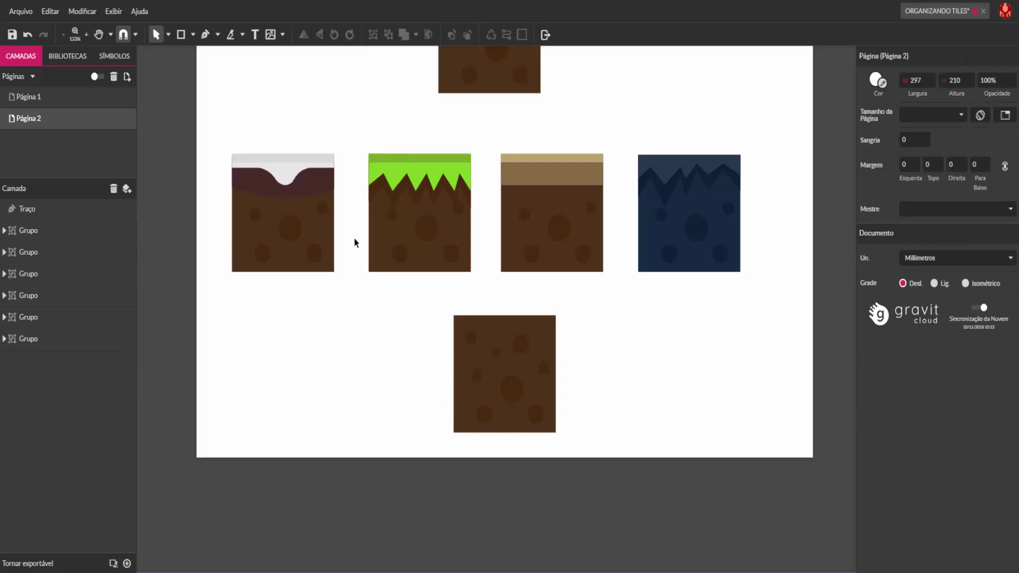
- Draw a closed zigzag grass outline about 49 × 18 mm across the upper part of the dirt copy with the Pen tool
left_click(206, 35)
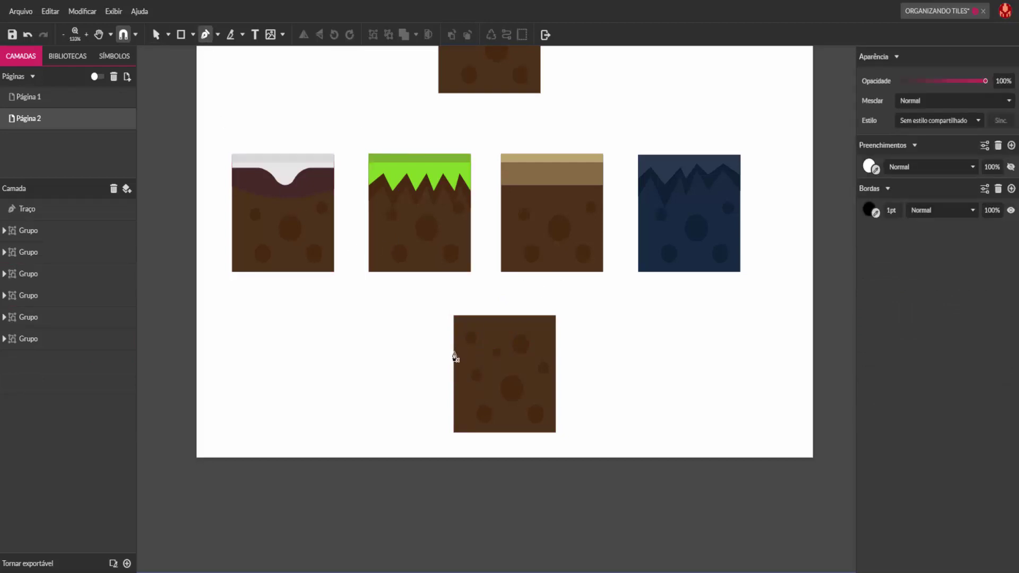
scroll(502, 366, "up", 2)
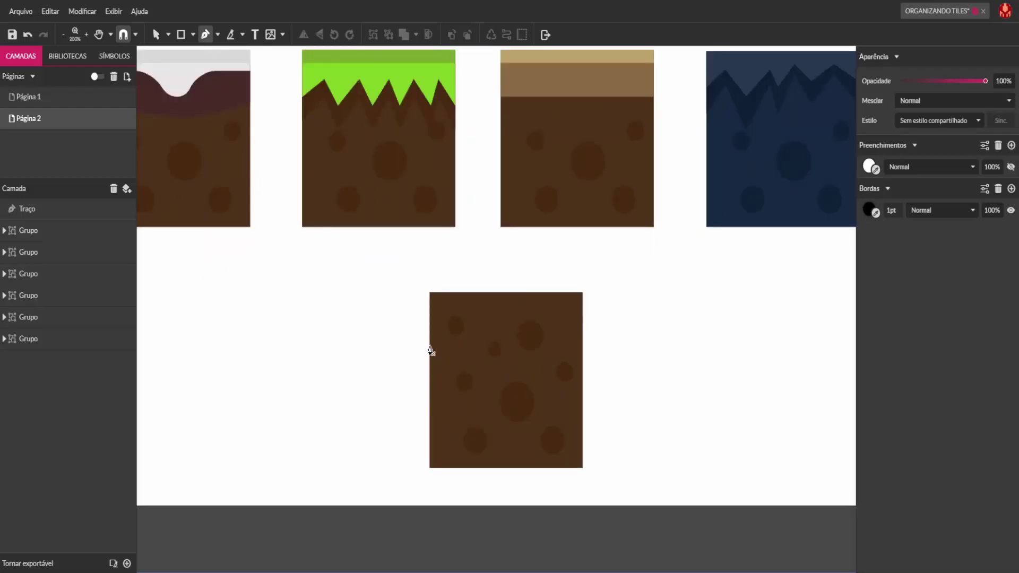
left_click(430, 345)
left_click(458, 319)
left_click(475, 354)
left_click(497, 319)
left_click(510, 354)
left_click(531, 311)
left_click(548, 358)
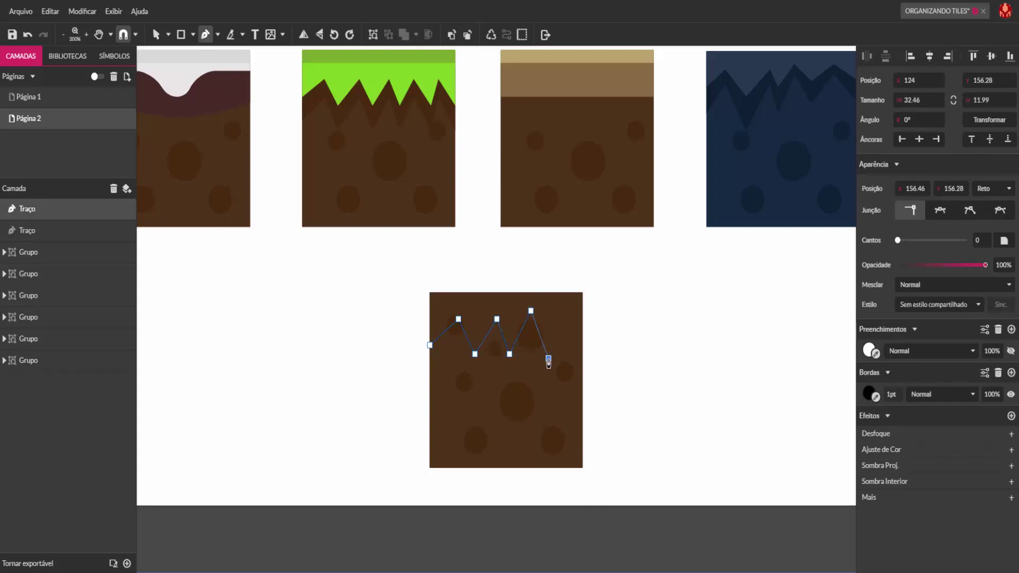
left_click(559, 319)
left_click(582, 354)
left_click(583, 294)
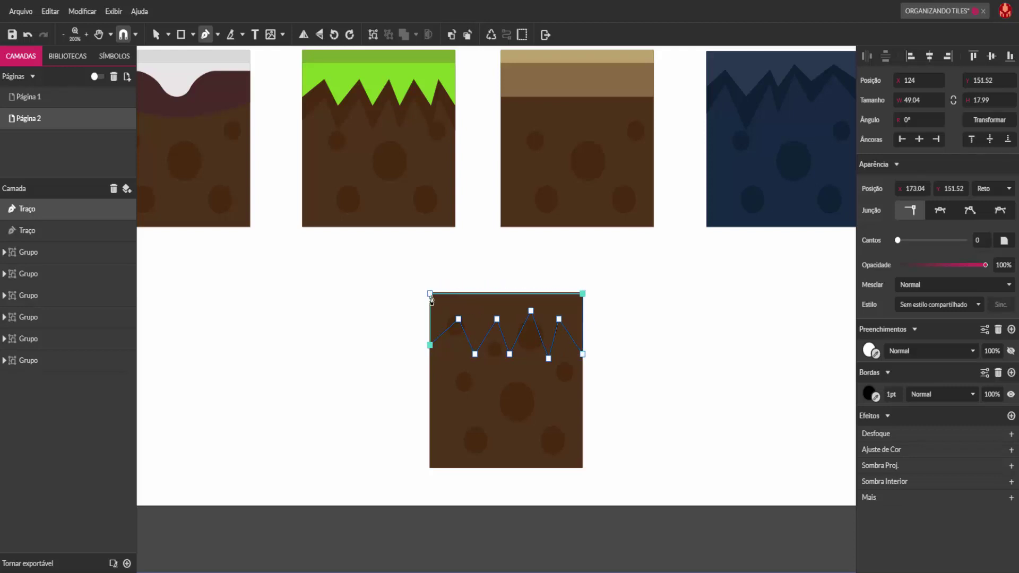
left_click(430, 345)
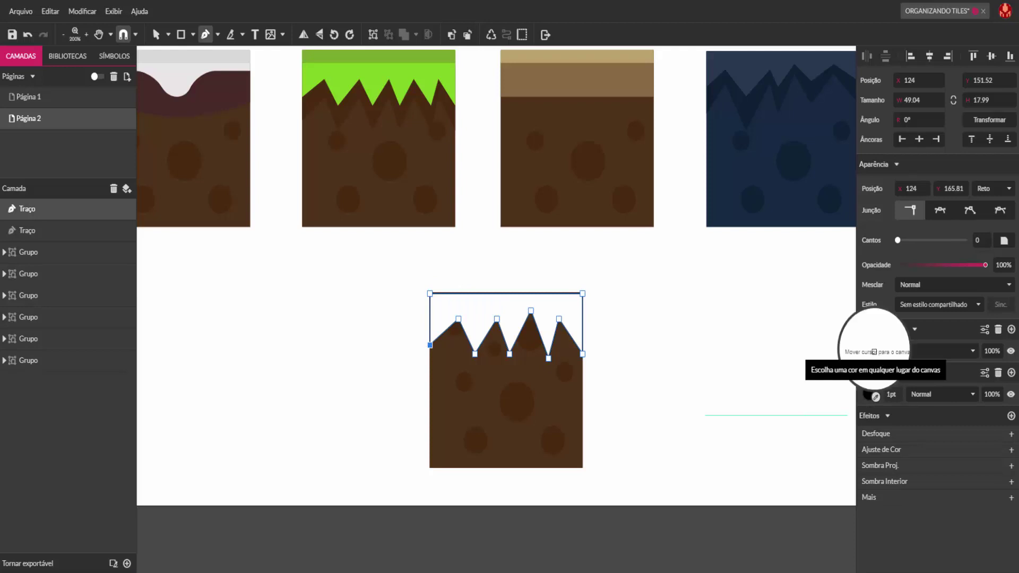
- Fill the zigzag shape with the bright green sampled from the grass tile and hide its border
left_click(421, 79)
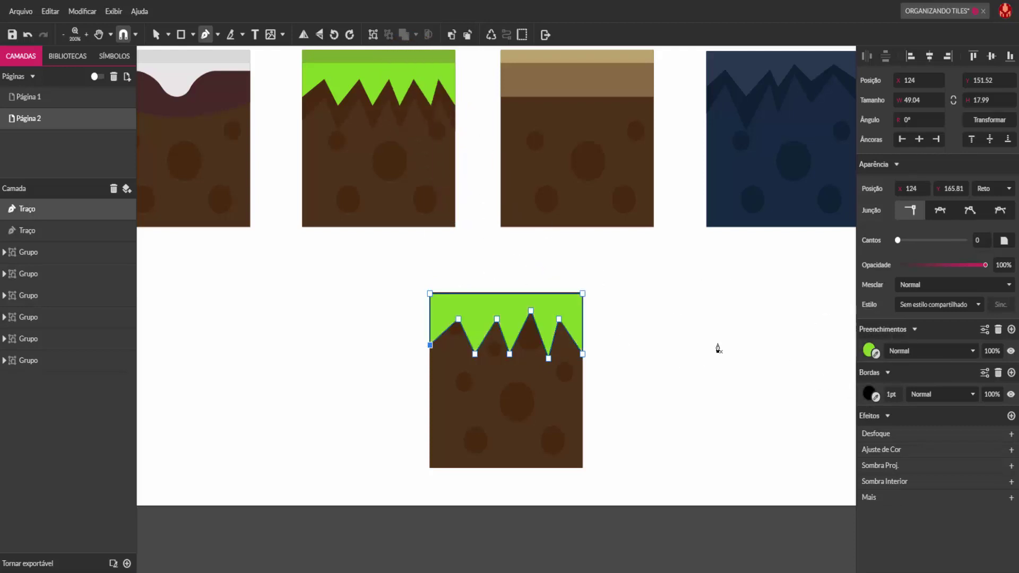
left_click(717, 341)
key("v")
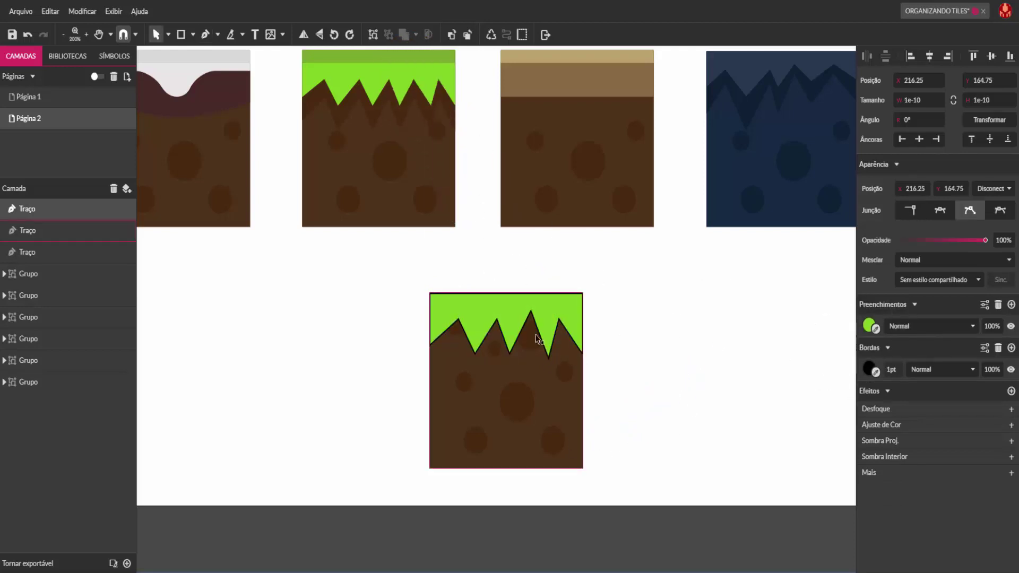
left_click(501, 309)
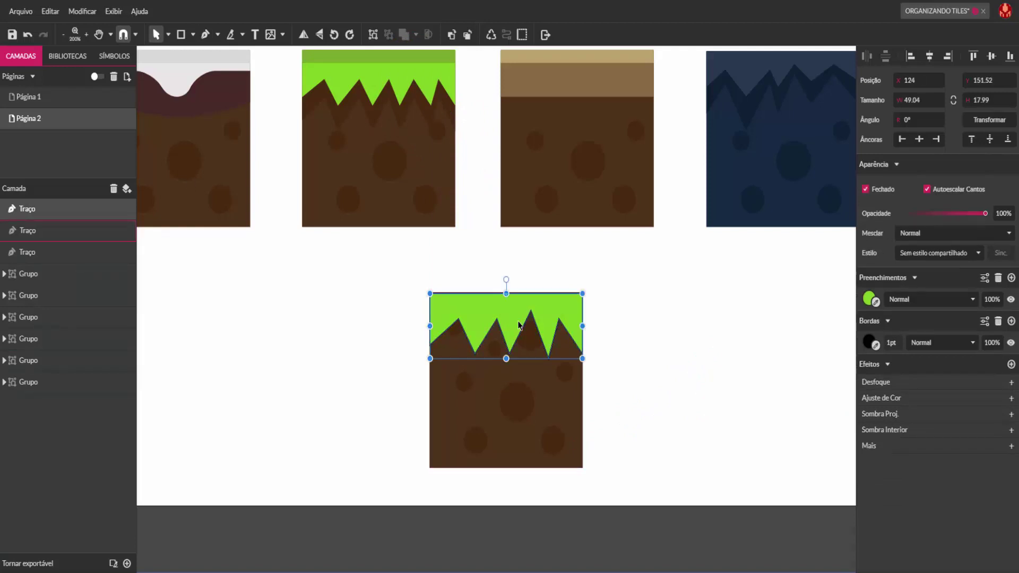
left_click(724, 352)
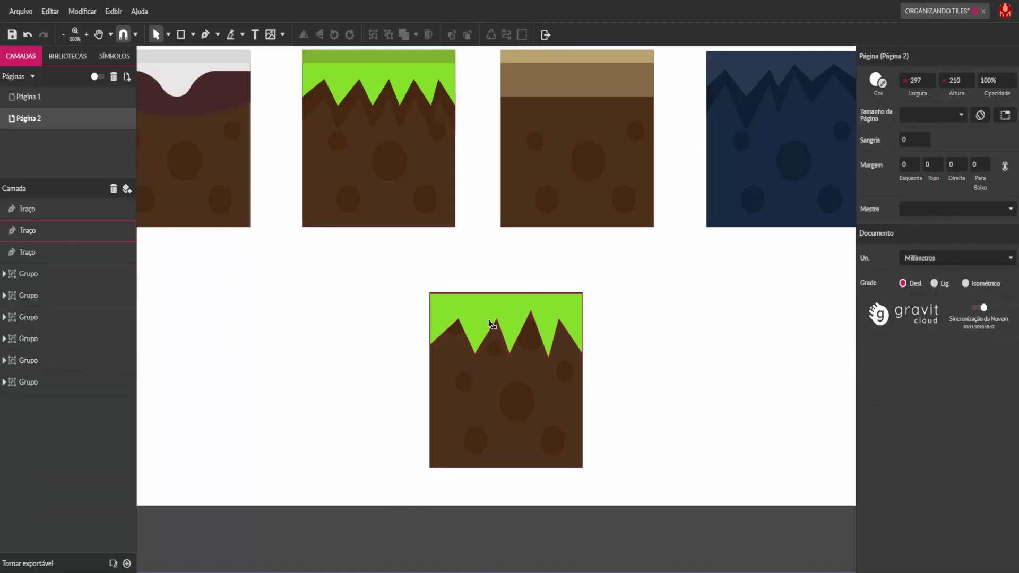
- Fill the zigzag shape with the dark brown sampled from the shadow beneath the grass tile's blades
left_click(520, 308)
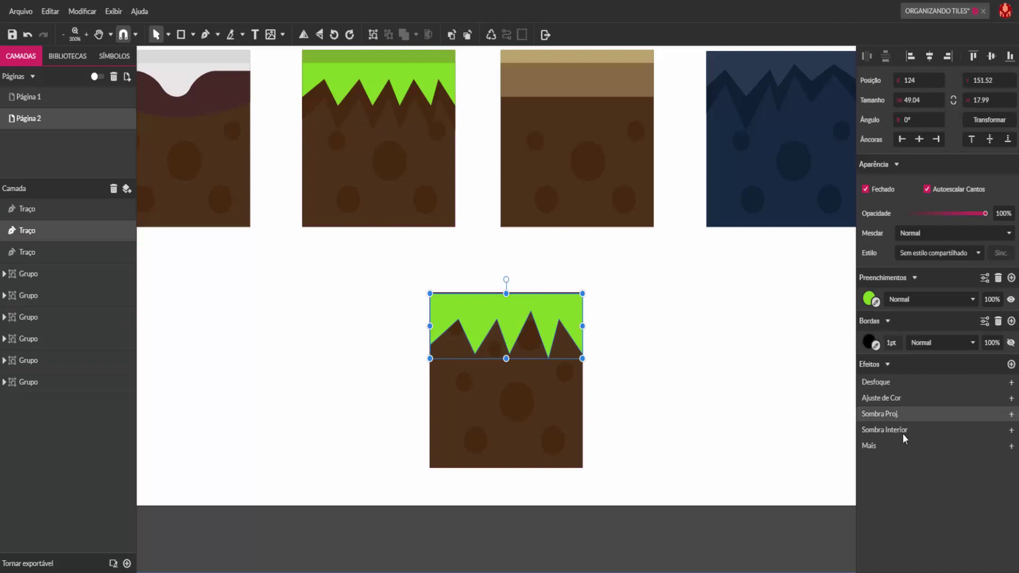
left_click(875, 303)
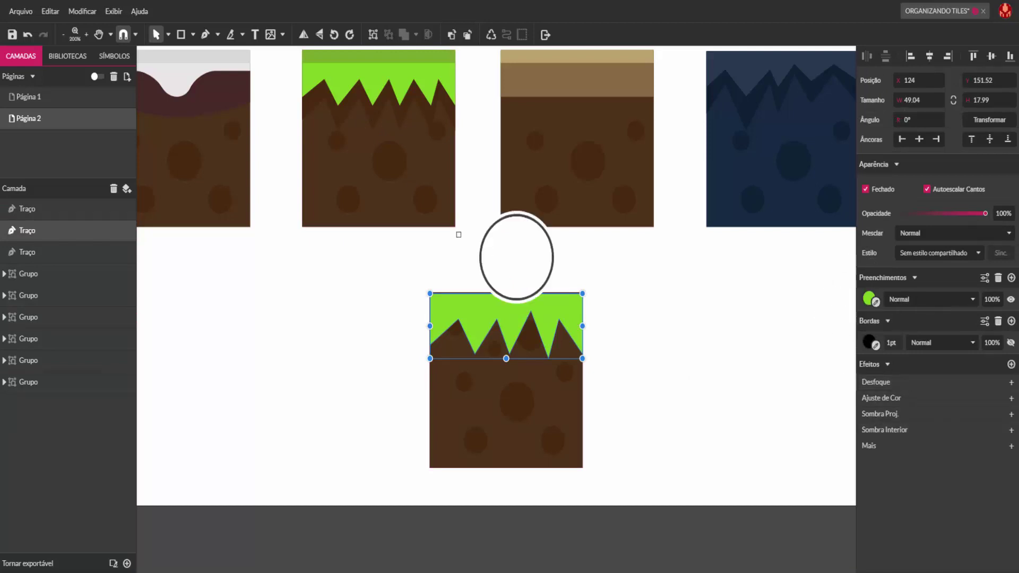
left_click(421, 102)
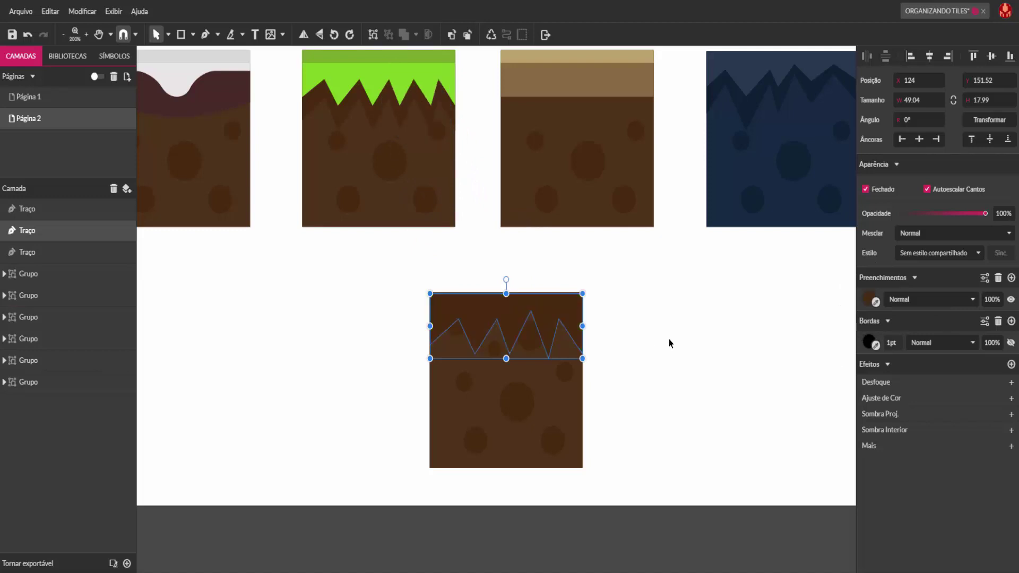
left_click(669, 338)
- Duplicate the brown zigzag shape and fill one of the two with the grass tile's bright green
left_click(565, 314)
key("ctrl+d")
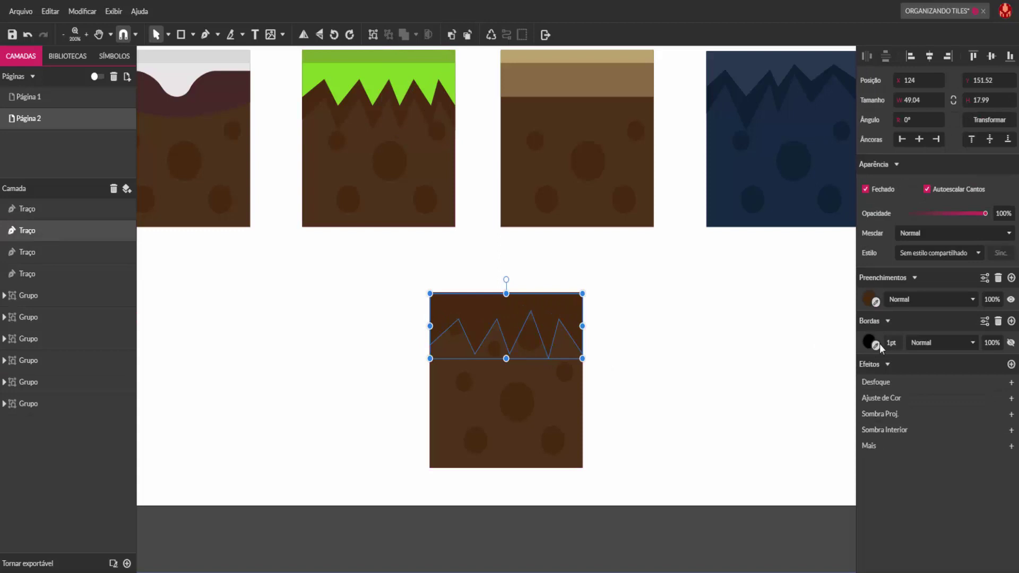
left_click(876, 303)
left_click(420, 77)
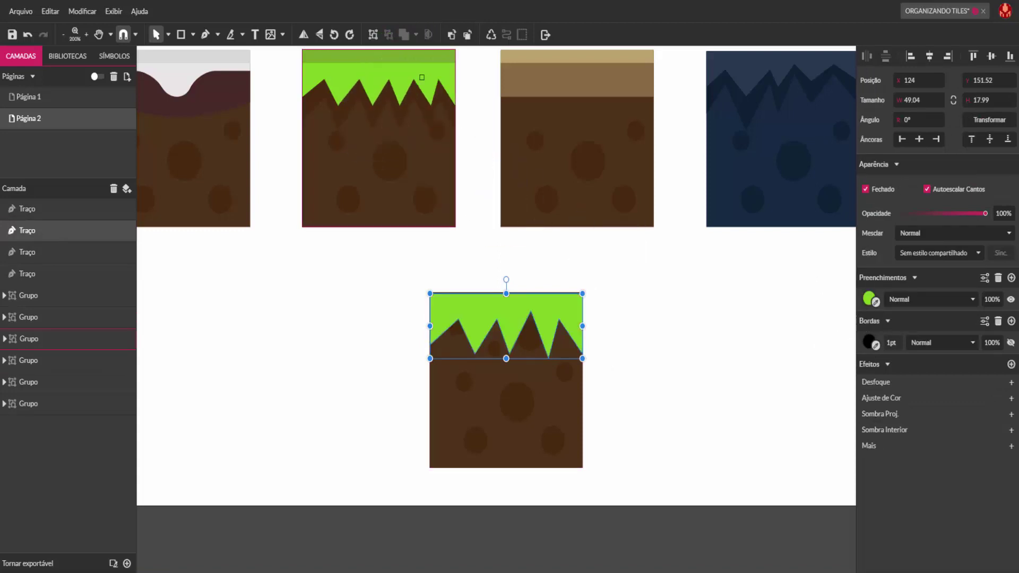
- Shorten the green zigzag to about 15.7 mm high and stretch the brown one downward so it forms a shadow below
left_click_drag(506, 359, 690, 342)
left_click(674, 368)
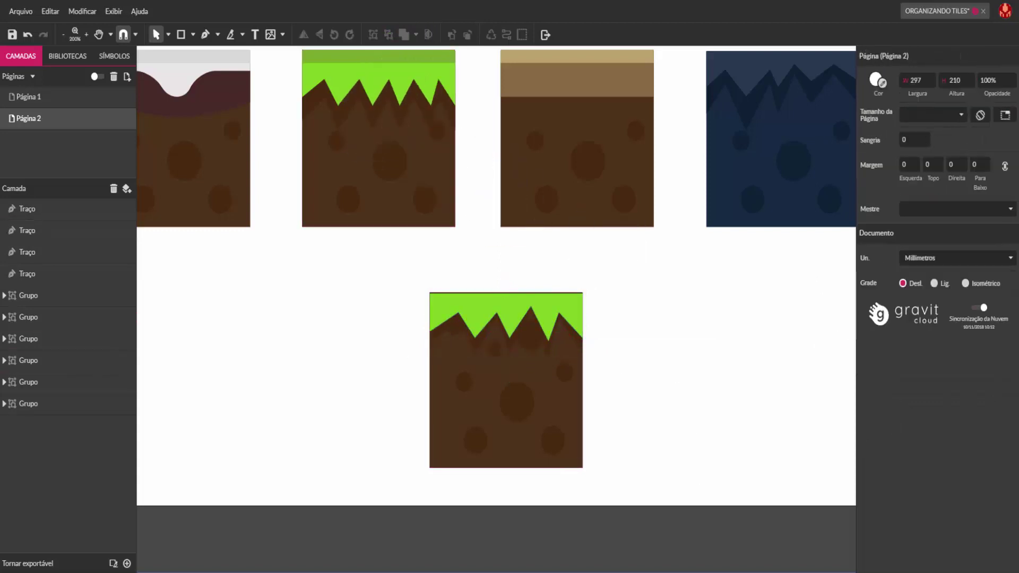
left_click(508, 348)
left_click_drag(506, 359, 506, 380)
left_click(512, 306)
left_click_drag(506, 342, 506, 350)
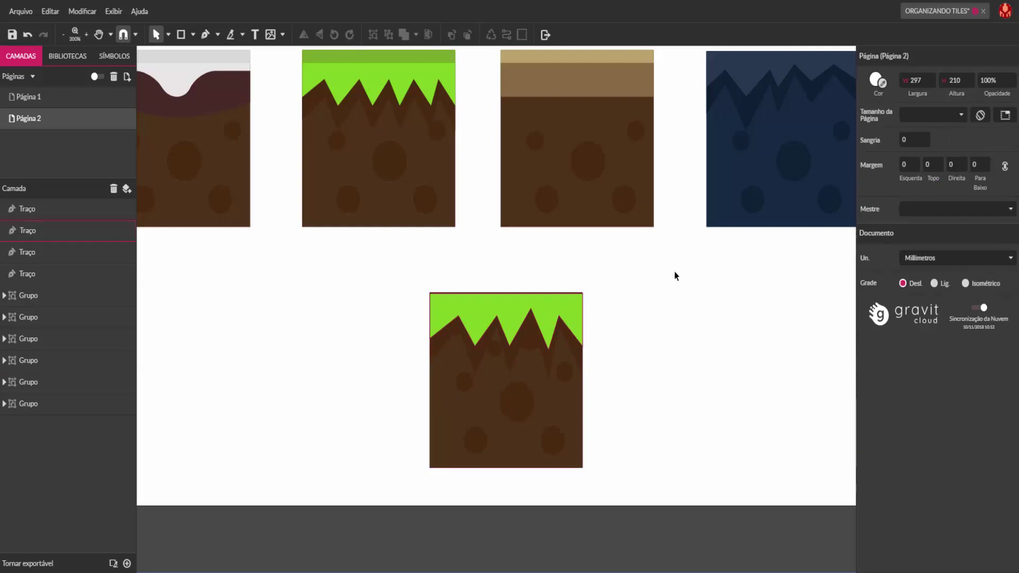
- Delete the two dirt spots beneath the middle of the zigzag grass from the tile's group
left_click(529, 349)
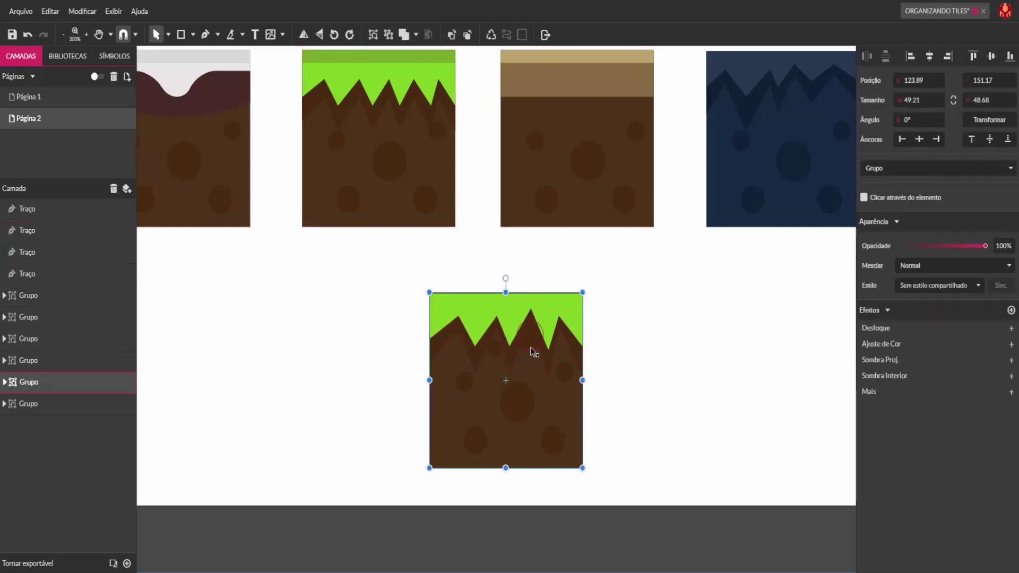
double_click(533, 353)
key("Escape")
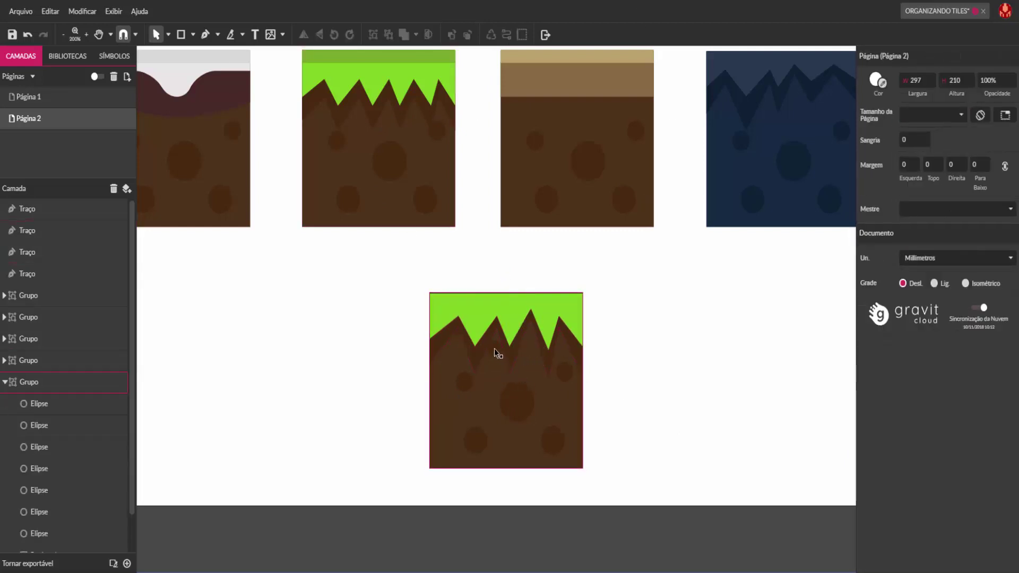
left_click(495, 348)
double_click(494, 344)
key("Delete")
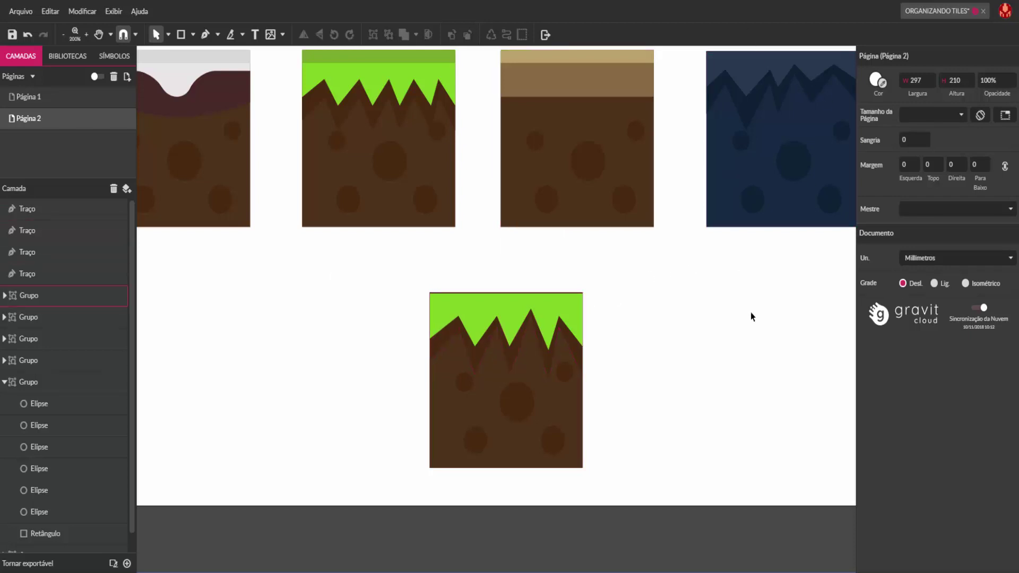
- Draw a rectangle about 49.1 × 2.5 mm along the grass's top edge and fill it with the sampled darker green
key("r")
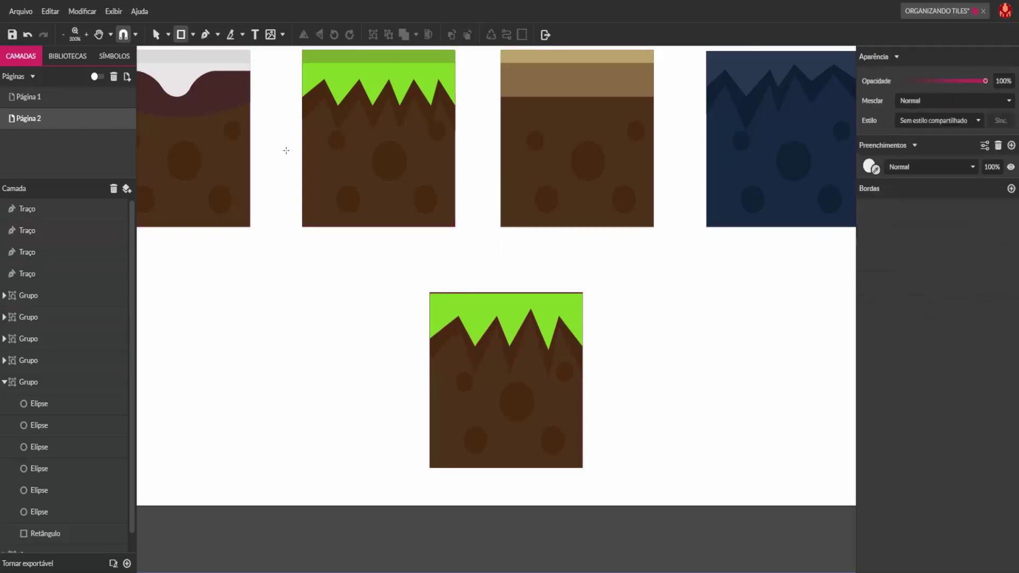
left_click_drag(429, 293, 583, 301)
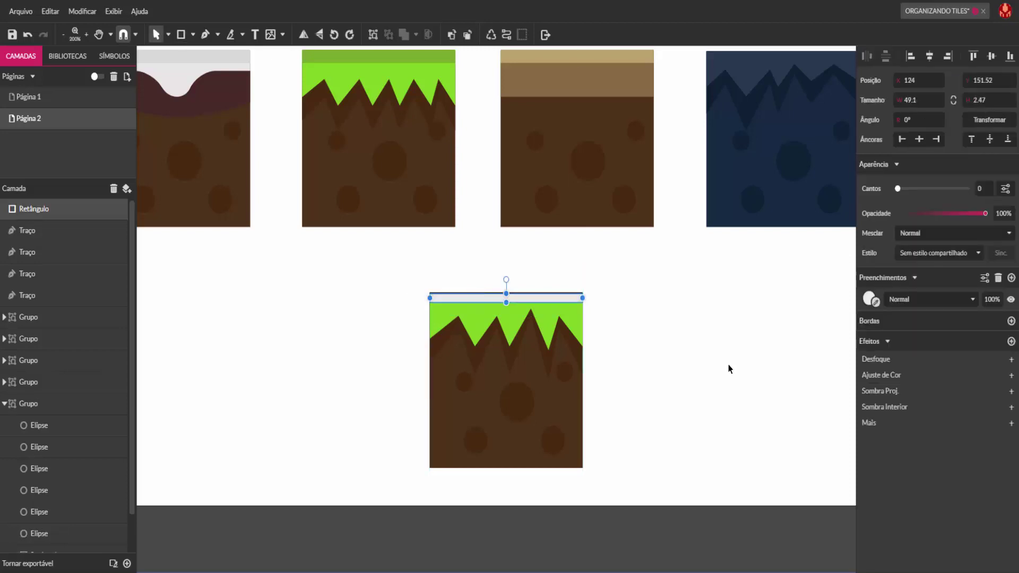
left_click(876, 302)
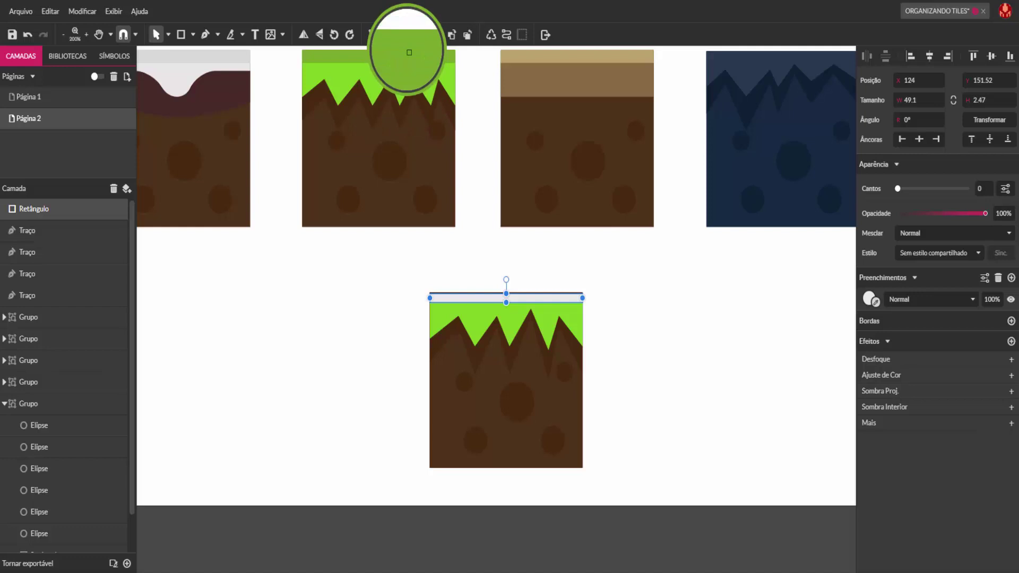
left_click(405, 54)
left_click(654, 461)
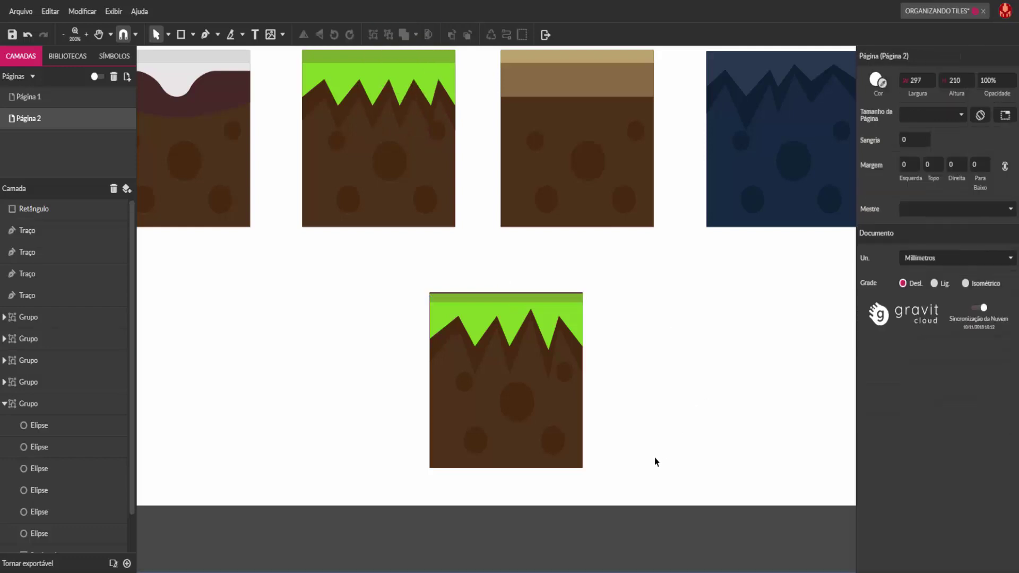
- Extend the dark green strip upward to about 4.2 mm high
left_click(553, 301)
left_click_drag(507, 296, 506, 287)
left_click(693, 318)
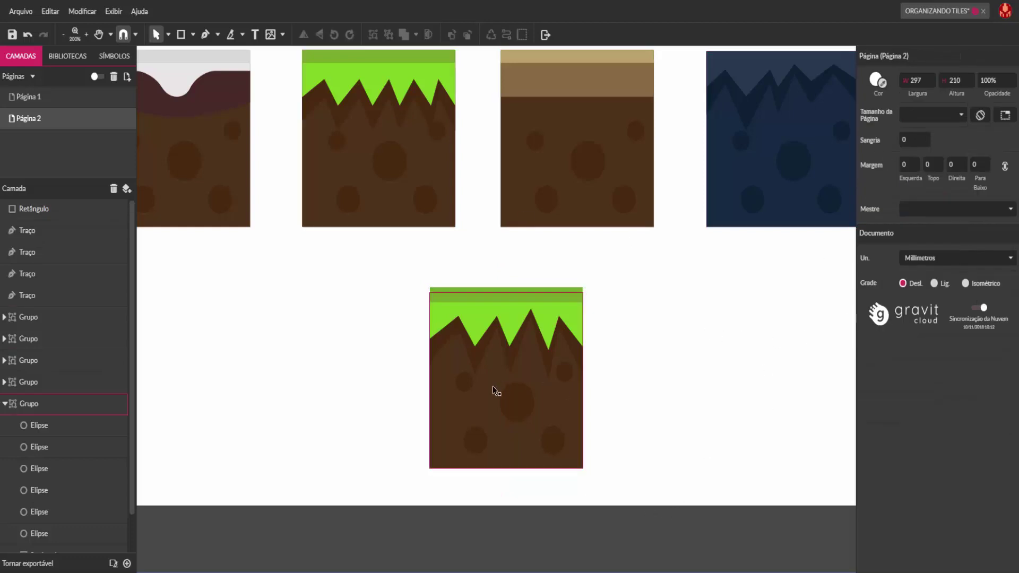
- Delete the green grass shape, the dark green strip and the brown zigzag shadow from the dirt copy
left_click(524, 320)
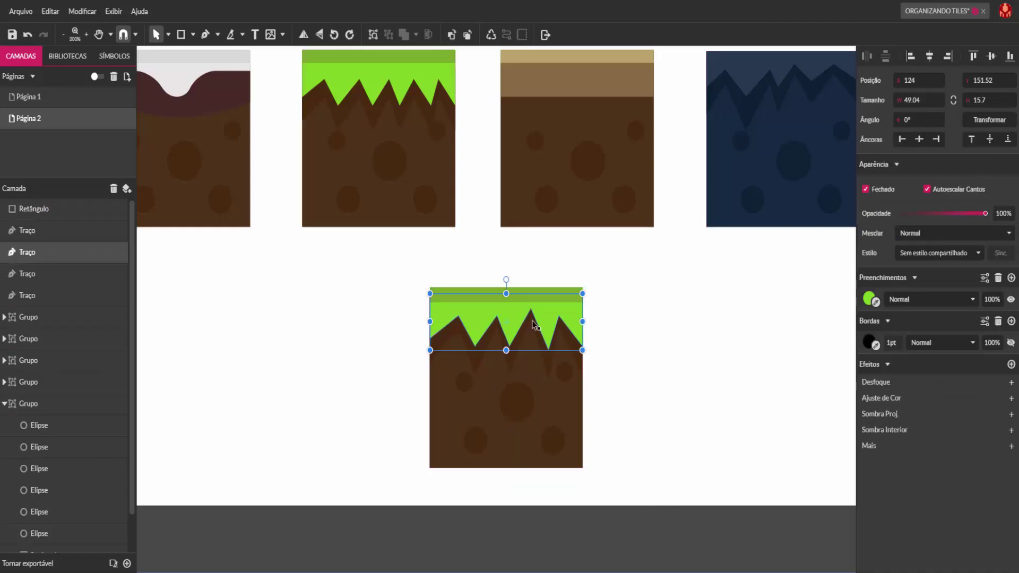
key("Delete")
left_click(573, 298)
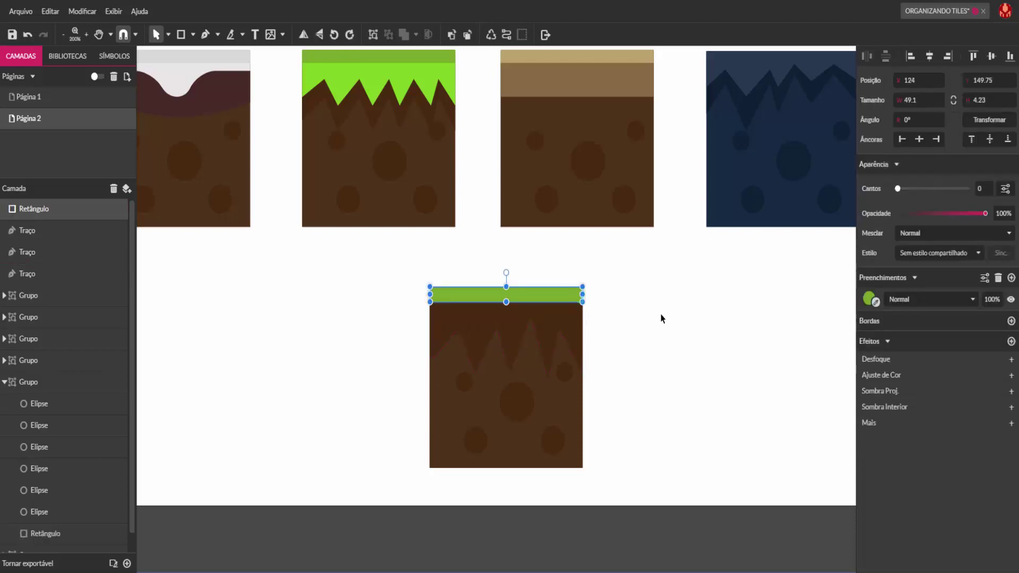
key("Delete")
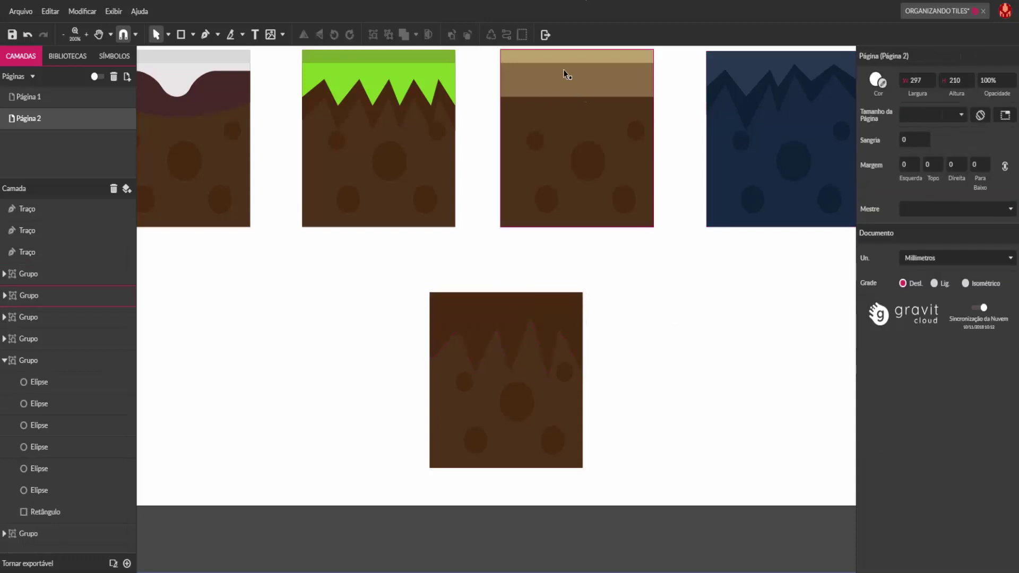
left_click(181, 34)
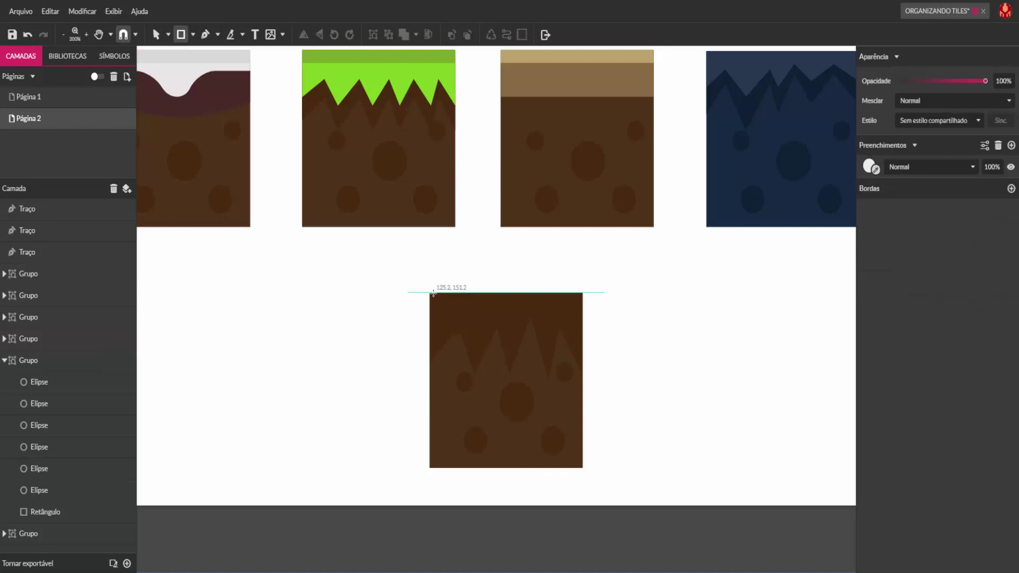
key("v")
left_click(479, 325)
key("Delete")
- Draw a rectangle about 49.2 × 10.6 mm across the dirt copy's top and fill it with the light brown sampled from the sand tile
left_click(181, 34)
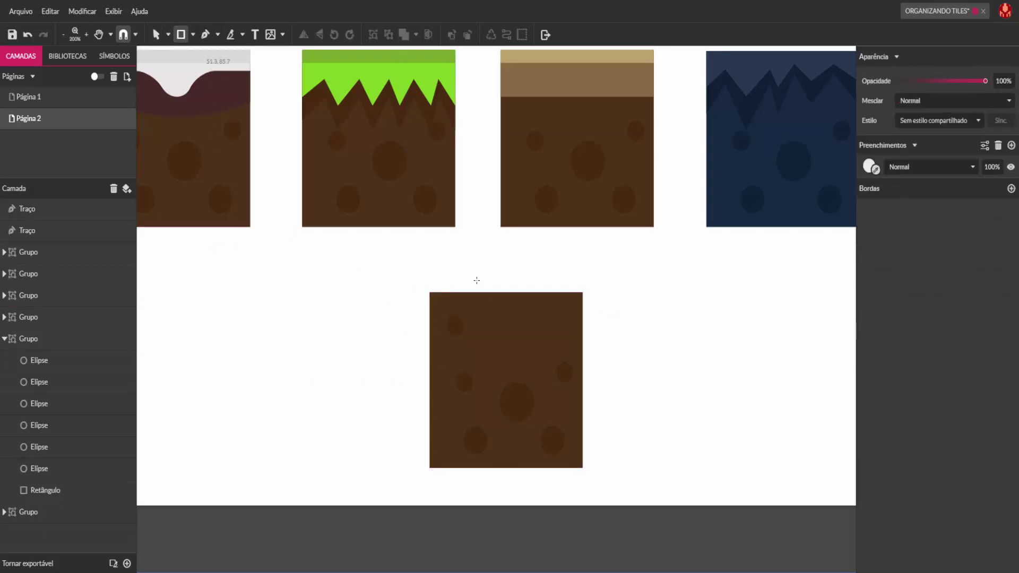
left_click_drag(431, 298, 585, 330)
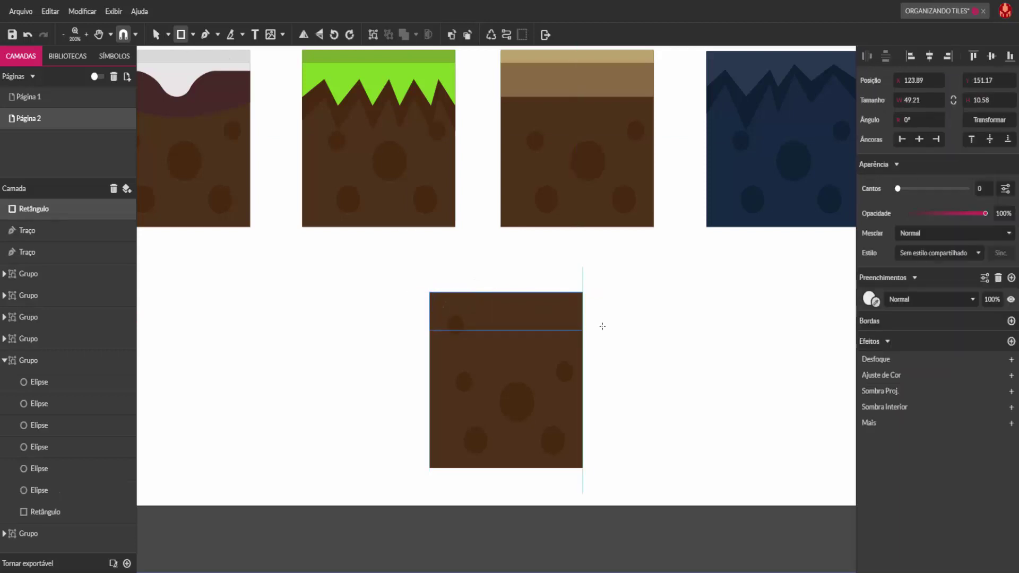
left_click(876, 303)
left_click(605, 86)
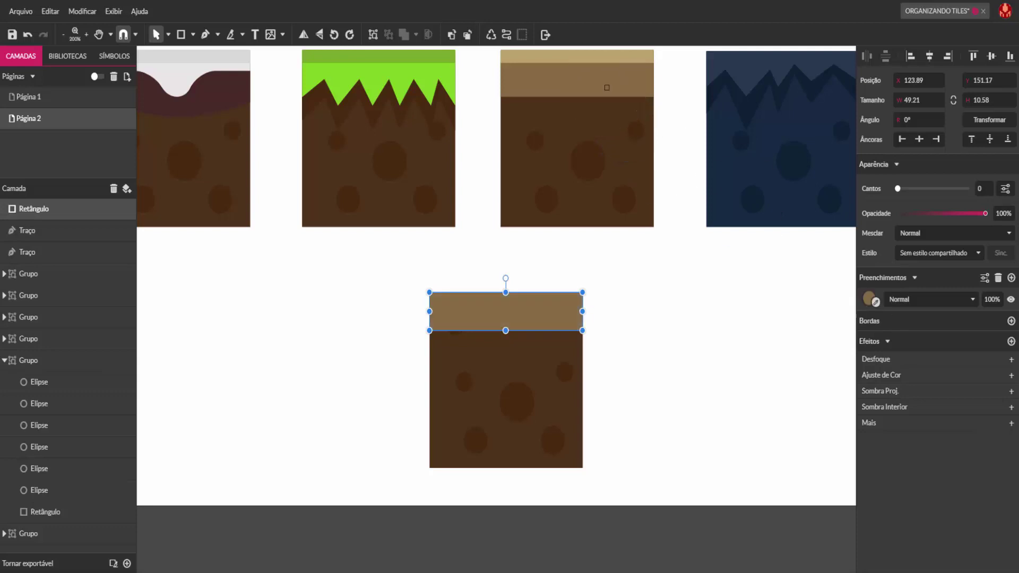
left_click(702, 352)
- Draw a thin full-width rectangle along the brown sand band's top edge and fill it with the light tan sampled from the sand tile
left_click(181, 34)
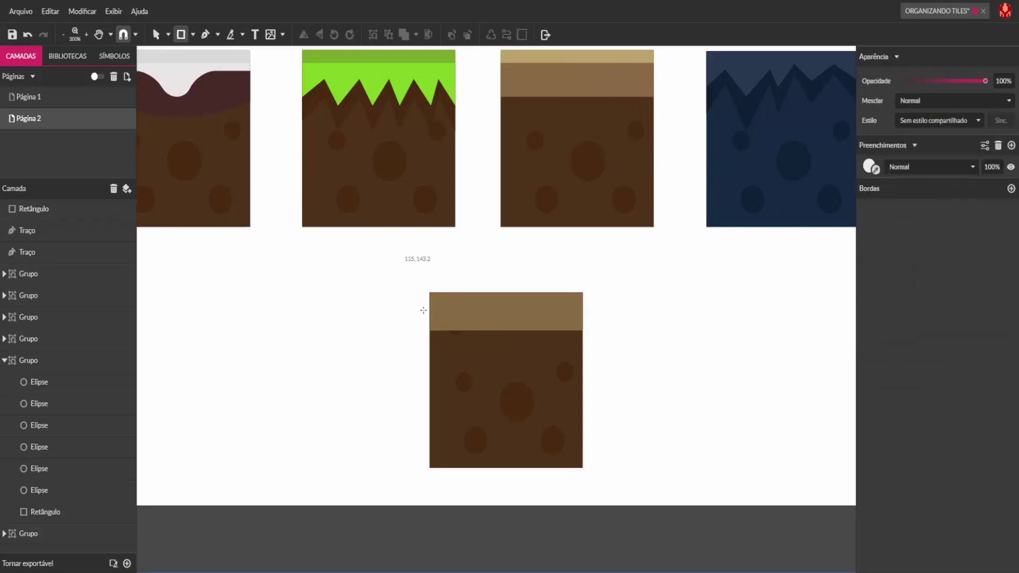
left_click_drag(438, 302, 583, 306)
left_click(875, 302)
left_click(649, 59)
left_click(657, 313)
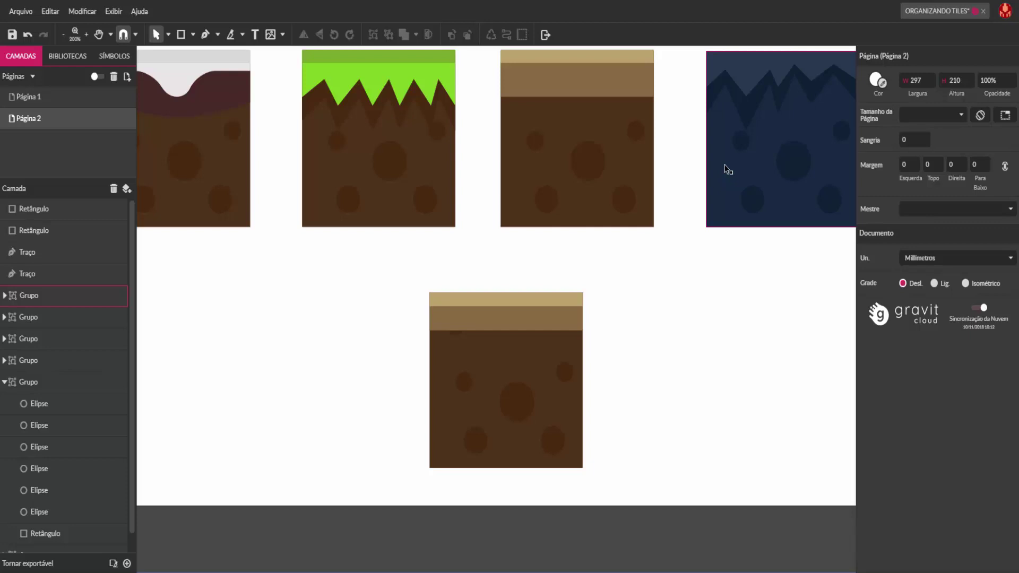
- Delete the brown sand band and the light tan strip from the dirt copy
left_click(515, 324)
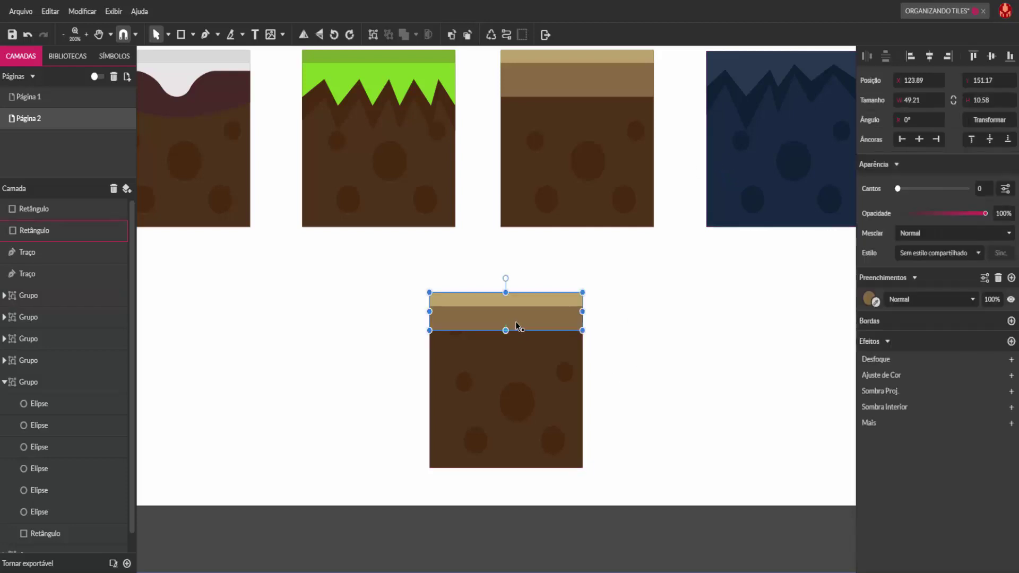
key("Delete")
left_click(527, 301)
key("Delete")
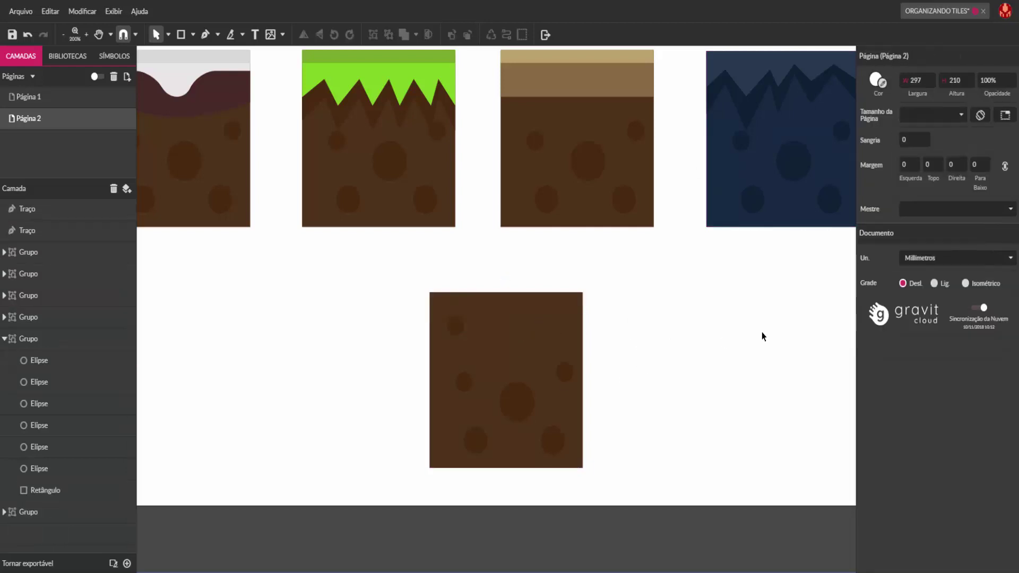
left_click_drag(758, 364, 710, 362)
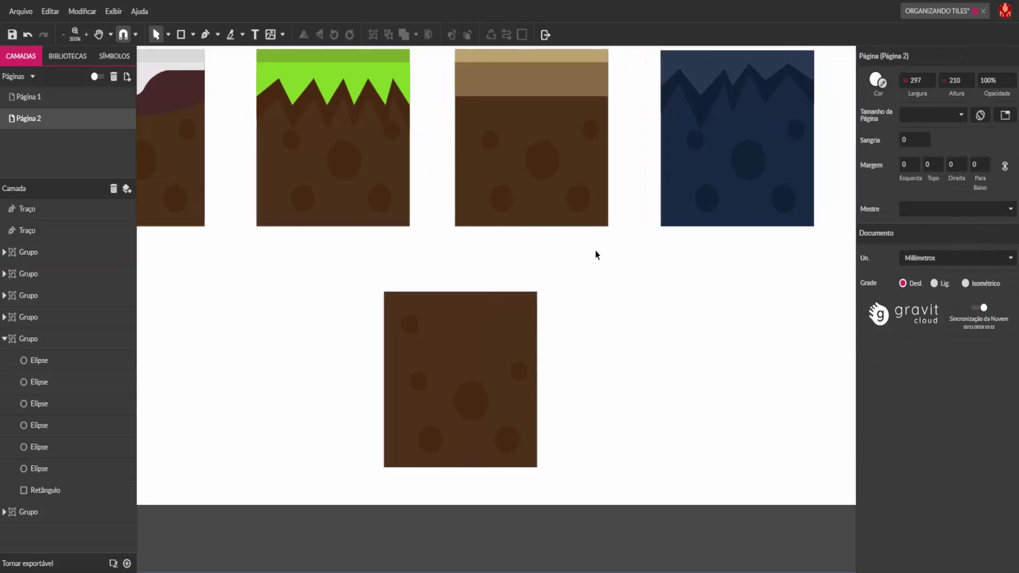
left_click(205, 35)
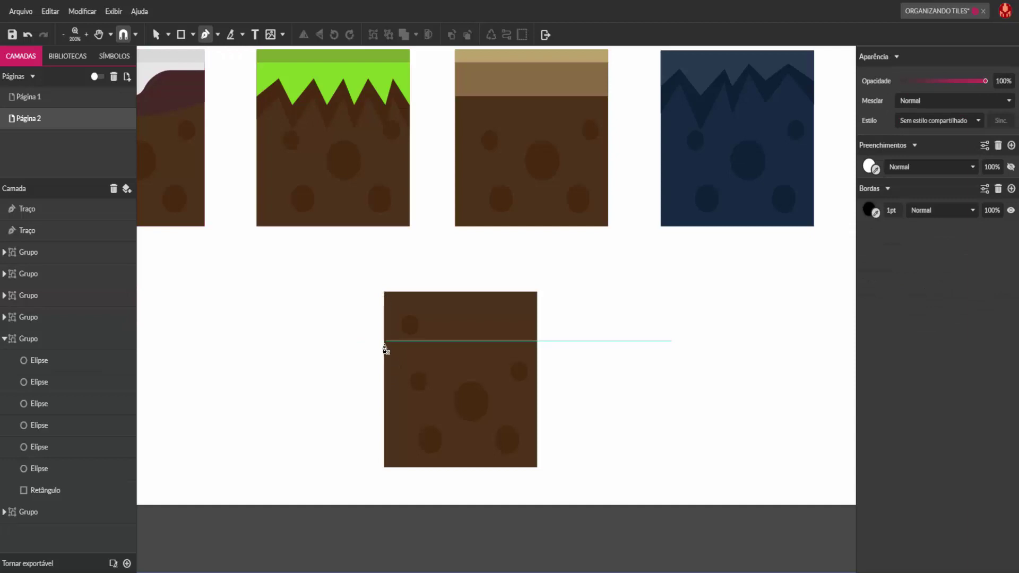
left_click(156, 34)
left_click(499, 322)
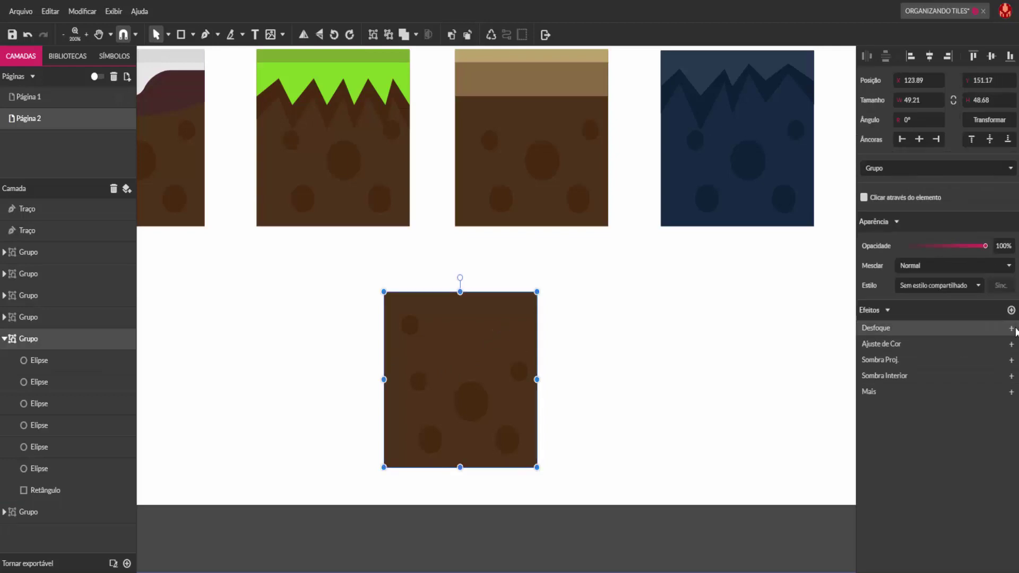
key("Escape")
left_click(494, 377)
left_click(599, 264)
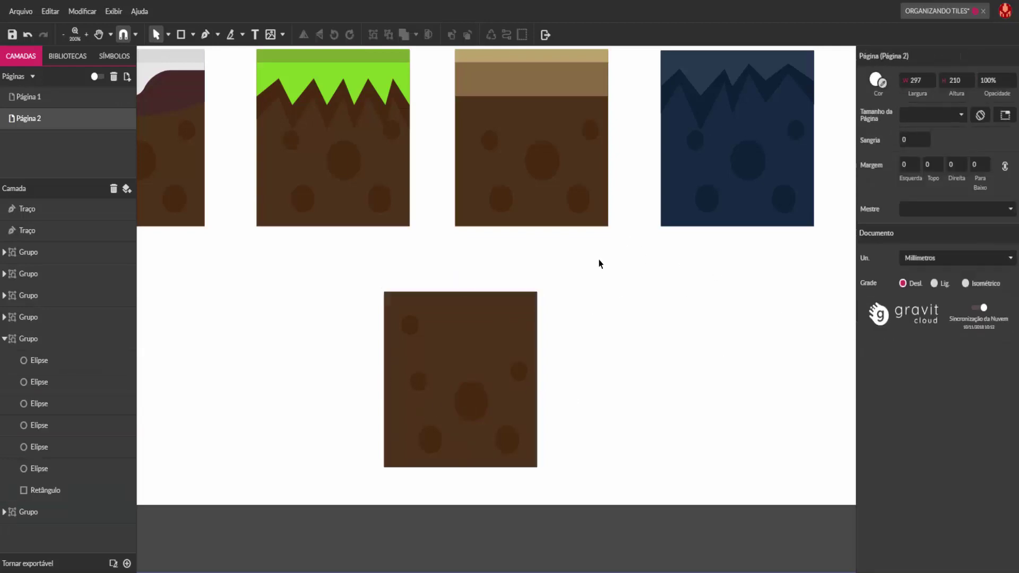
left_click(470, 340)
double_click(472, 417)
left_click(598, 386)
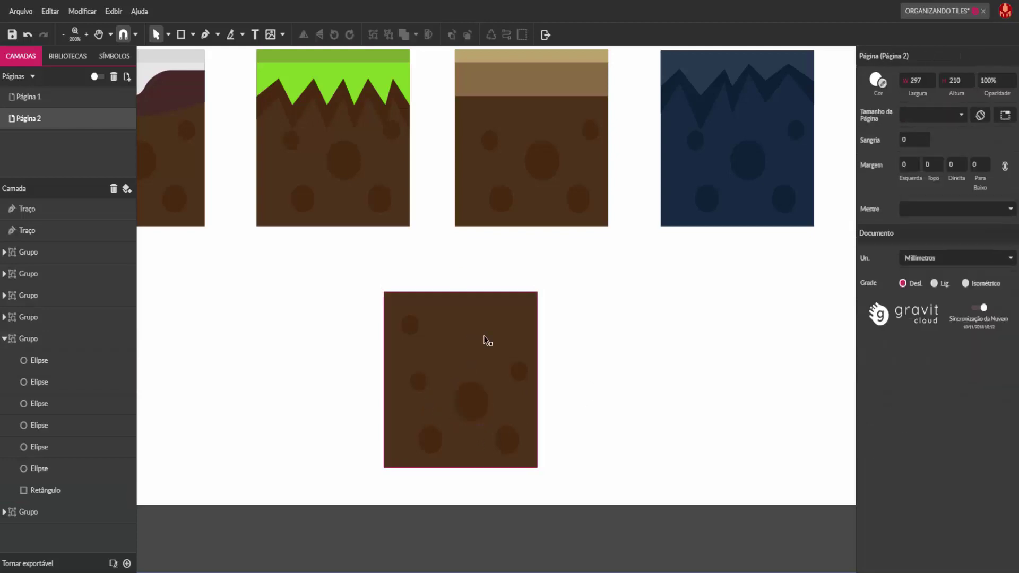
left_click(476, 308)
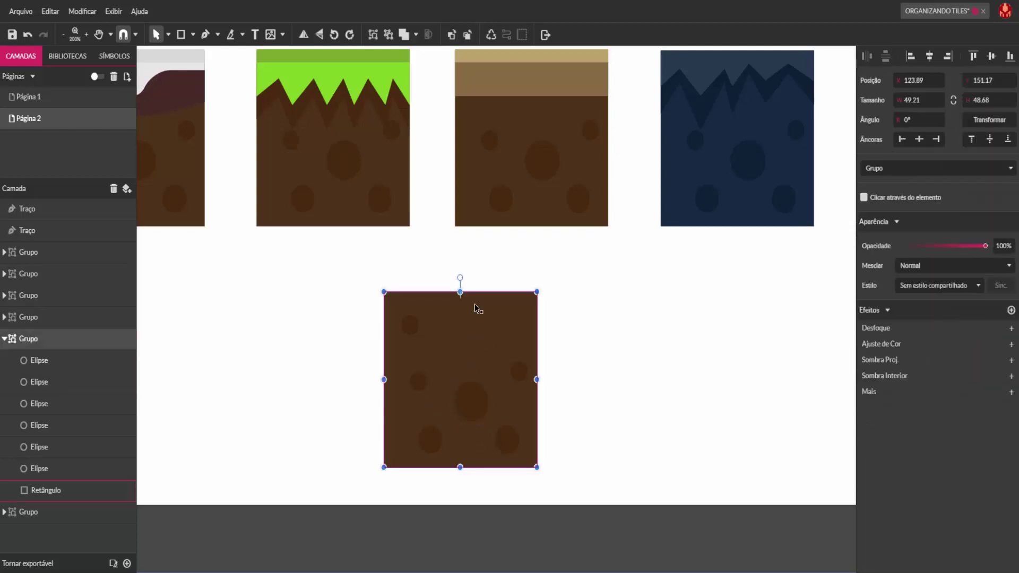
left_click(742, 205)
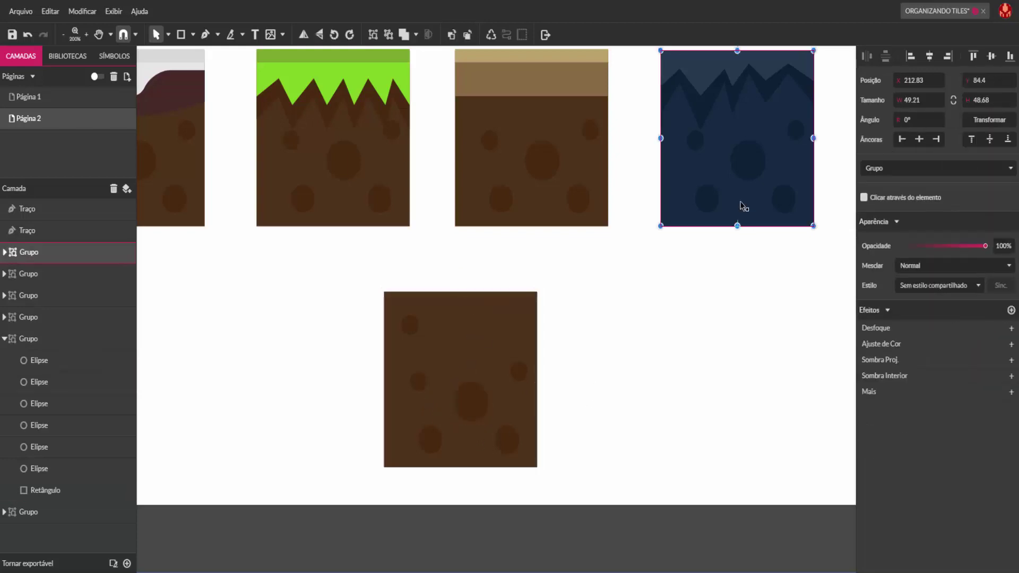
left_click(526, 210)
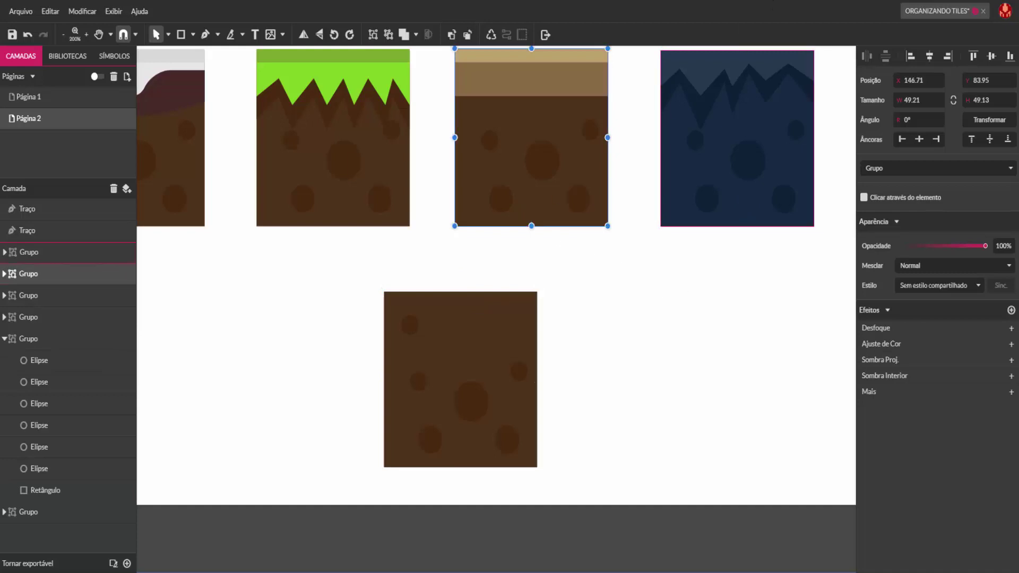
- Ungroup the dirt copy into its separate rectangle and ellipses
left_click(460, 318)
left_click(388, 35)
left_click(705, 423)
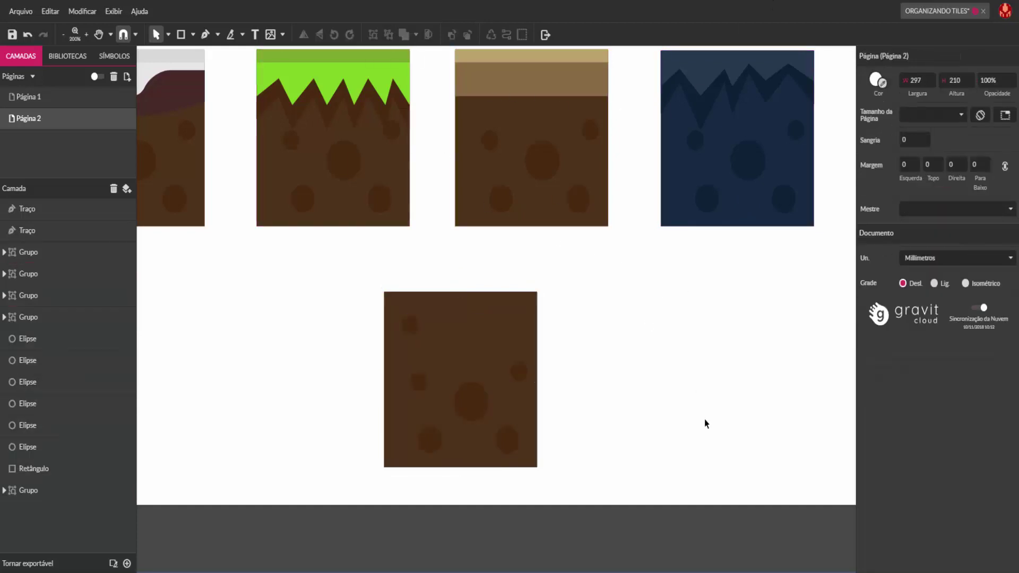
- Fill the dirt copy's base rectangle with the dark blue sampled from the blue tile's body
left_click(505, 334)
left_click(869, 299)
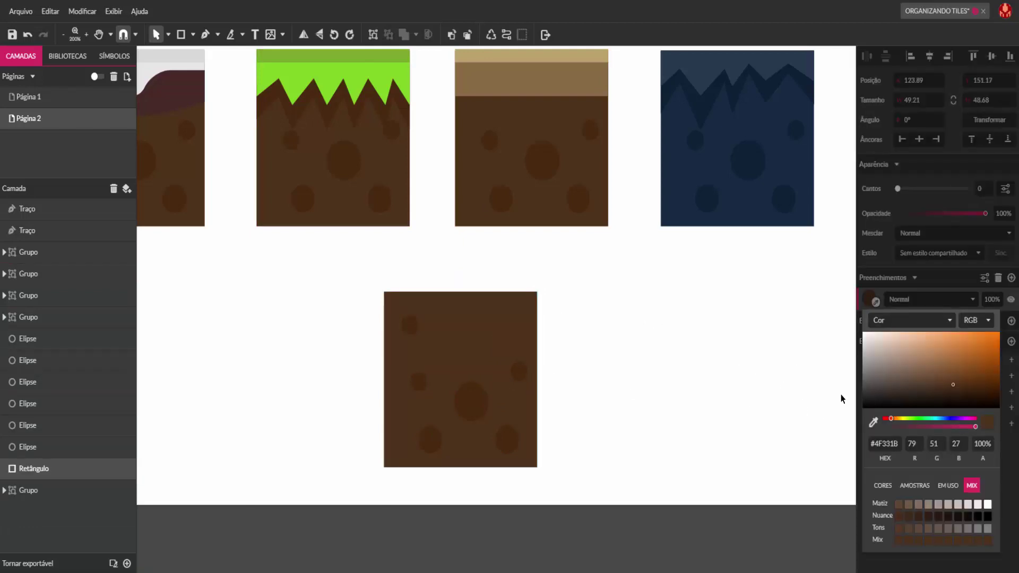
left_click(795, 388)
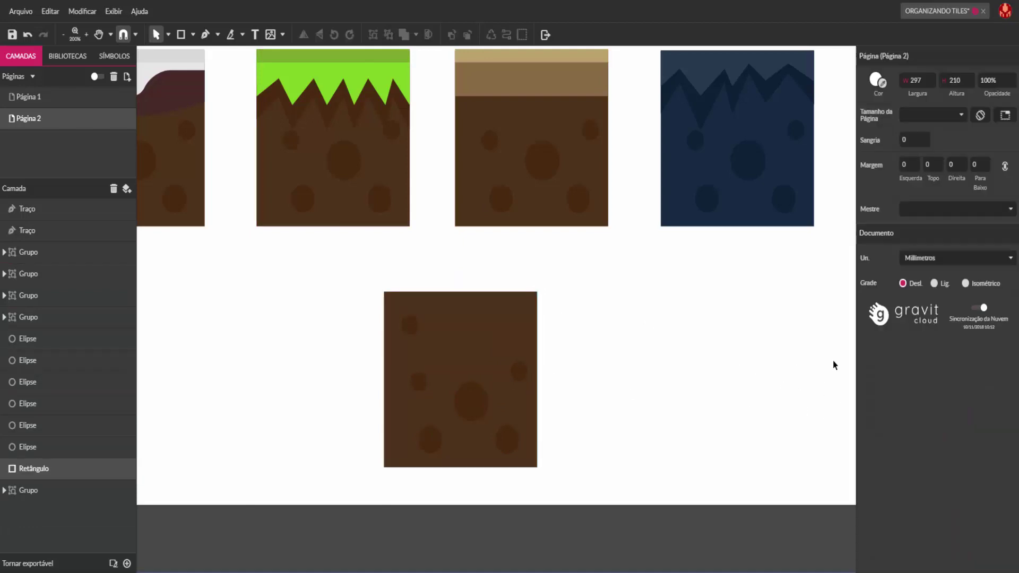
left_click(511, 343)
left_click(876, 302)
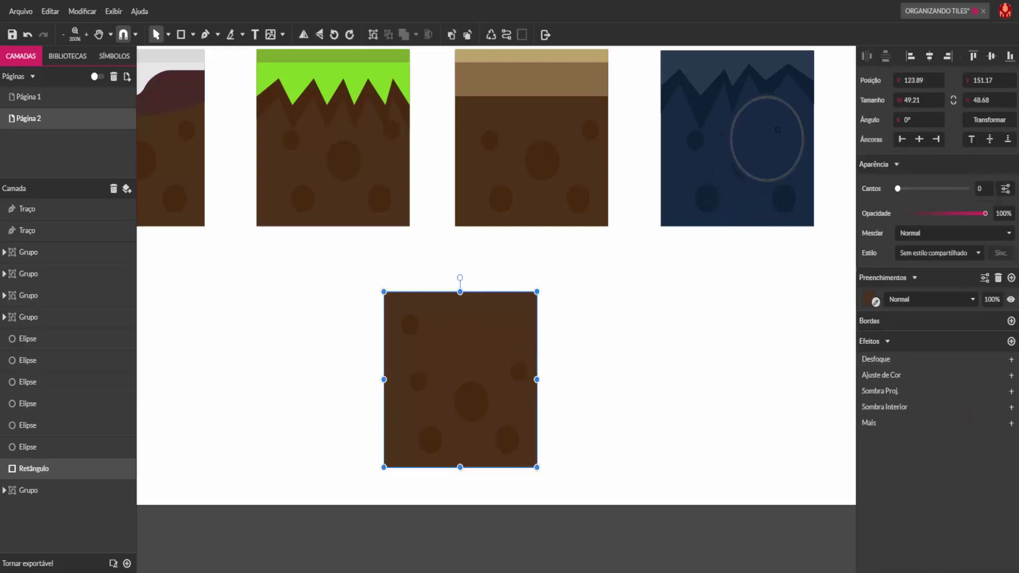
left_click(762, 154)
left_click(684, 270)
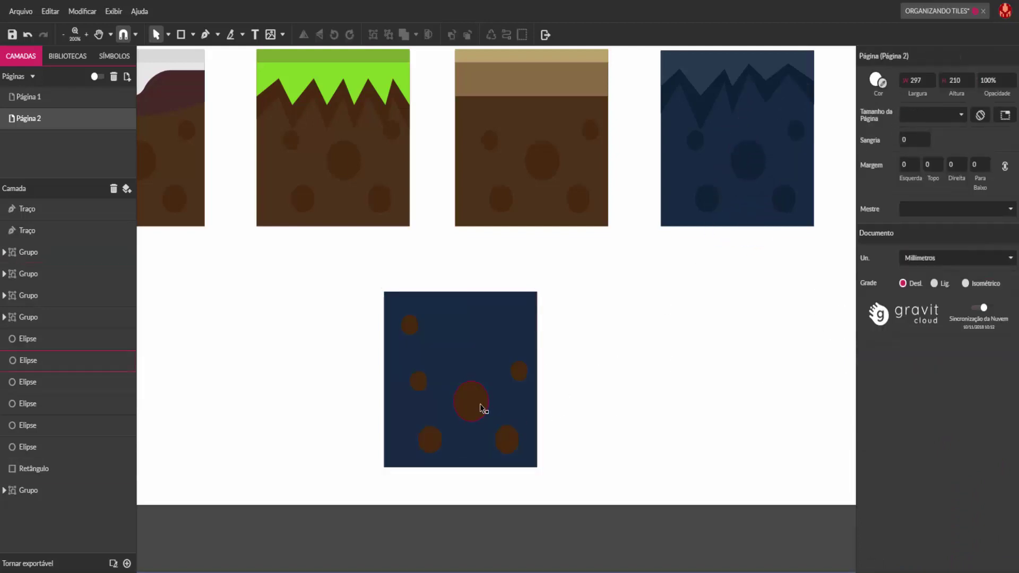
- Select all six ellipses on the copy and fill them with the darker blue sampled from the blue tile's spots
left_click_drag(564, 301, 393, 468)
left_click(877, 332)
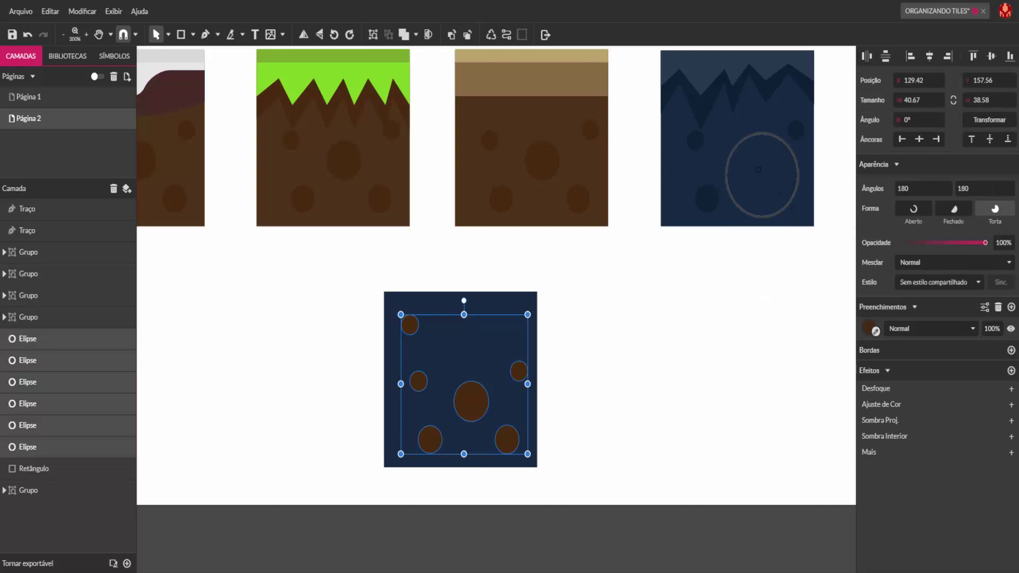
left_click(742, 182)
left_click(701, 370)
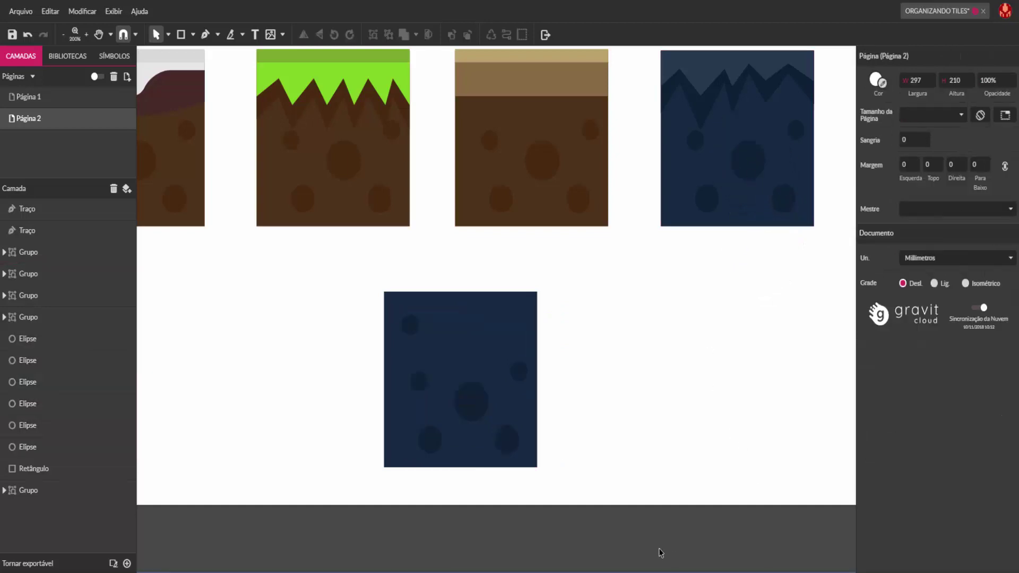
- Draw a closed zigzag path about 49.2 × 21.7 mm with the Pen tool, covering the upper part of the blue copy
left_click(205, 34)
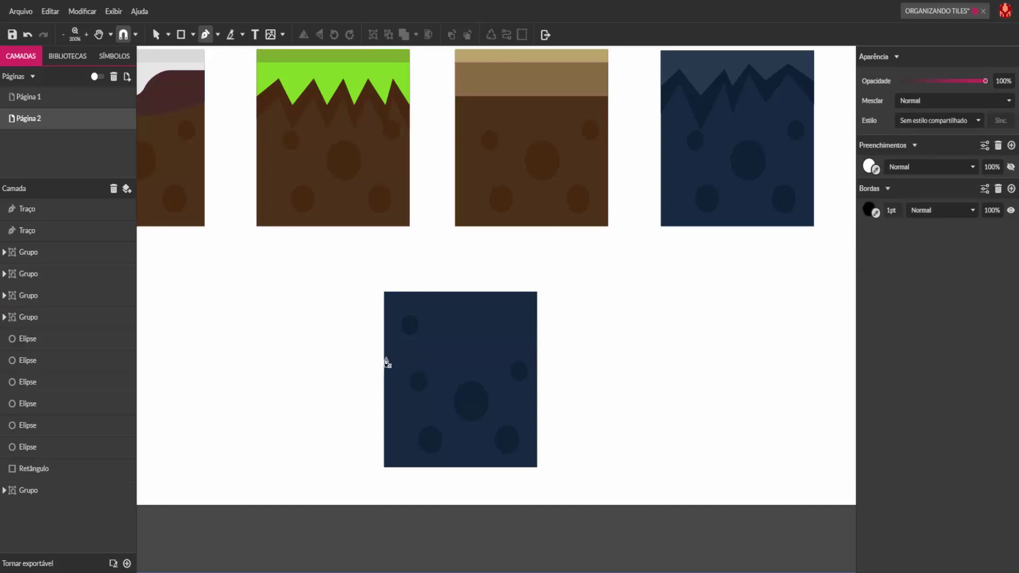
left_click(384, 357)
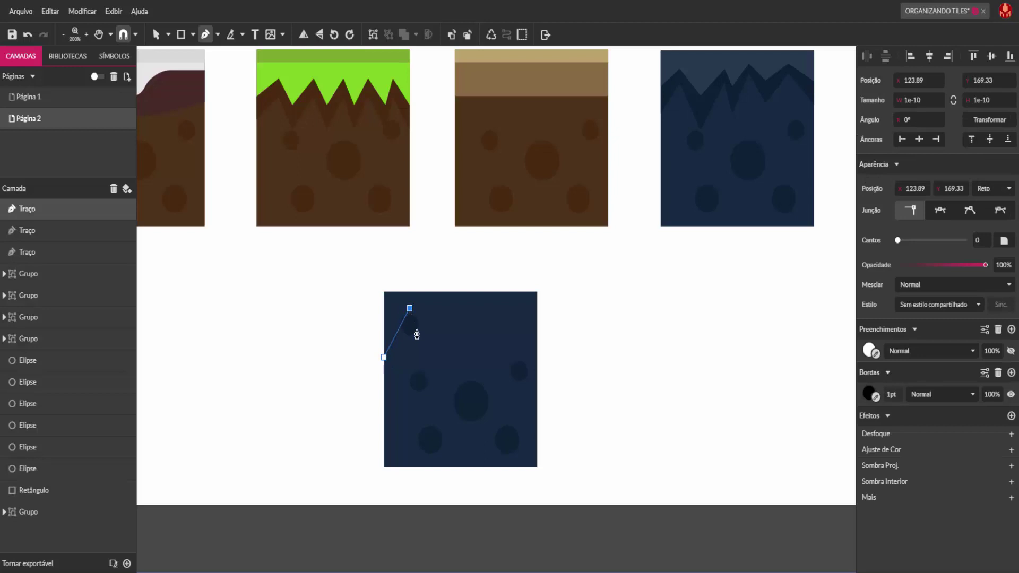
left_click(429, 366)
left_click(455, 320)
left_click(457, 345)
left_click(476, 312)
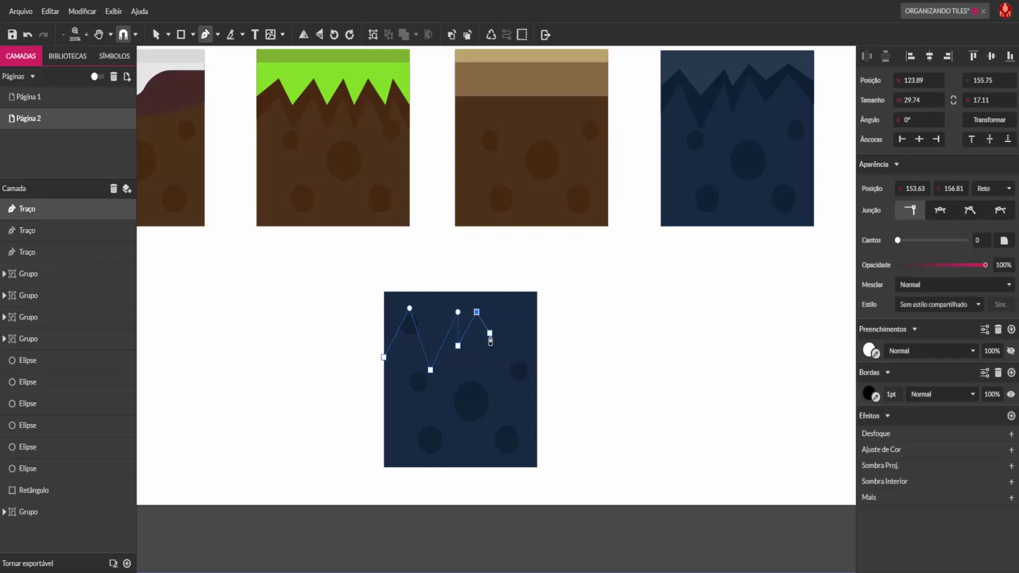
left_click(490, 340)
left_click(500, 308)
left_click(537, 291)
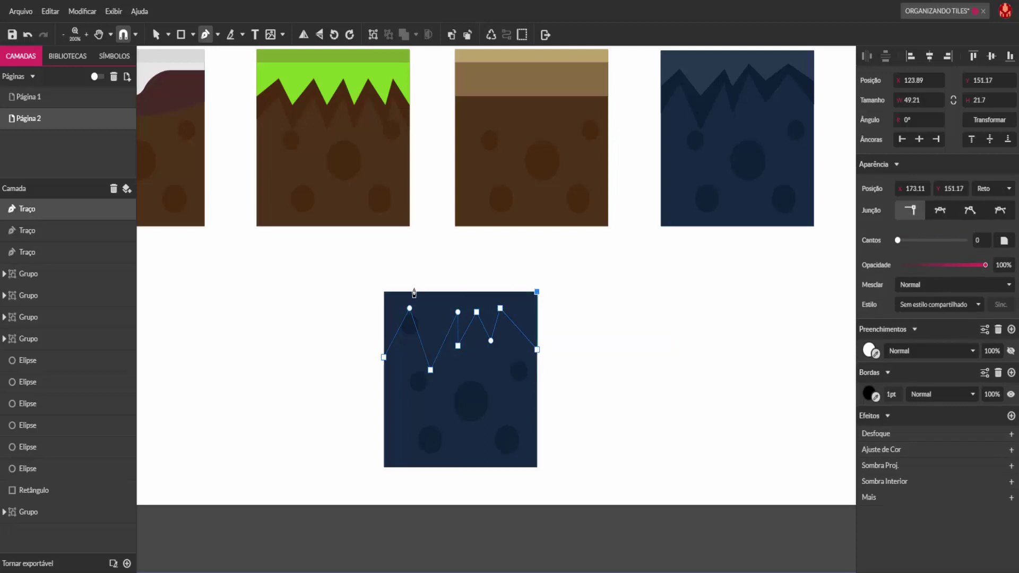
left_click(384, 292)
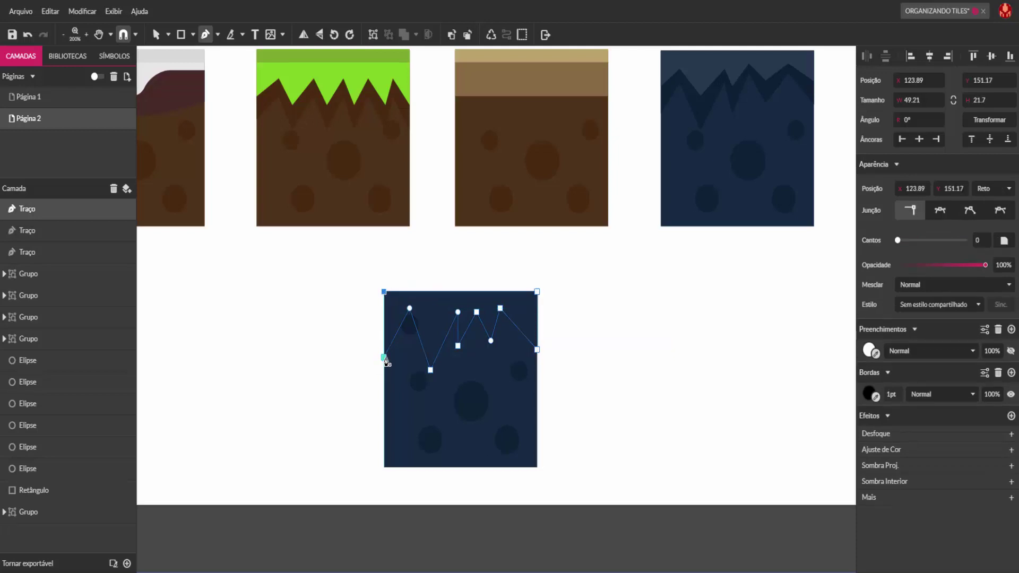
left_click(384, 358)
- Fill the zigzag shape with the darker blue sampled from the blue tile's jagged shadow and hide its border
left_click(876, 355)
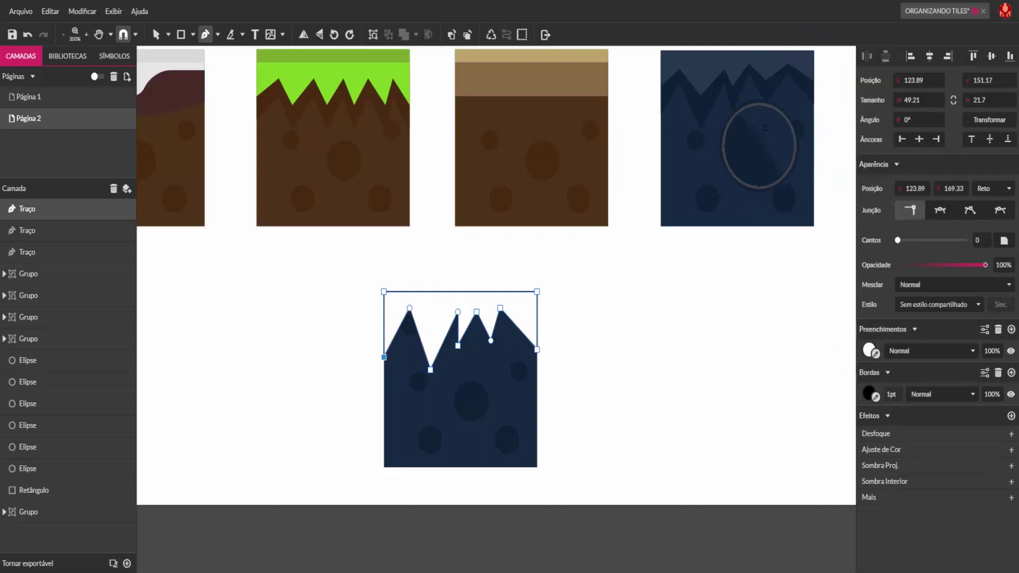
left_click(728, 87)
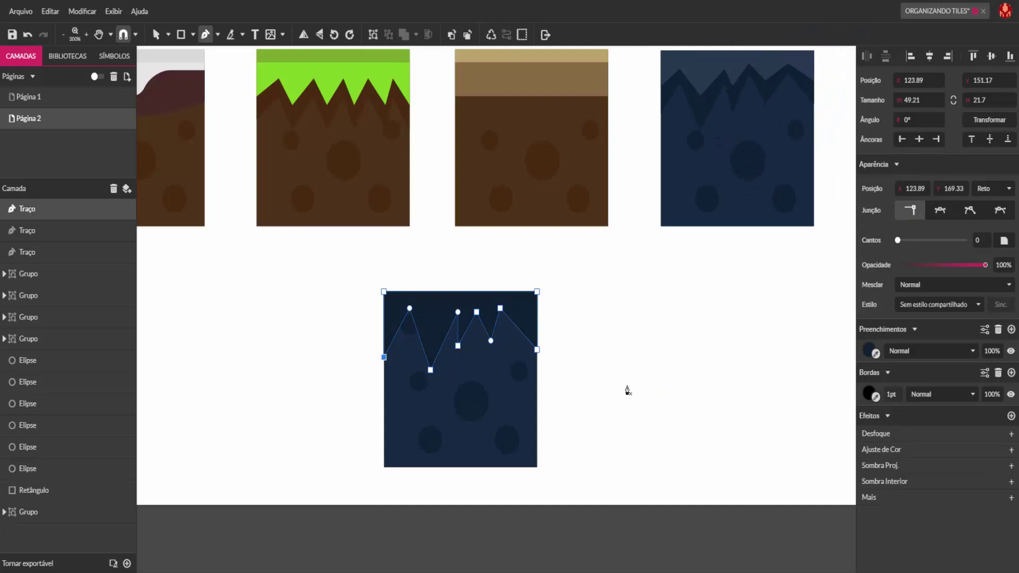
key("Escape")
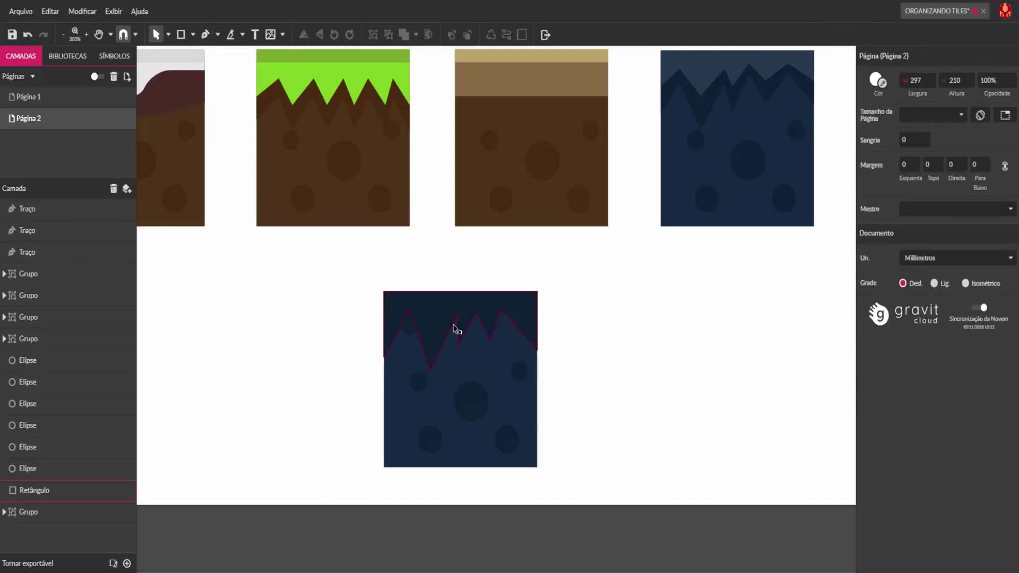
left_click(455, 330)
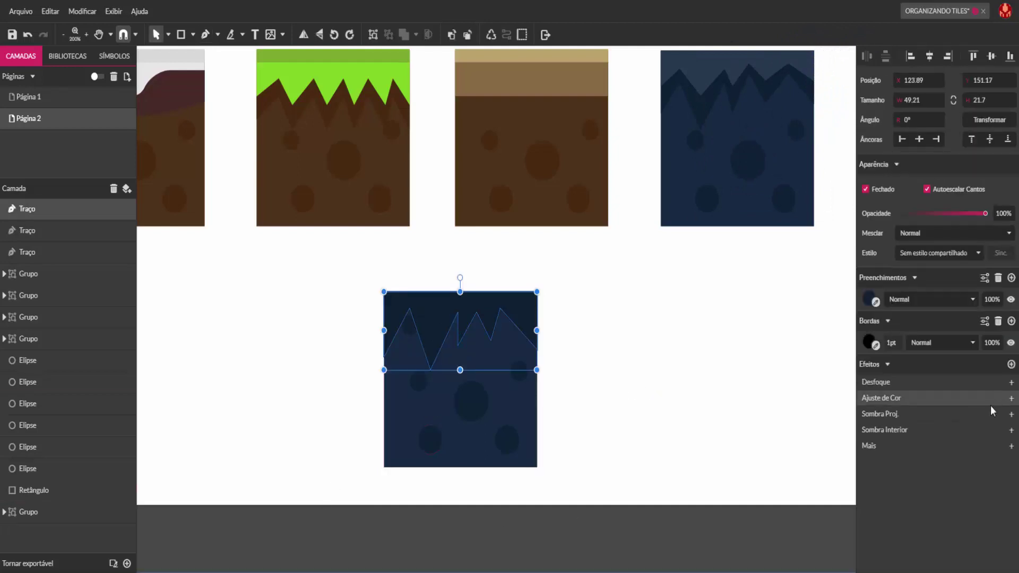
left_click(685, 362)
- Duplicate the zigzag shape, shorten the duplicate to about 13.6 mm high and fill it with a lighter greyish blue
left_click(524, 338)
key("ctrl+d")
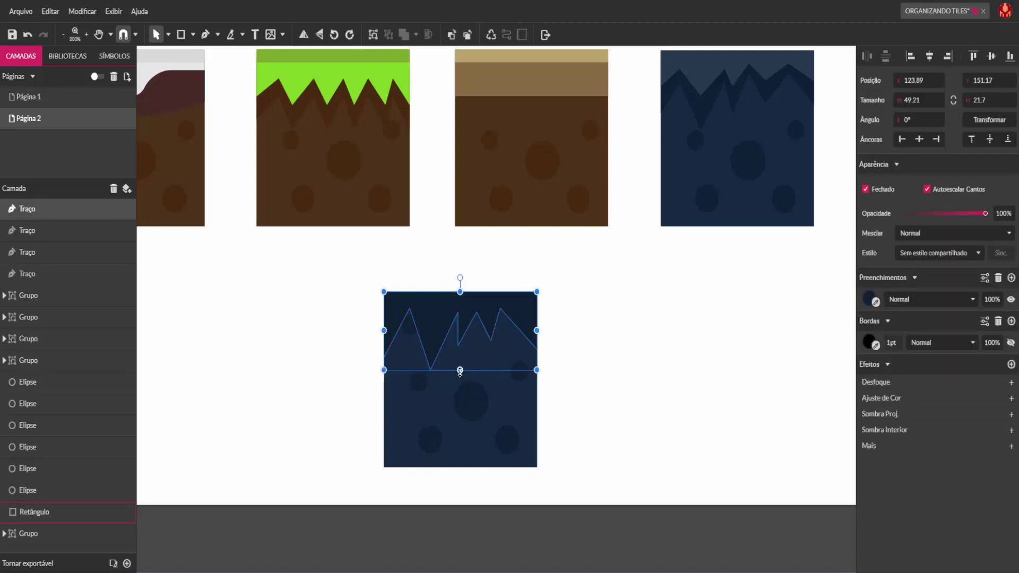
left_click_drag(463, 362, 469, 340)
left_click(876, 304)
left_click(773, 53)
left_click(731, 409)
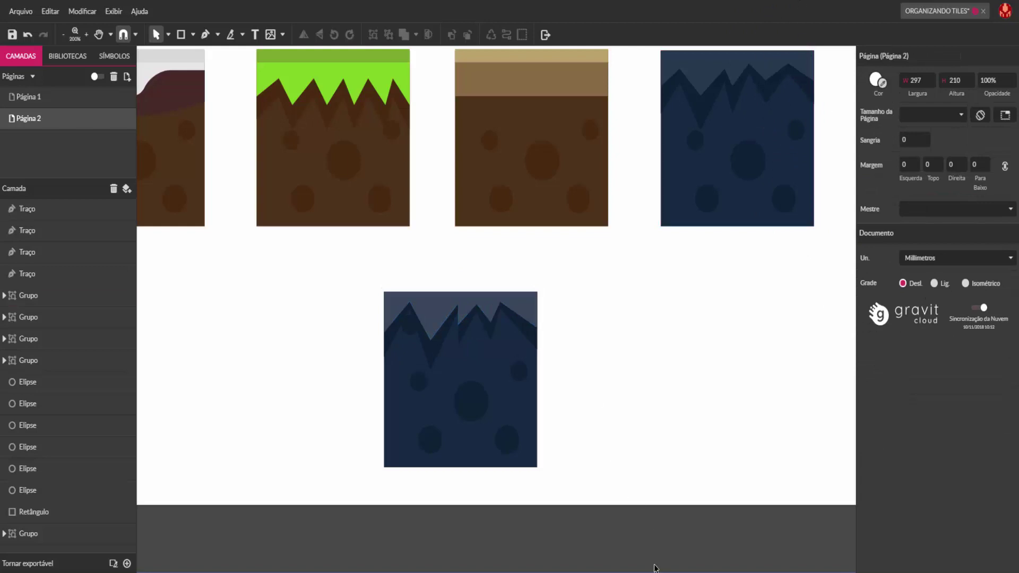
- Stretch the dark zigzag shadow and the lighter zigzag shape further down over the tile
left_click(452, 388)
left_click_drag(461, 372, 461, 389)
left_click(461, 342)
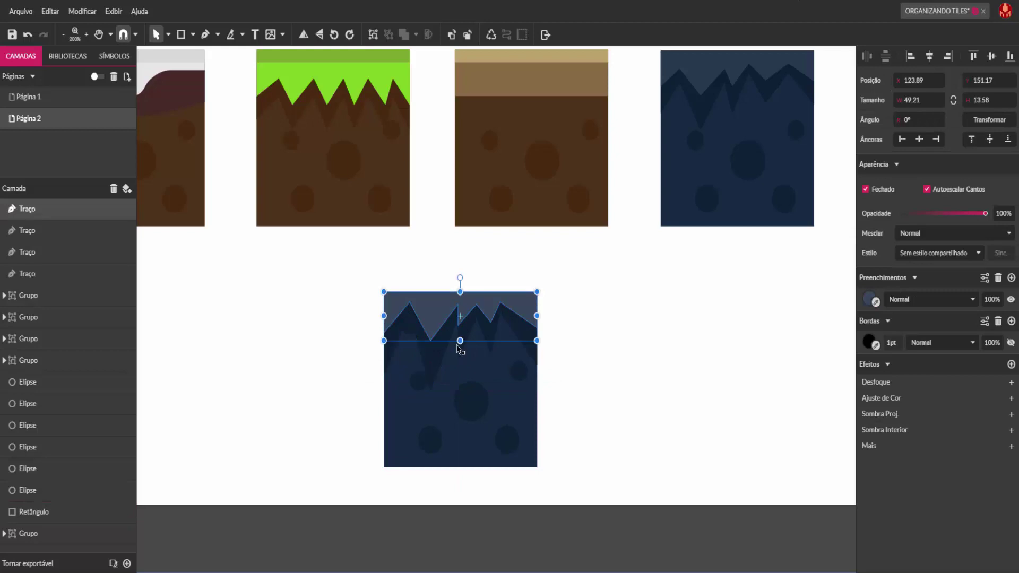
left_click_drag(462, 341, 462, 353)
left_click(677, 370)
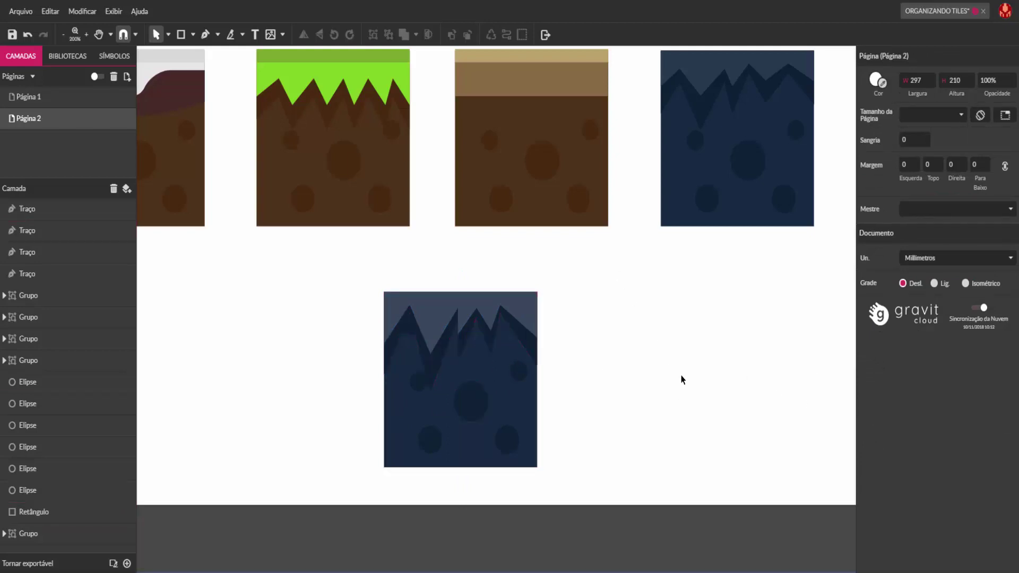
- Select all parts of the finished blue tile copy and move them off the page, just below its bottom edge
scroll(688, 360, "down", 2)
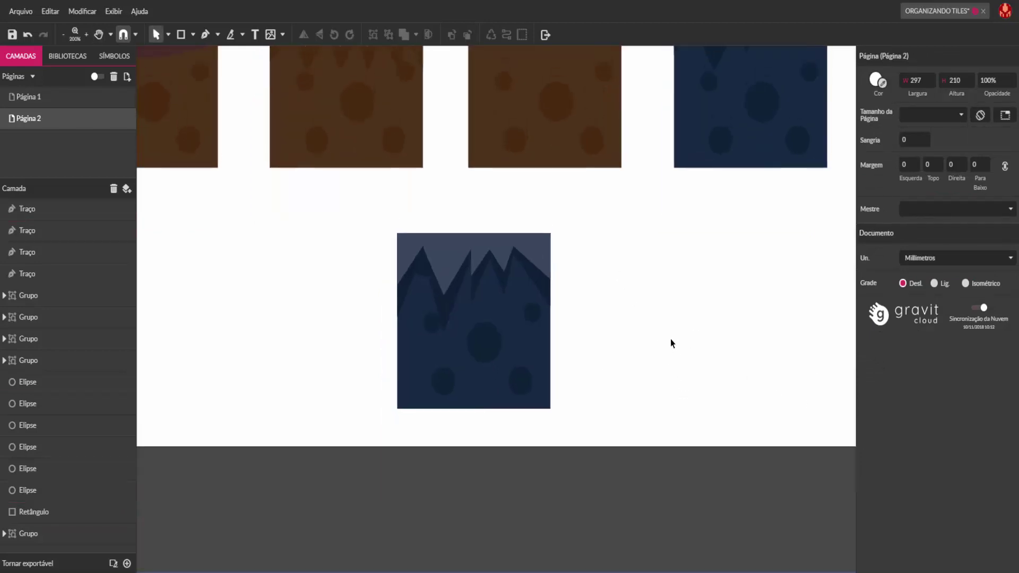
scroll(623, 307, "down", 1)
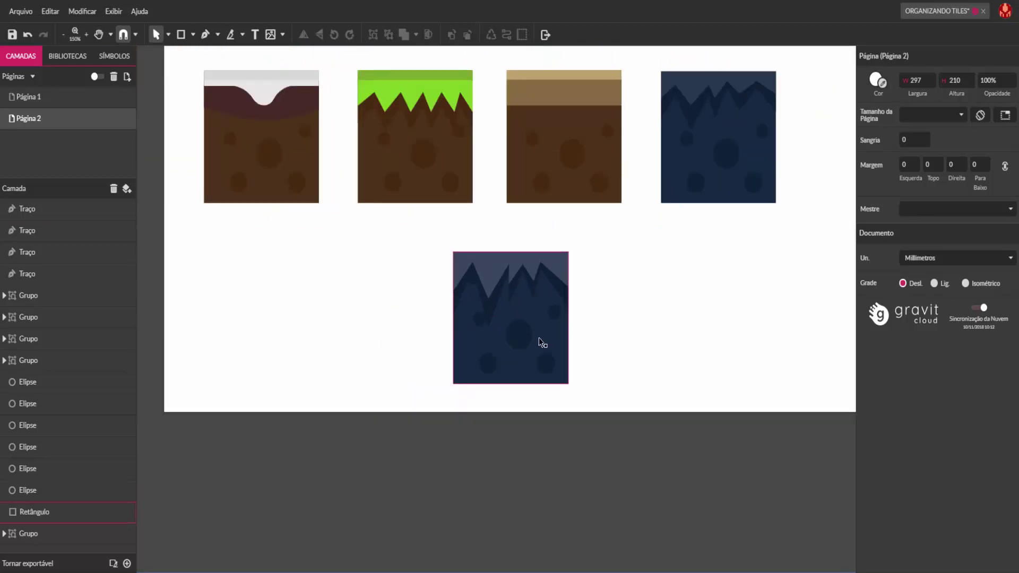
left_click_drag(414, 436, 600, 236)
left_click_drag(475, 340, 547, 470)
left_click(718, 448)
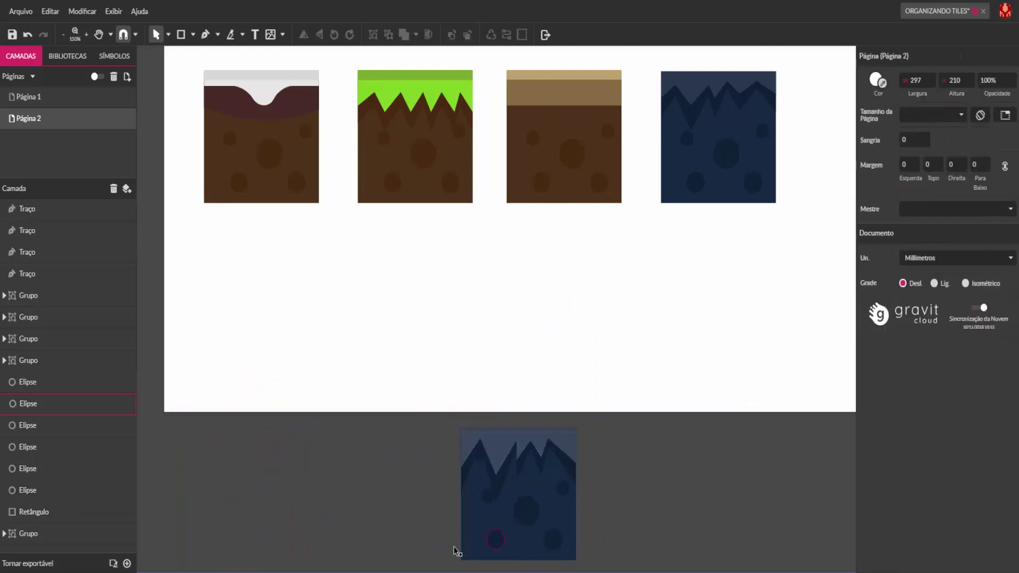
- Group all the parts of the blue tile copy below the page
left_click_drag(437, 411, 640, 566)
key("ctrl+g")
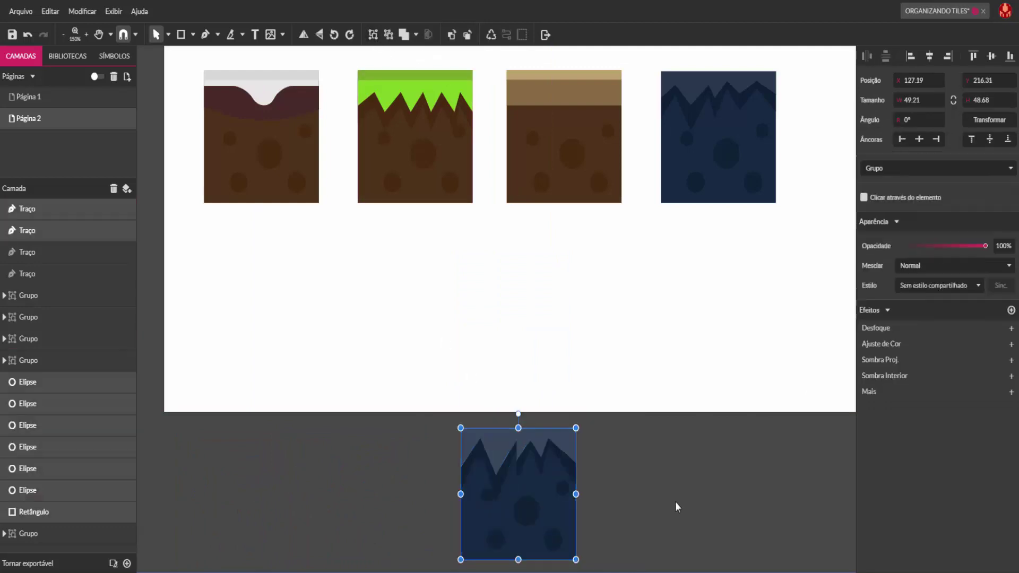
left_click(676, 501)
- Move the grouped blue tile to the page's bottom-left corner and place a duplicate directly beside it
left_click_drag(541, 486, 333, 351)
key("ctrl+d")
left_click(383, 450)
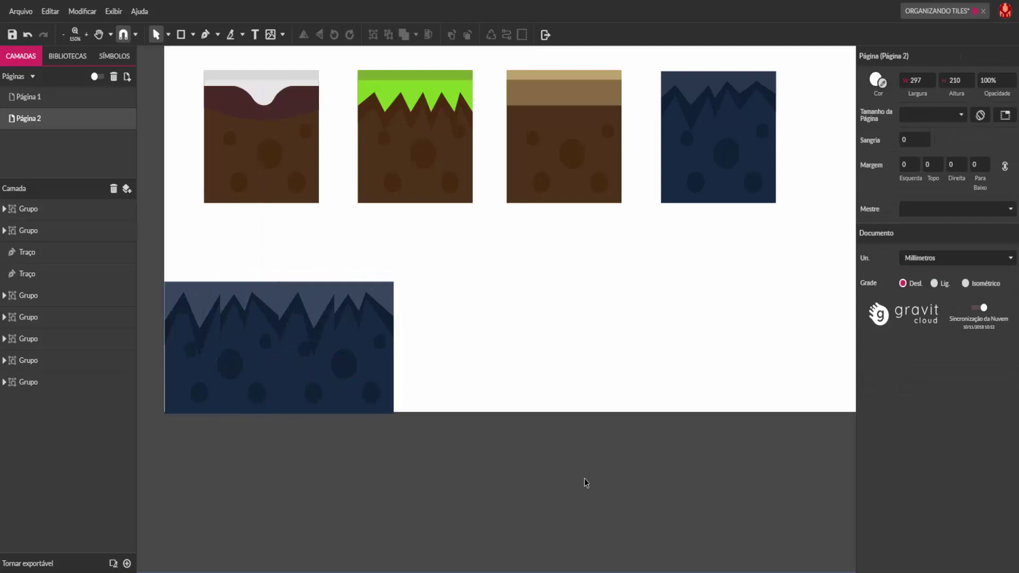
mouse_move(342, 370)
left_mouse_down()
mouse_move(343, 380)
mouse_move(328, 374)
left_mouse_up()
left_click(460, 514)
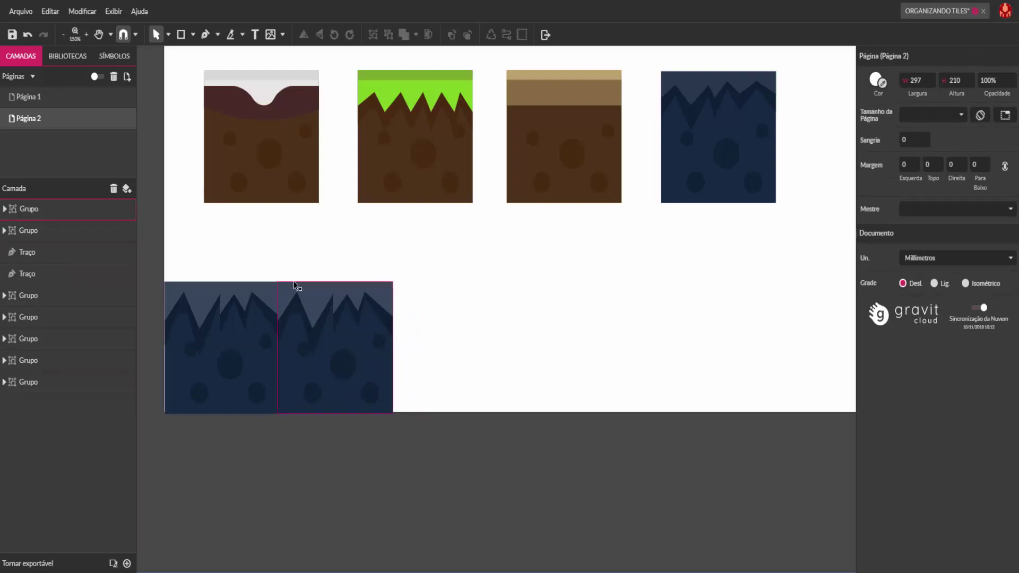
- Delete the duplicated blue tile and move the remaining one off the page, just below its bottom edge
left_click_drag(334, 352, 365, 352)
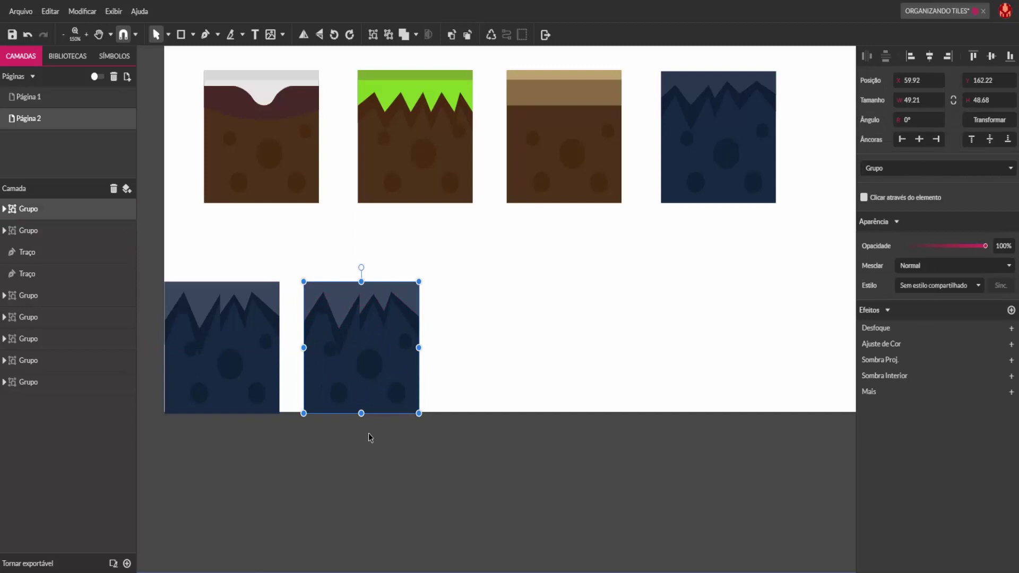
left_click_drag(373, 361, 523, 491)
left_click(361, 537)
key("Delete")
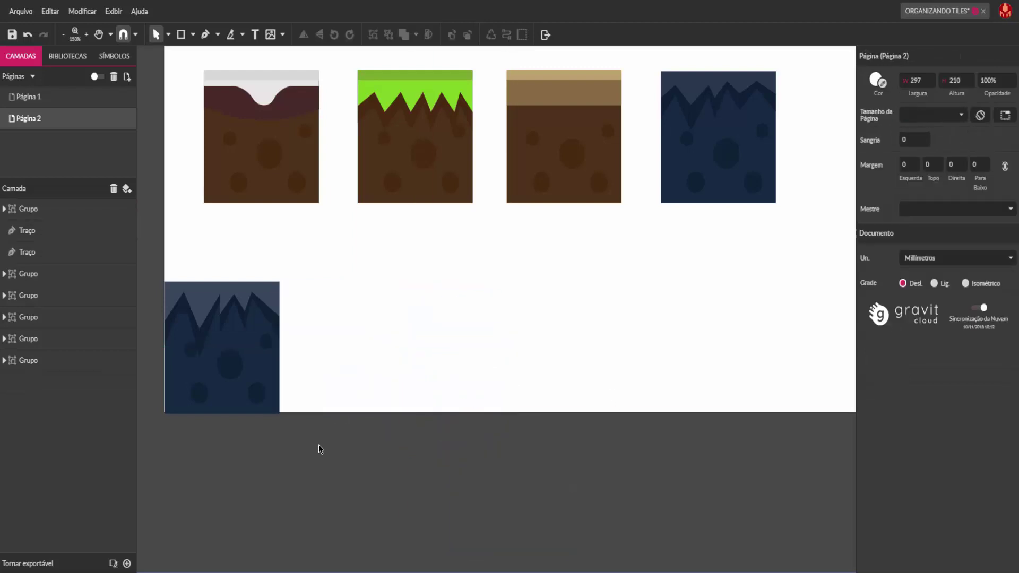
left_click(260, 335)
left_click_drag(262, 338, 348, 479)
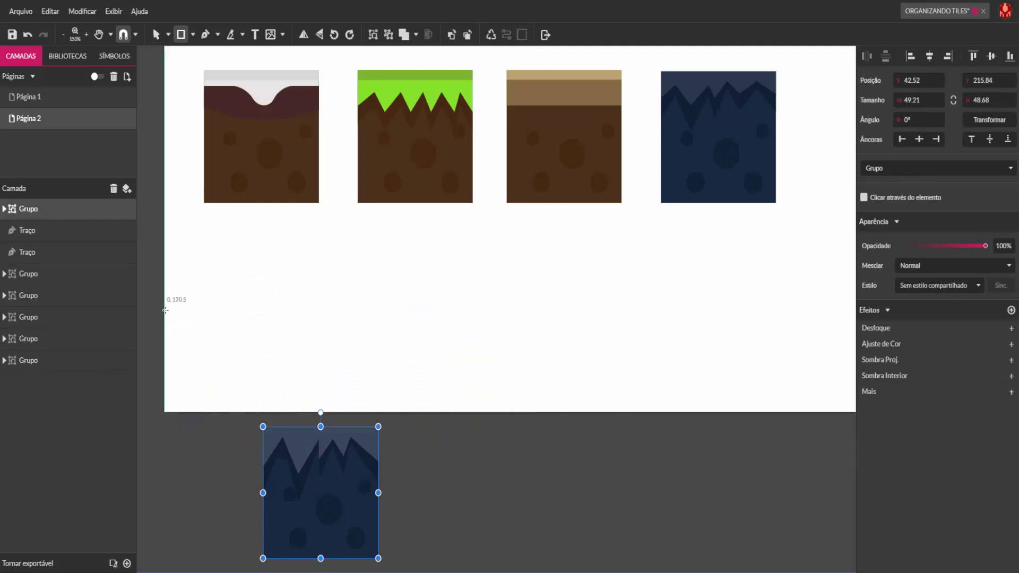
- Draw a rectangle about 273.5 × 33.4 mm along the page's bottom edge and fill it with the tile's sampled dark blue
mouse_move(165, 320)
left_mouse_down()
mouse_move(414, 330)
mouse_move(828, 380)
mouse_move(846, 405)
mouse_move(802, 410)
left_mouse_up()
left_click(876, 302)
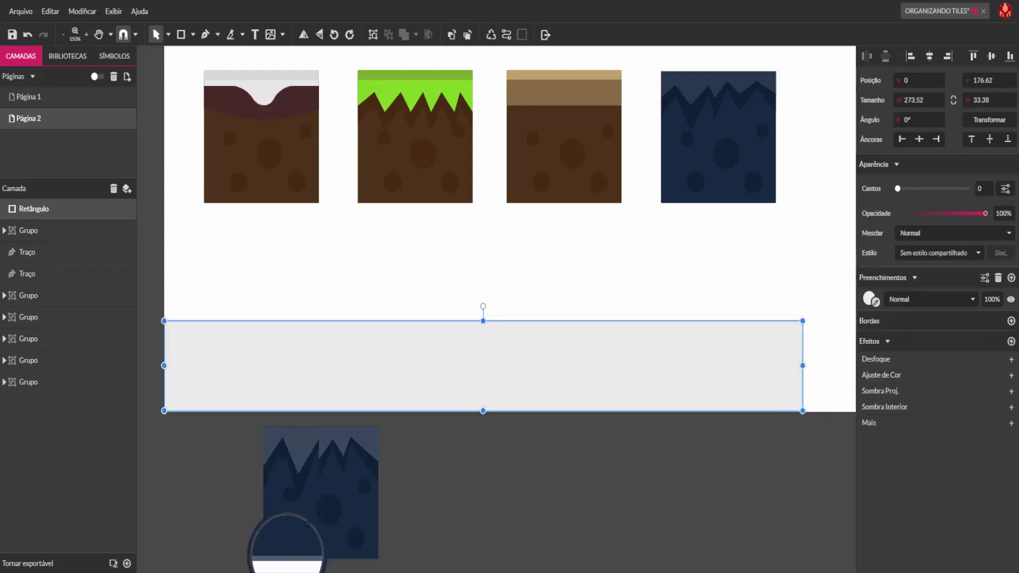
left_click(334, 480)
left_click(531, 531)
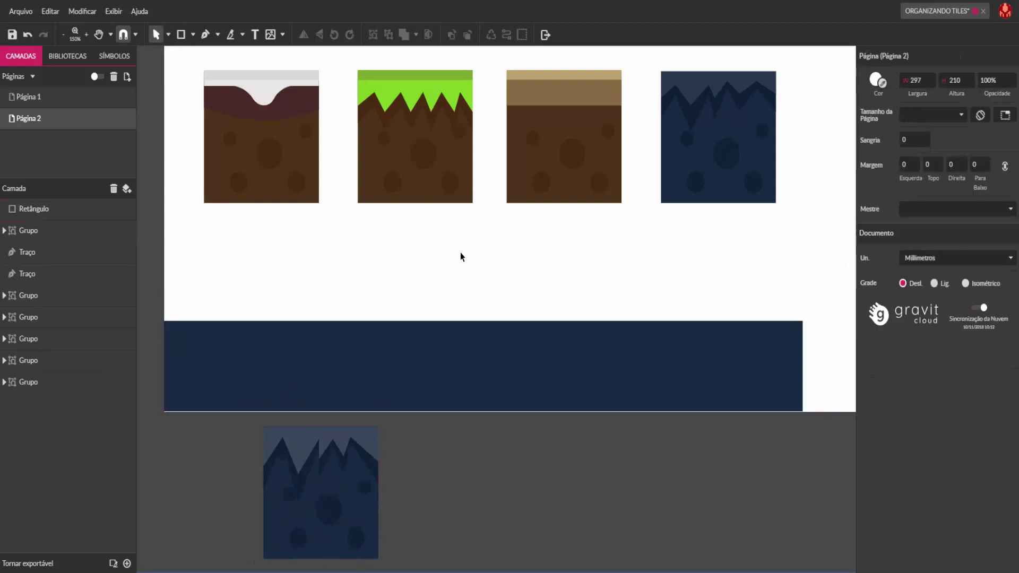
- Ungroup the blue tile below the page
left_click(354, 474)
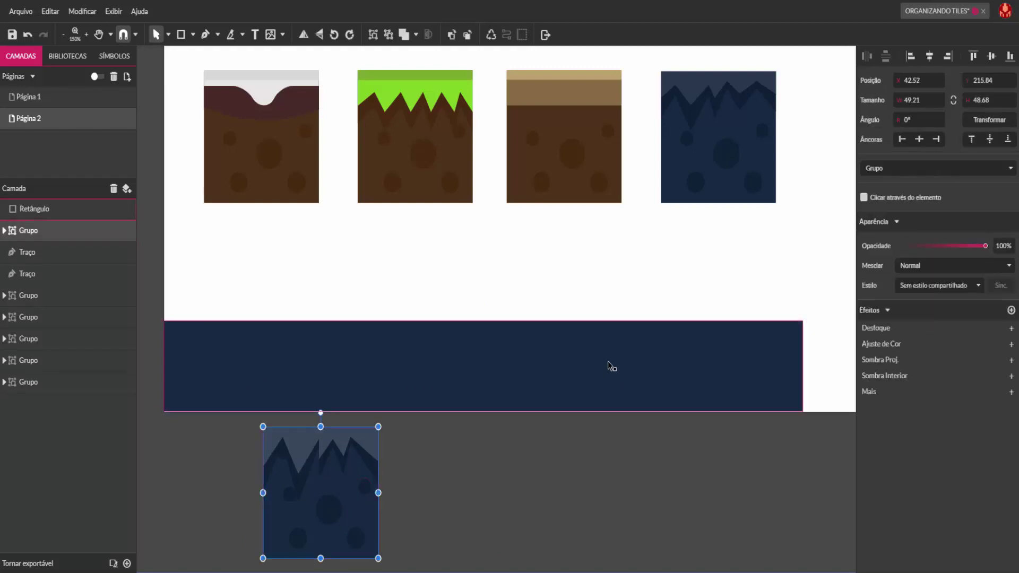
double_click(348, 484)
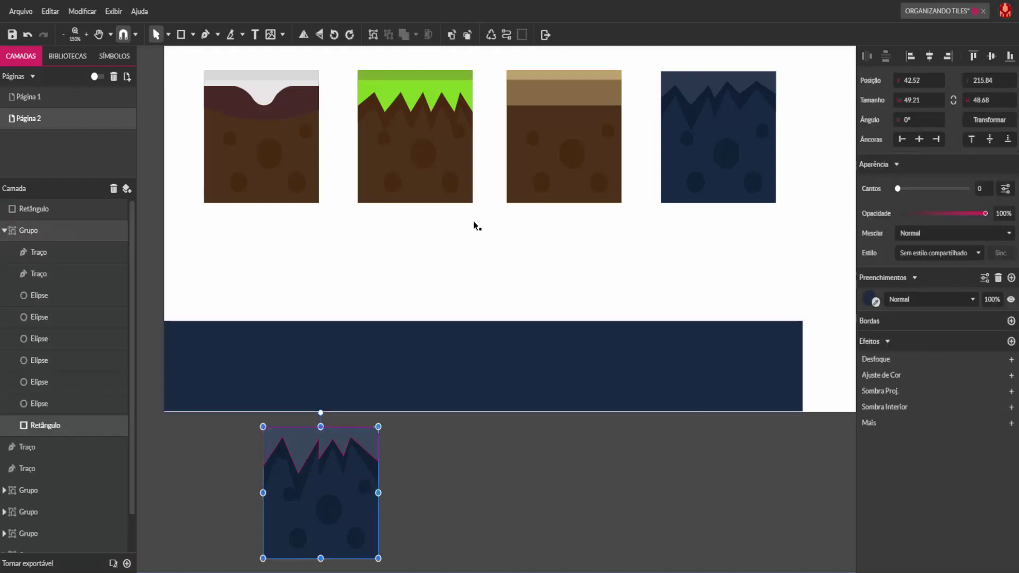
key("Escape")
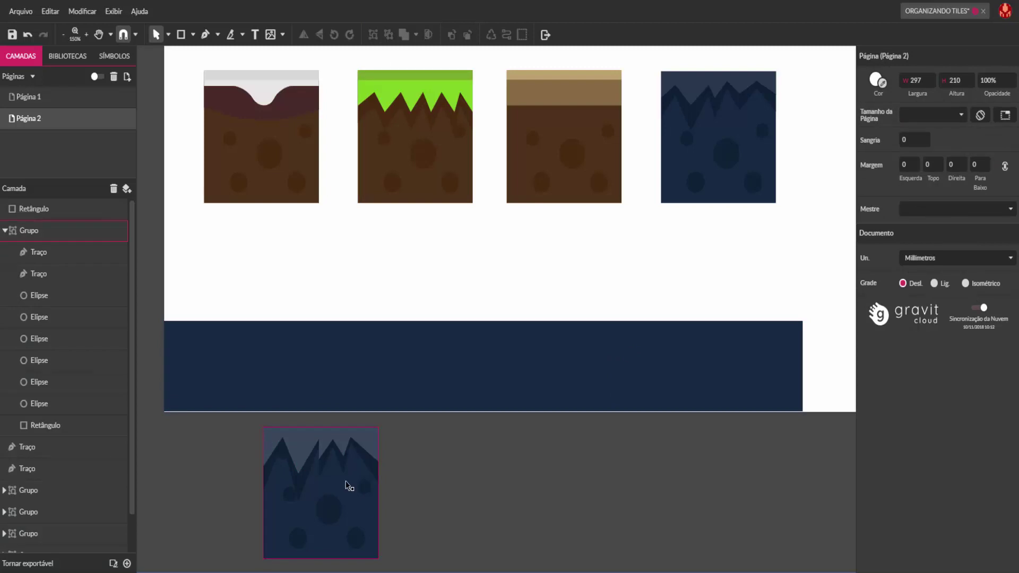
left_click(349, 485)
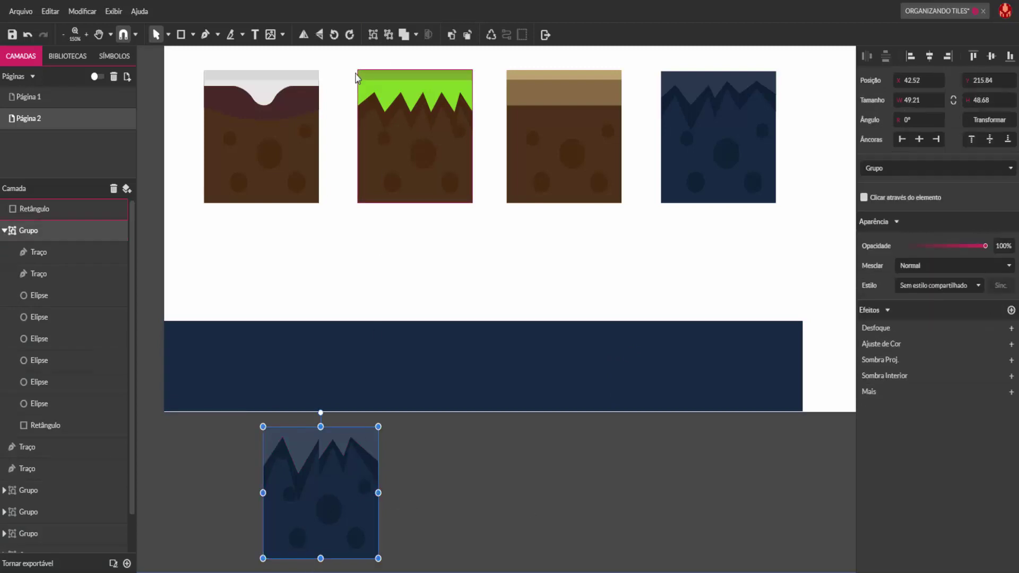
left_click(389, 34)
left_click(501, 536)
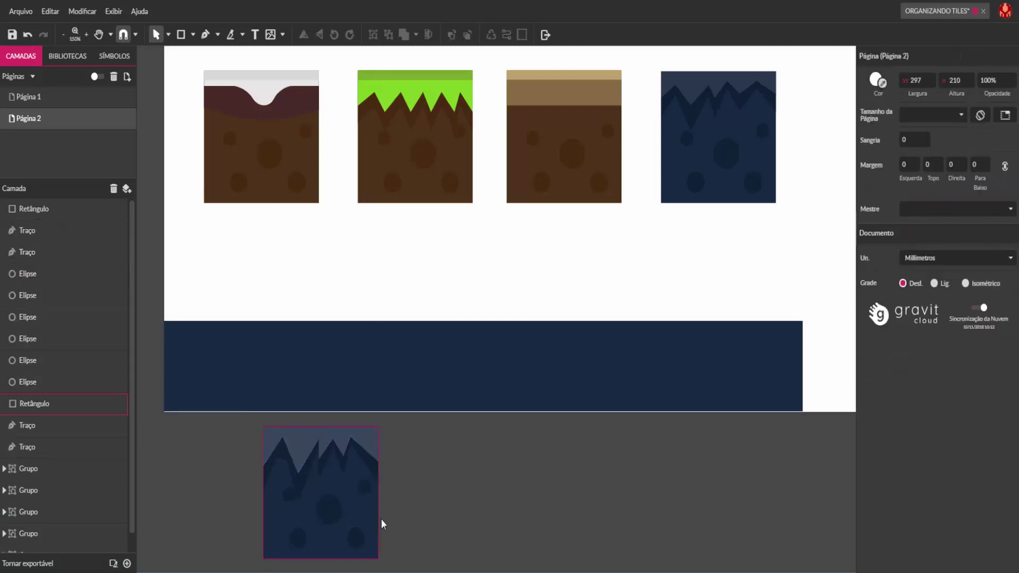
- Hide the fill of the ungrouped tile's base rectangle
left_click(380, 519)
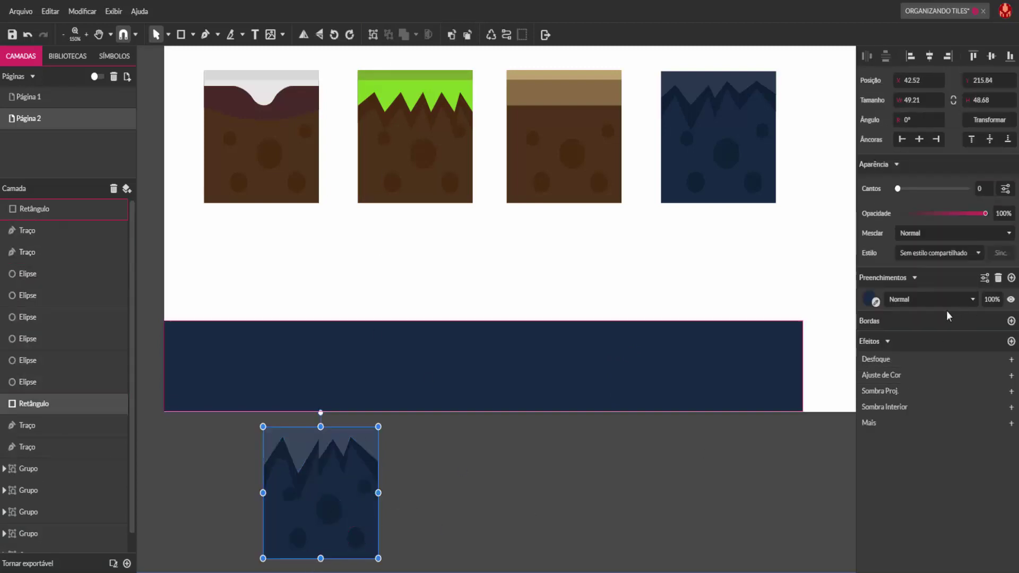
left_click(1012, 300)
left_click(673, 541)
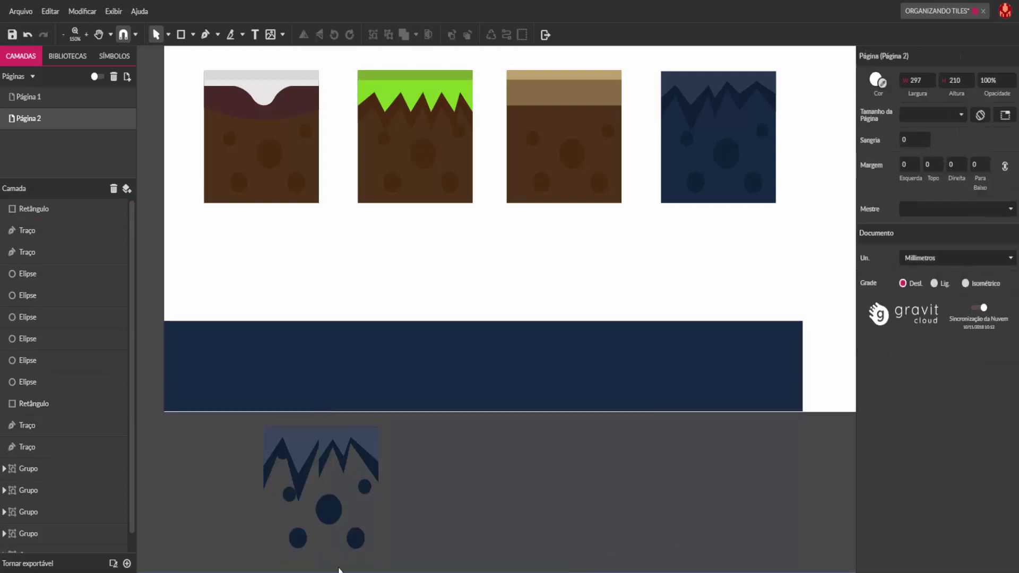
- Delete the ellipse overlapping the tile's zigzag shapes near its upper-left peak
left_click(283, 457)
key("Delete")
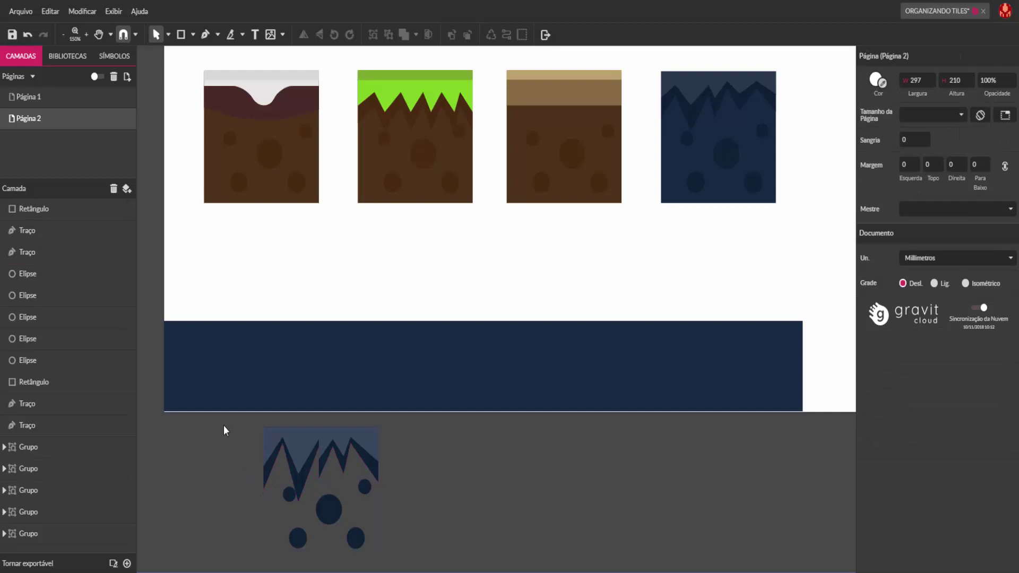
left_click(265, 499)
left_click_drag(306, 566, 370, 536)
key("ctrl+z")
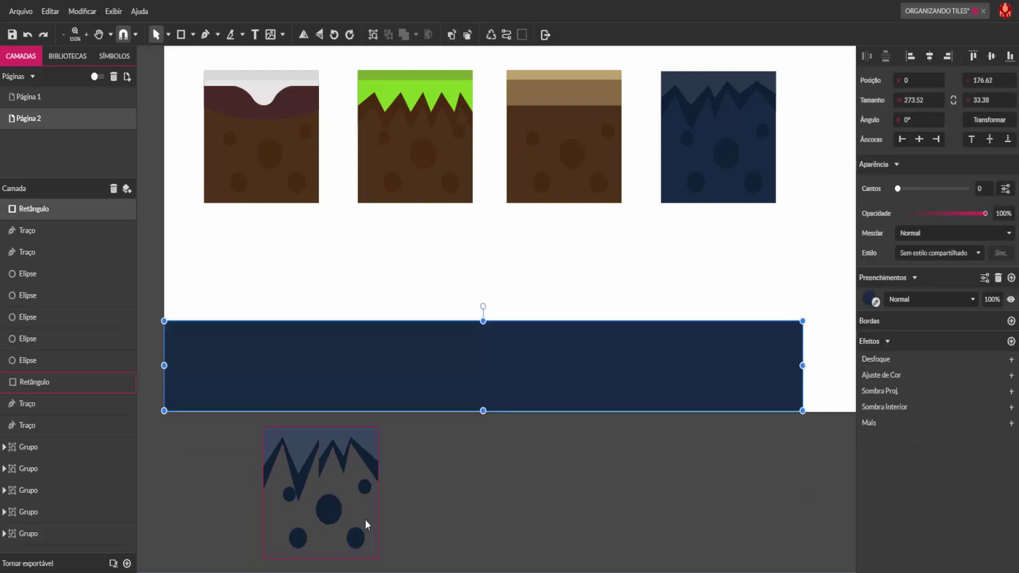
- Group the tile's zigzags, remaining ellipses and unfilled base rectangle
left_click(229, 438)
left_click_drag(237, 422, 429, 567)
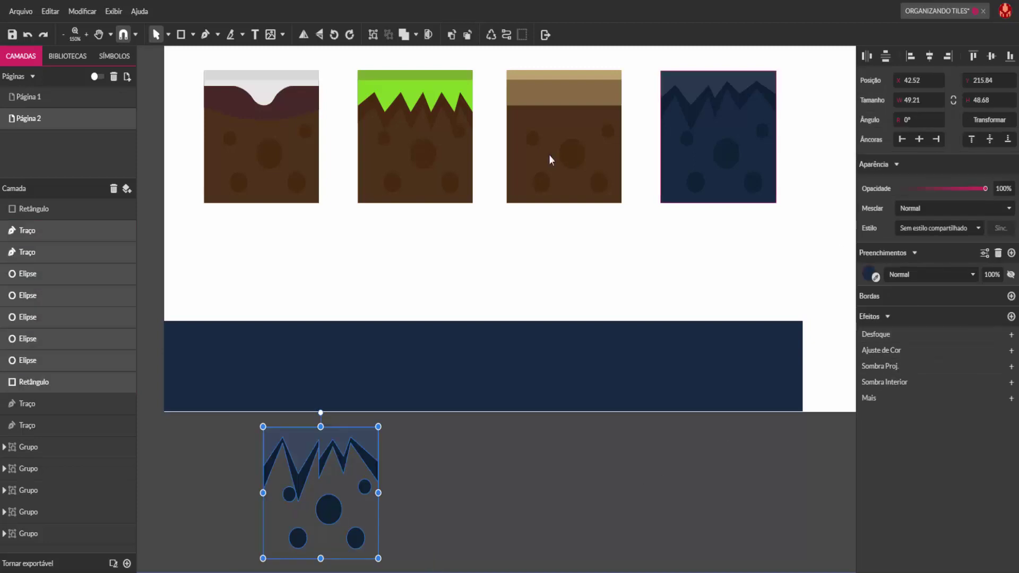
key("ctrl+g")
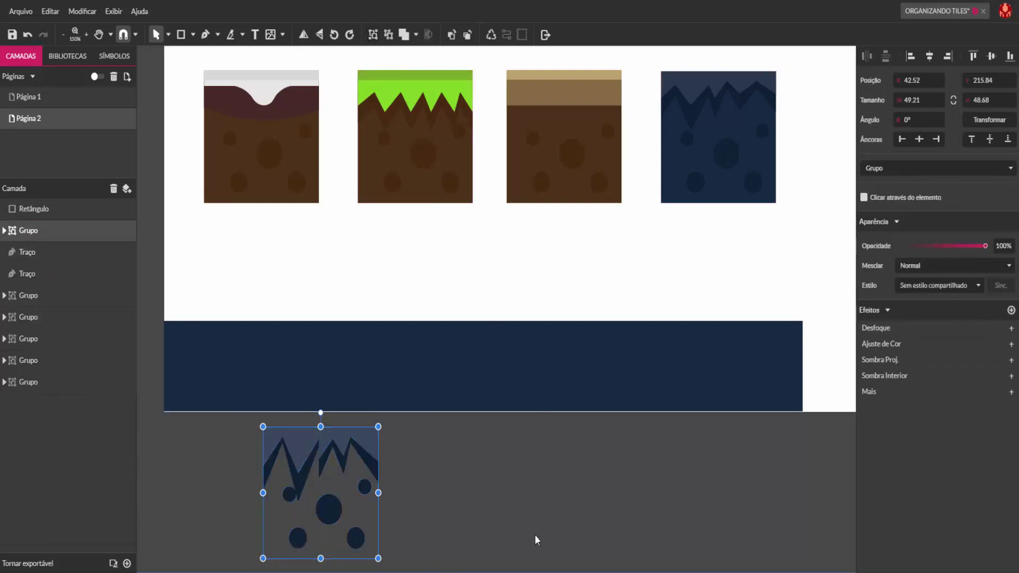
- Place a copy of the grouped tile details at the upper-left corner of the long blue rectangle
left_click_drag(326, 459, 233, 349)
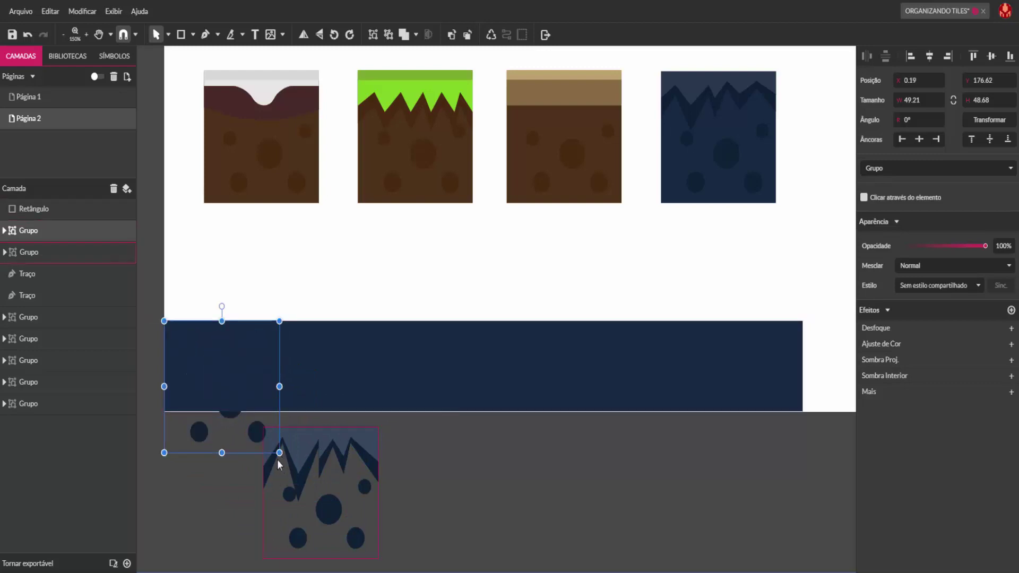
left_click_drag(279, 452, 244, 390)
left_click(536, 490)
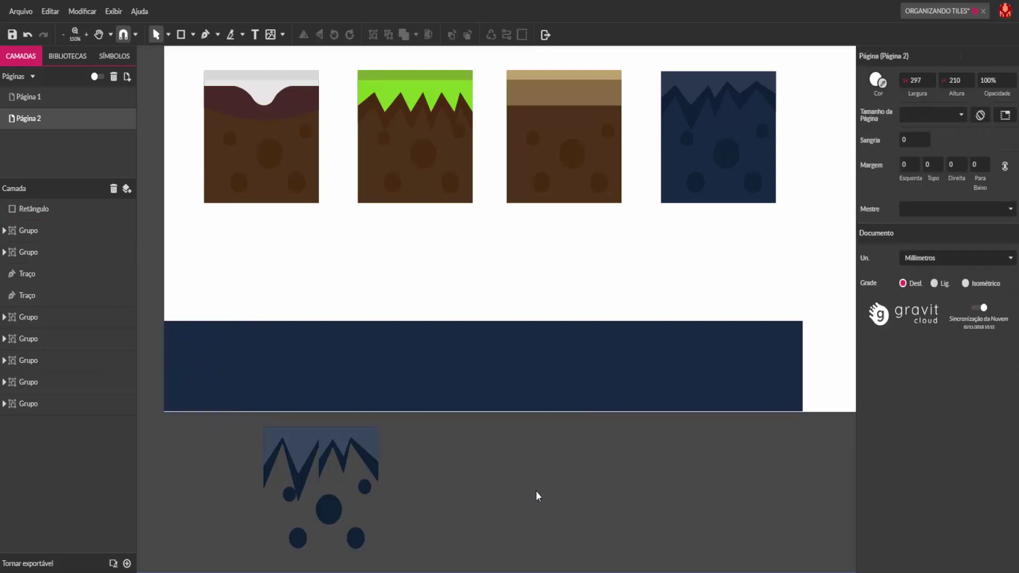
key("ctrl+z")
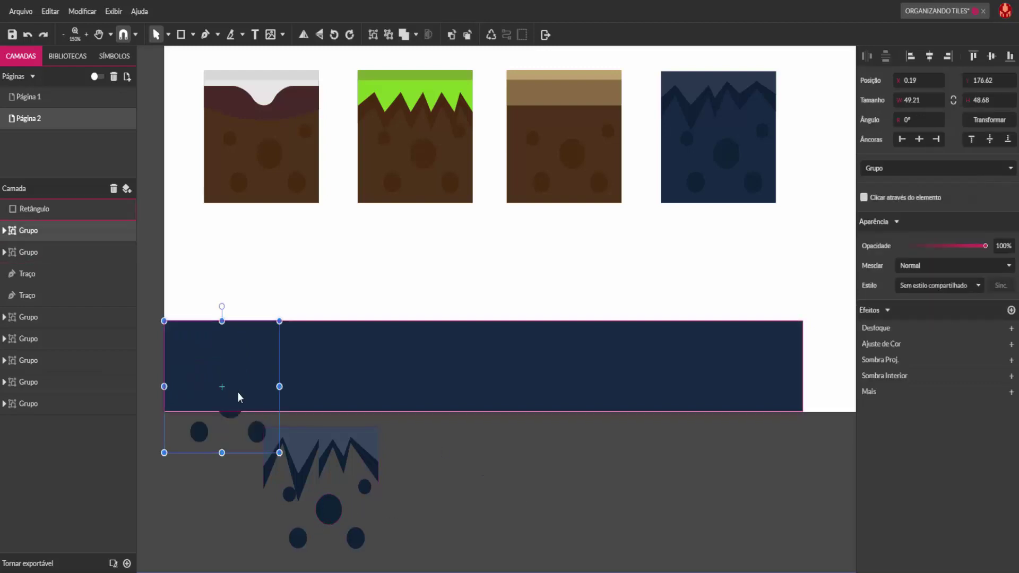
- Bring the copied tile details in front of the blue rectangle and shrink them to about 34.15 × 33.78 mm to match its height
right_click(259, 434)
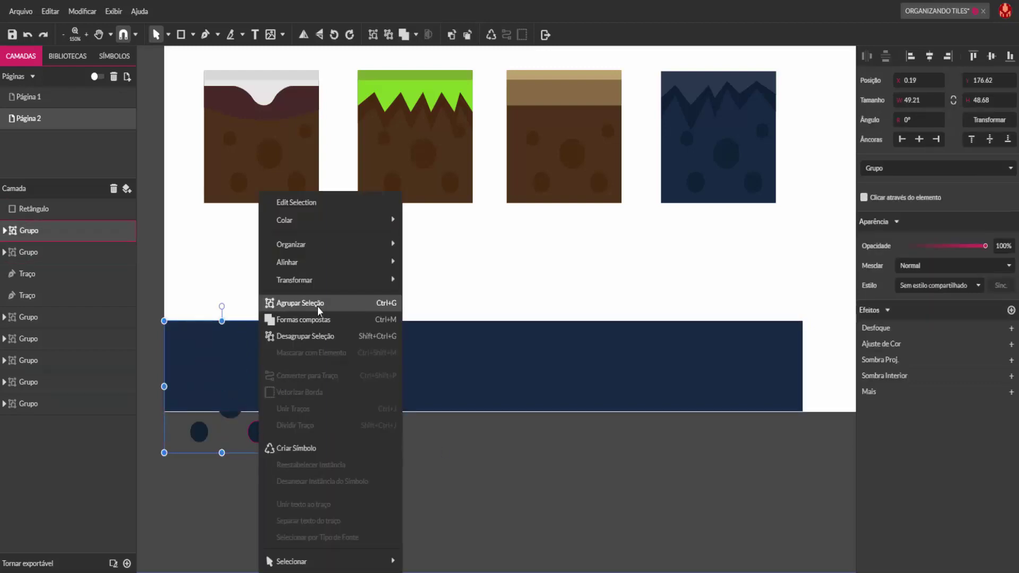
mouse_move(371, 252)
left_click(437, 245)
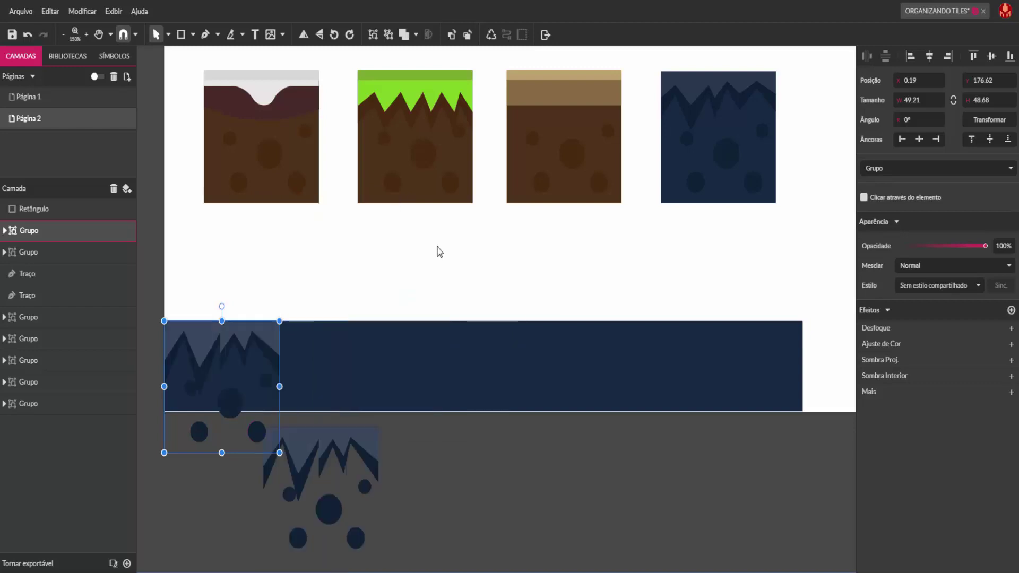
left_click_drag(281, 458, 244, 386)
left_click(495, 482)
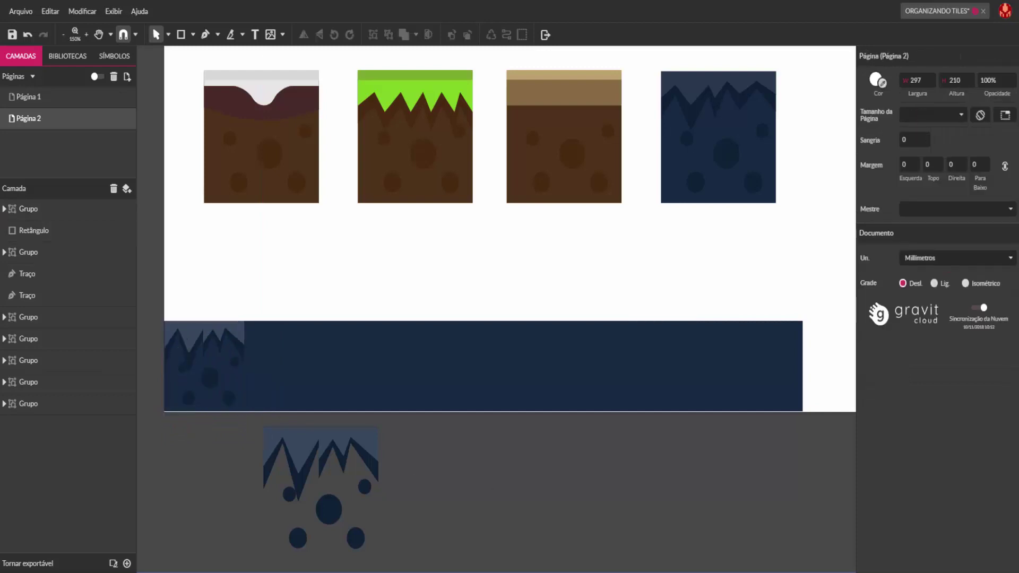
- Duplicate the small tile details and place the copy flush against the first one's right edge
left_click(239, 335)
key("ctrl+d")
left_click_drag(240, 333, 388, 384)
left_click_drag(358, 350, 325, 358)
left_click(491, 480)
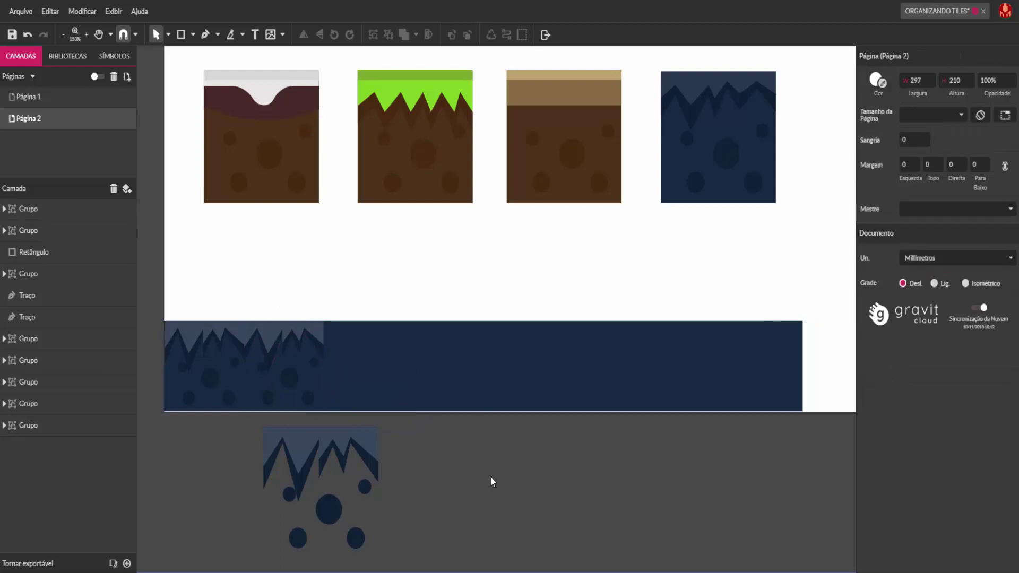
- Flip the second set of tile details horizontally so its zigzag mirrors the first
left_click(286, 331)
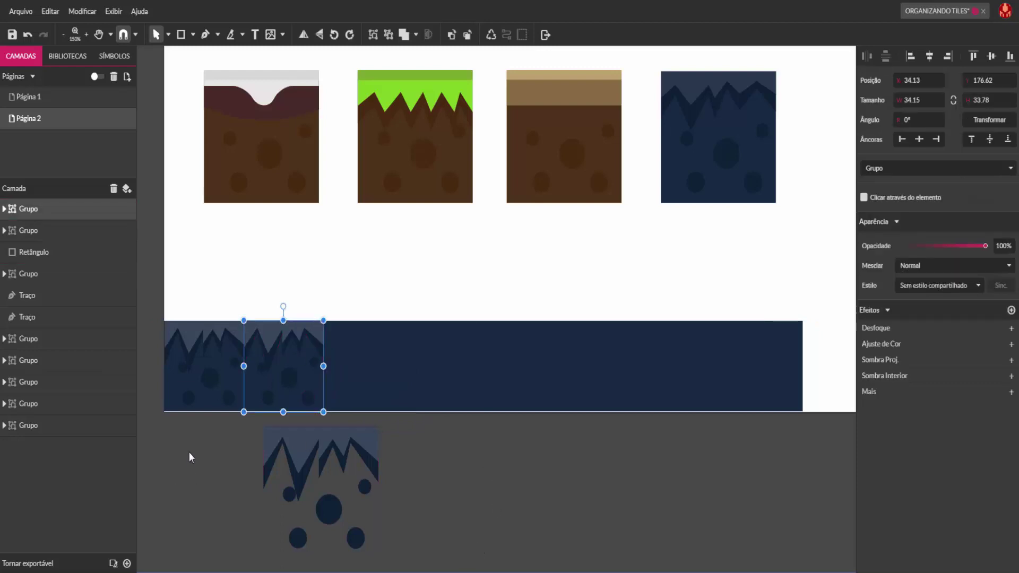
scroll(204, 415, "up", 3)
scroll(203, 415, "up", 1)
scroll(374, 438, "left", 3)
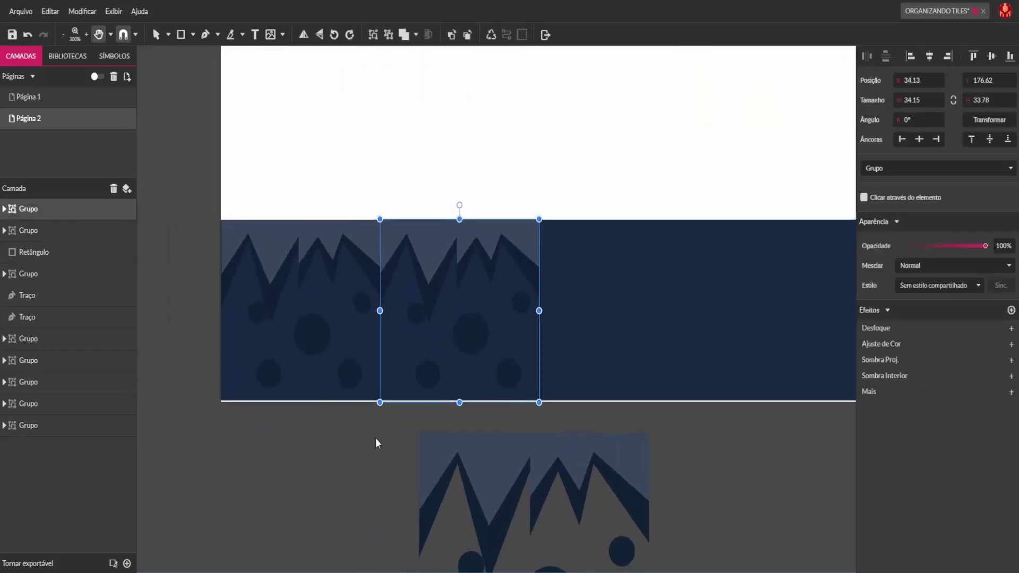
scroll(370, 426, "down", 1)
left_click(366, 432)
left_click(455, 348)
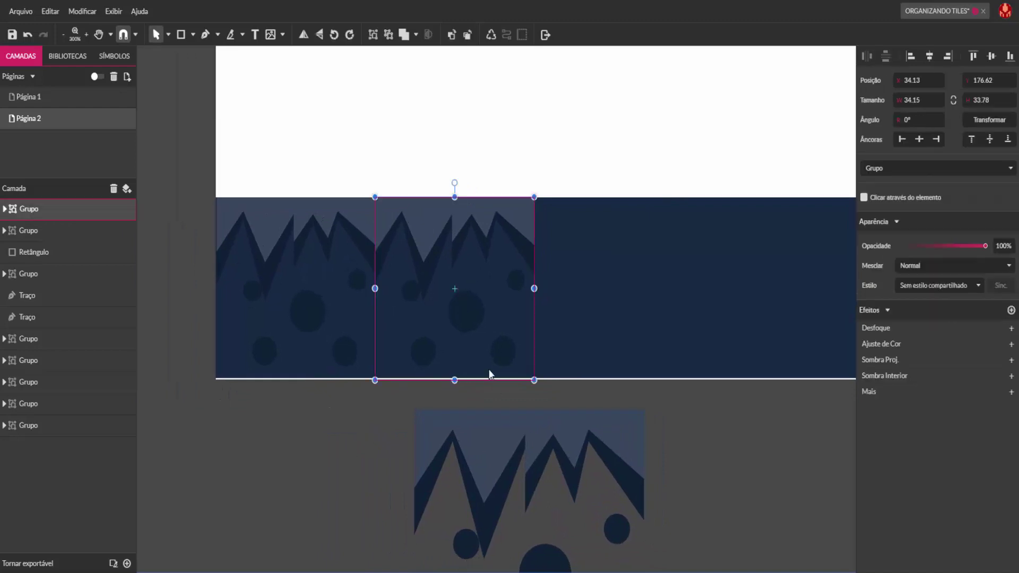
left_click(304, 36)
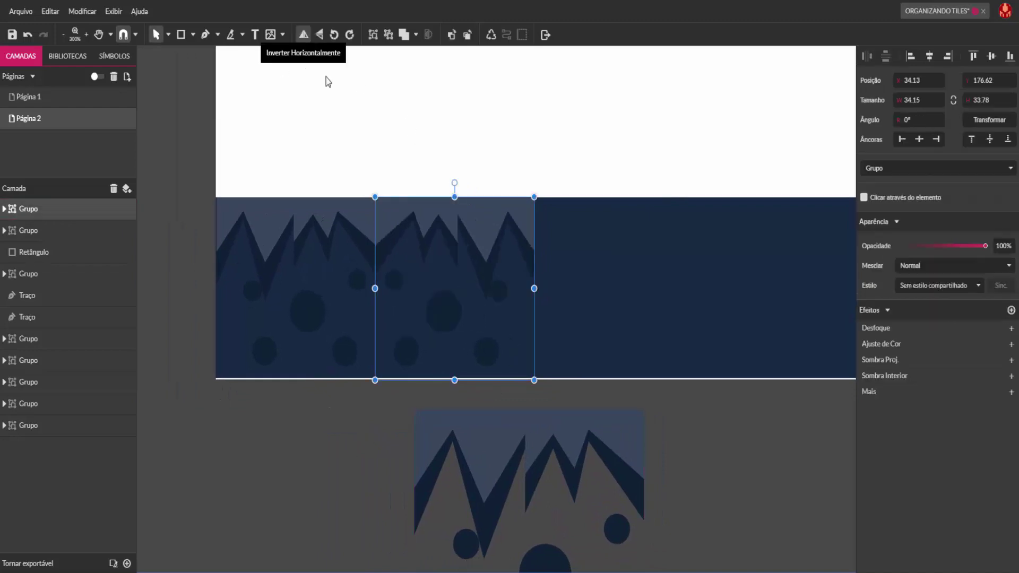
left_click(263, 468)
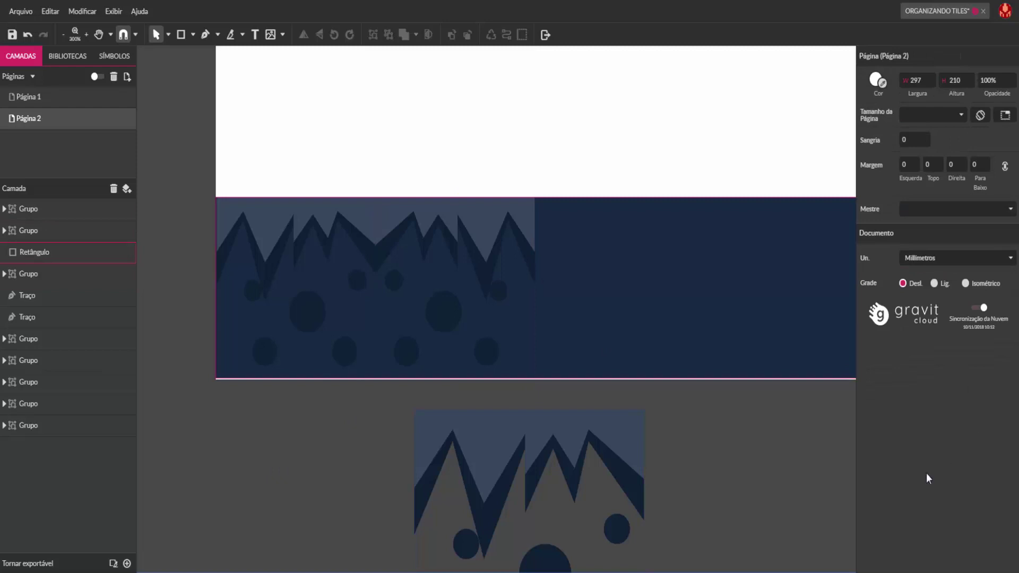
- Nudge the mirrored tile details slightly left to close the seam with the first set
scroll(416, 330, "up", 3)
left_click(440, 186)
left_click_drag(440, 187, 438, 189)
left_click(367, 492)
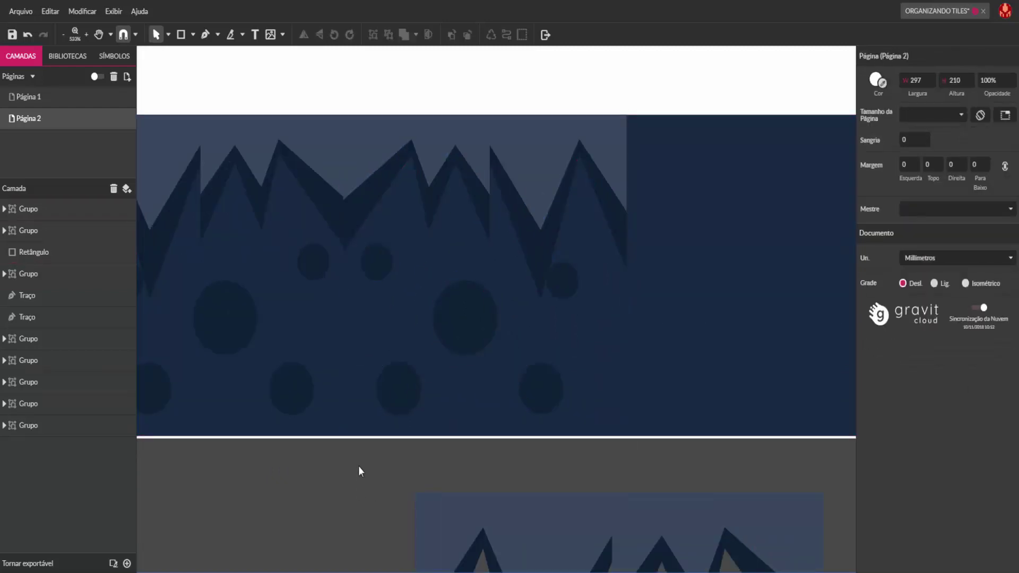
- Duplicate both sets of tile details together and place the pair flush to the right of the originals on the blue rectangle
scroll(358, 456, "down", 3)
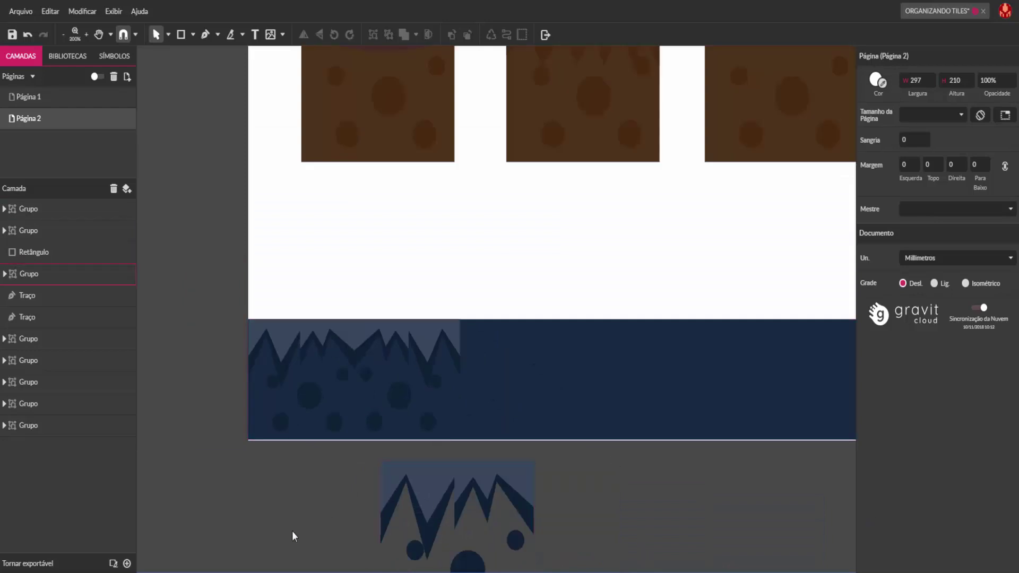
scroll(221, 458, "down", 3)
scroll(205, 431, "up", 2)
left_click(725, 356)
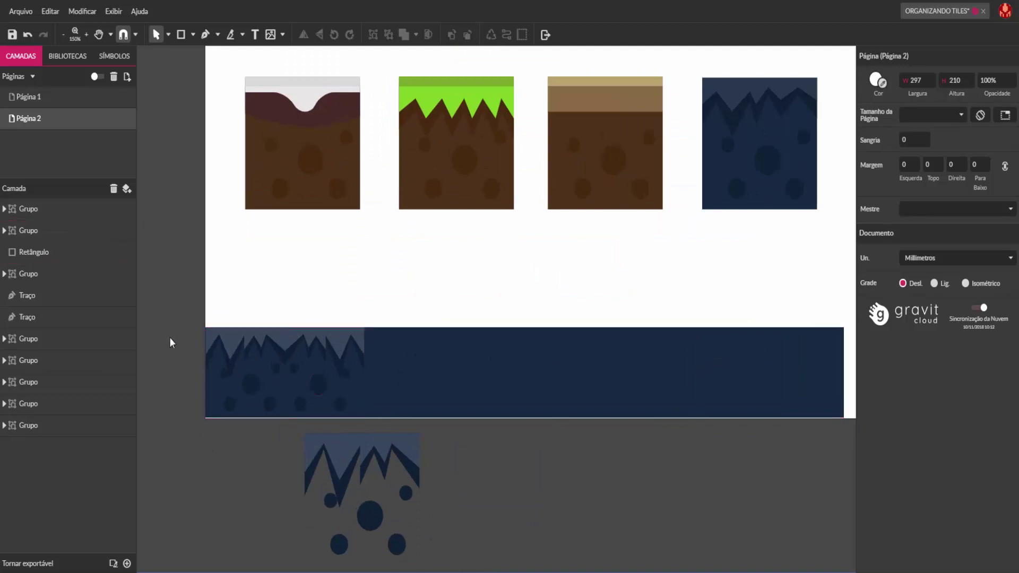
left_click_drag(257, 375, 158, 380)
left_click_drag(168, 313, 383, 425)
key("ctrl+d")
left_click_drag(322, 364, 476, 355)
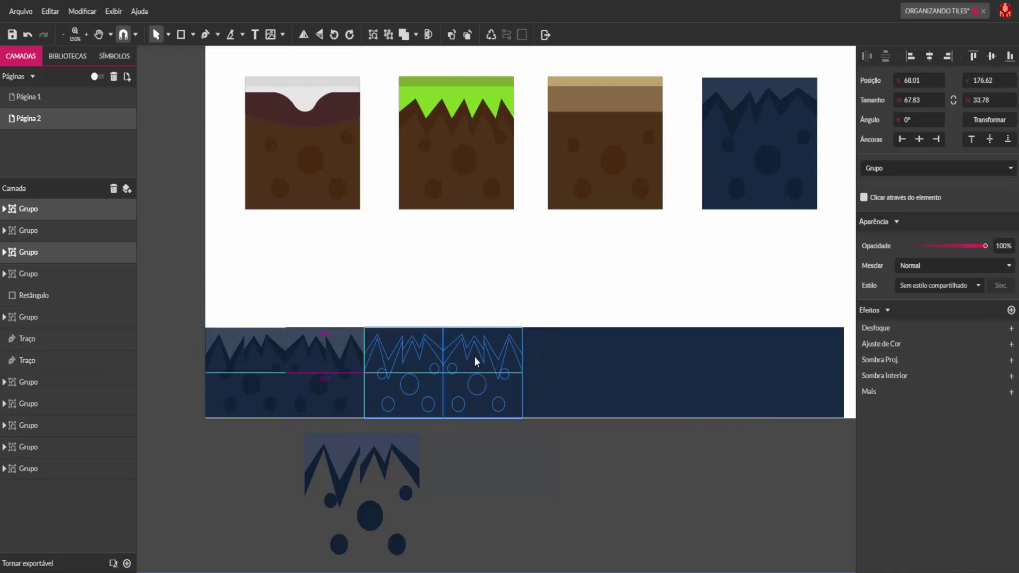
- Examine the seams between the repeated tile details along the blue ground strip at several magnifications
left_click(499, 470)
scroll(409, 352, "up", 5)
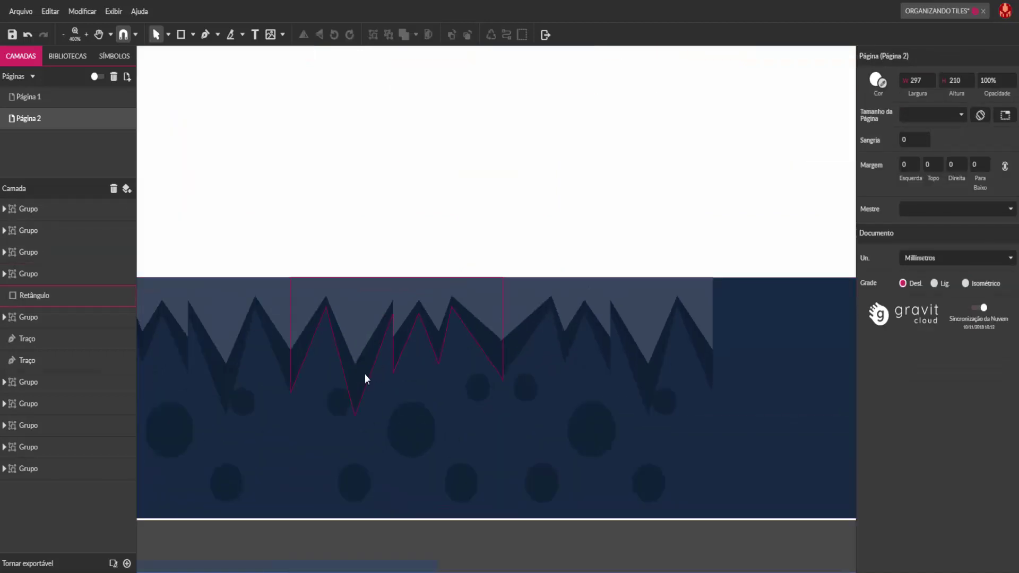
left_click(347, 362)
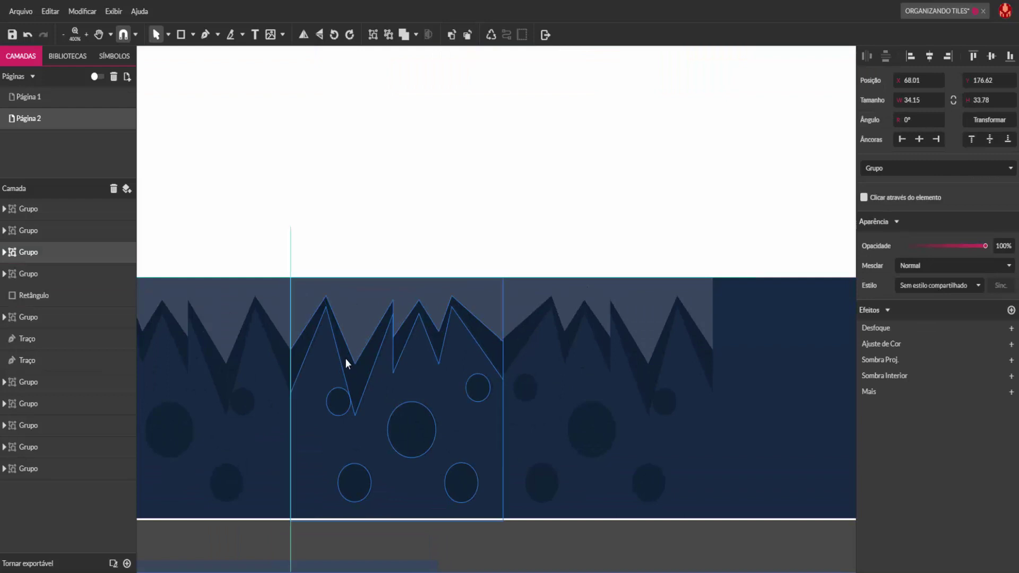
scroll(343, 358, "up", 3)
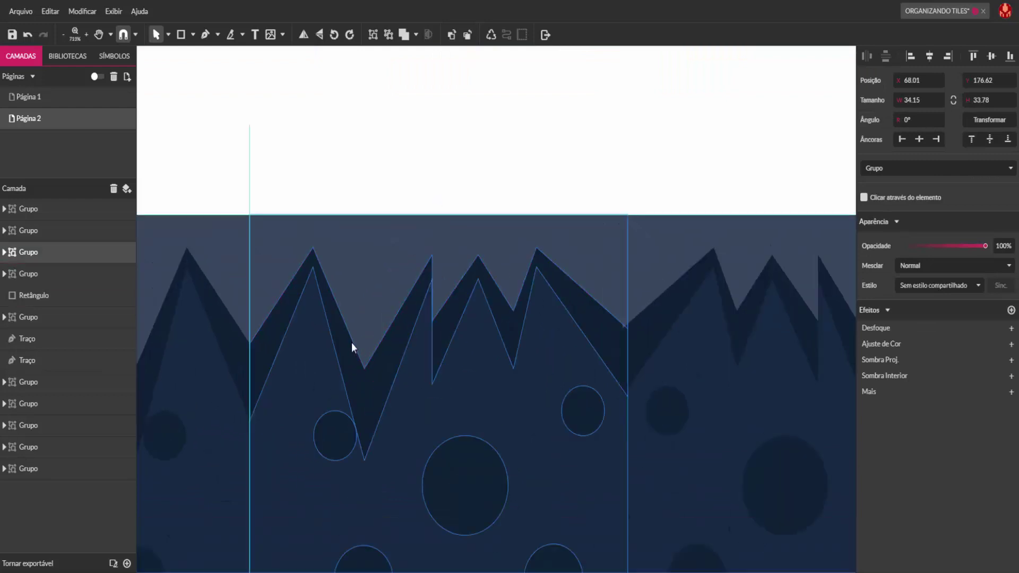
left_click(382, 201)
scroll(440, 111, "down", 3)
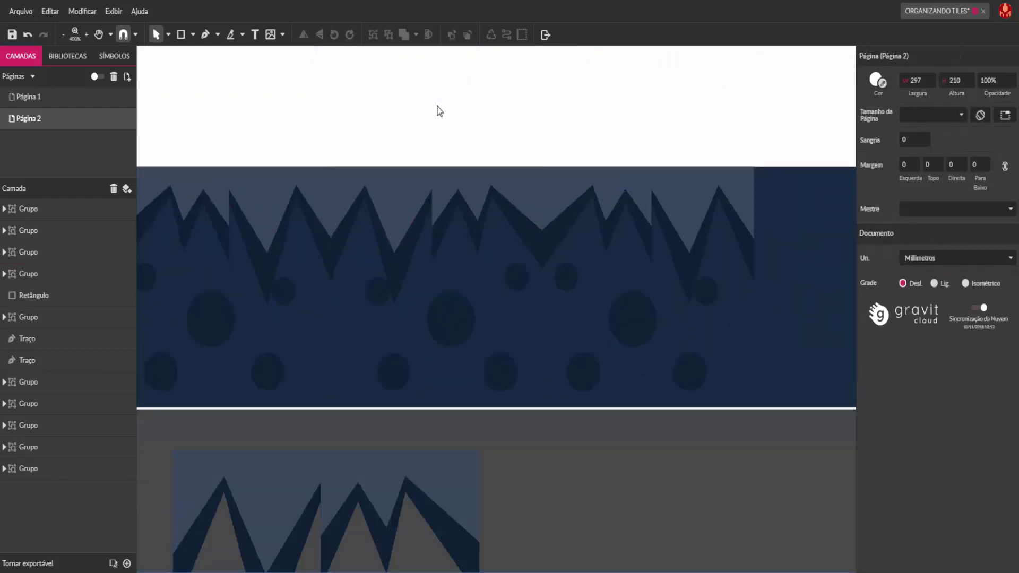
scroll(440, 111, "down", 1)
scroll(613, 173, "down", 2)
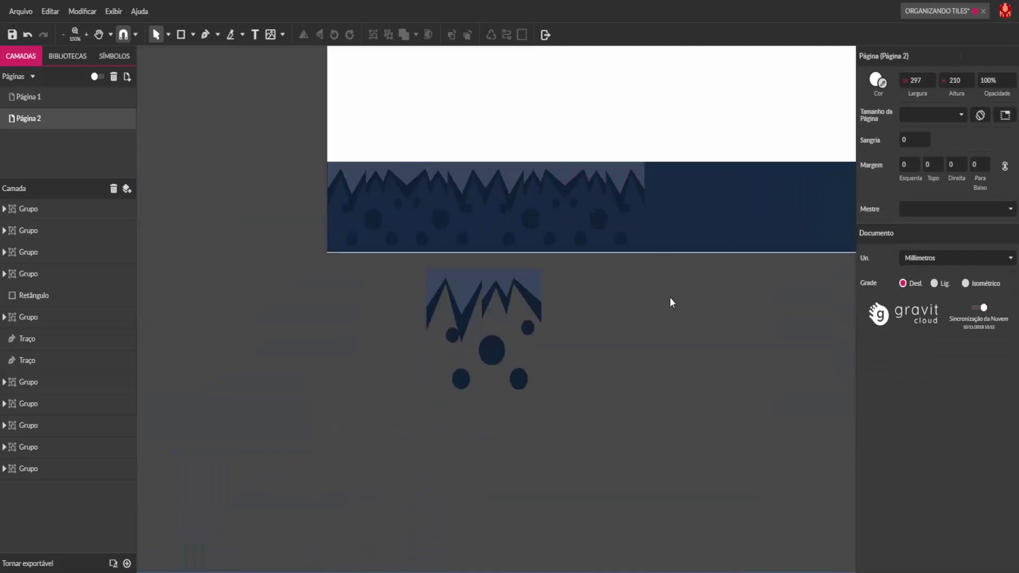
scroll(690, 339, "down", 1)
scroll(719, 270, "up", 4)
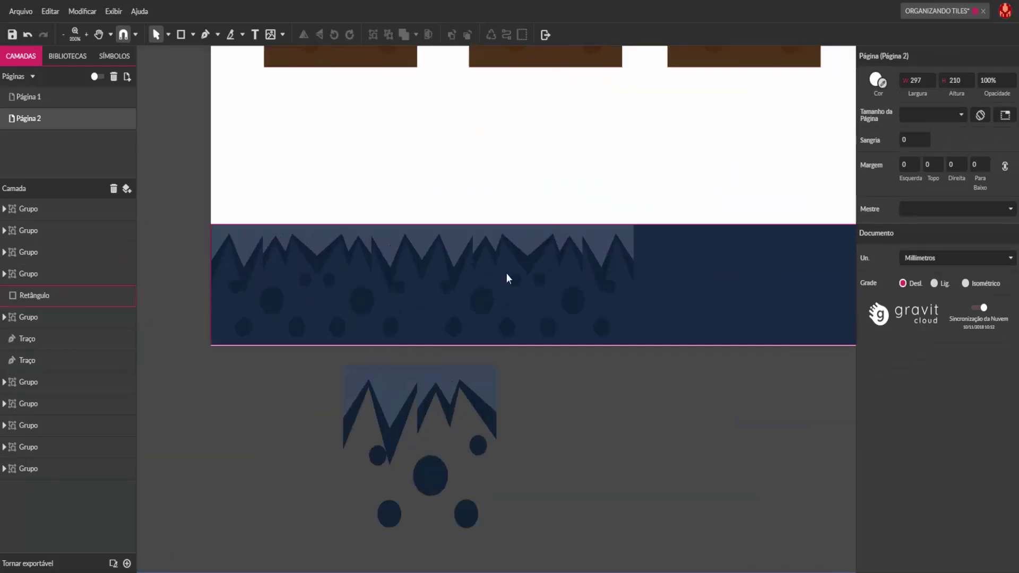
- Reposition the last mirrored set of tile details against its neighbour's right edge to close the seam on the strip
left_click(597, 276)
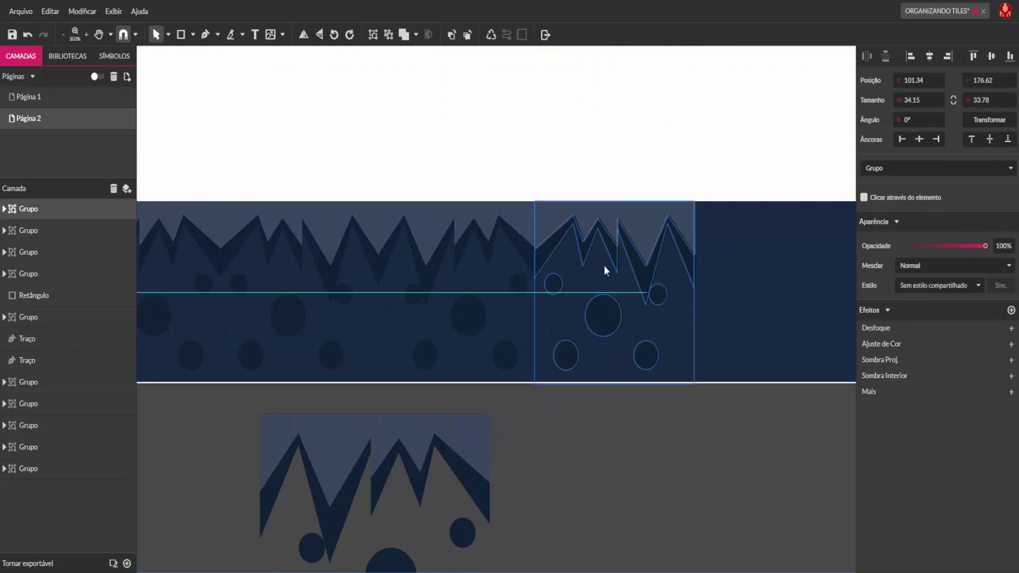
left_click(620, 430)
left_click_drag(638, 256, 633, 259)
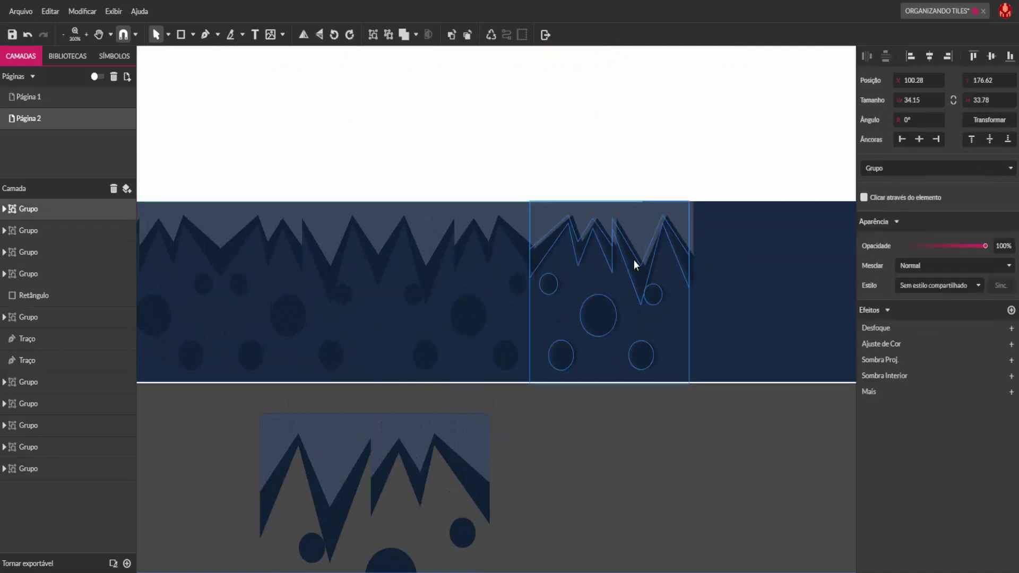
left_click(645, 441)
left_click(580, 289)
mouse_move(581, 289)
left_mouse_down()
mouse_move(598, 288)
mouse_move(572, 282)
left_mouse_up()
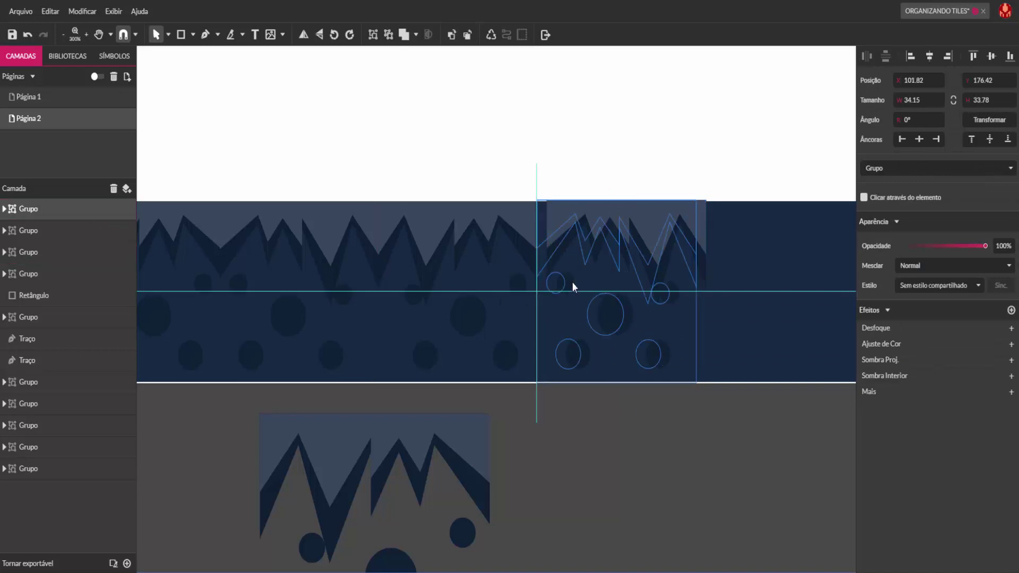
left_click(557, 435)
- Pull the left edge of the third set of tile details inward, narrowing the set to about 33.11 mm
scroll(589, 363, "down", 3)
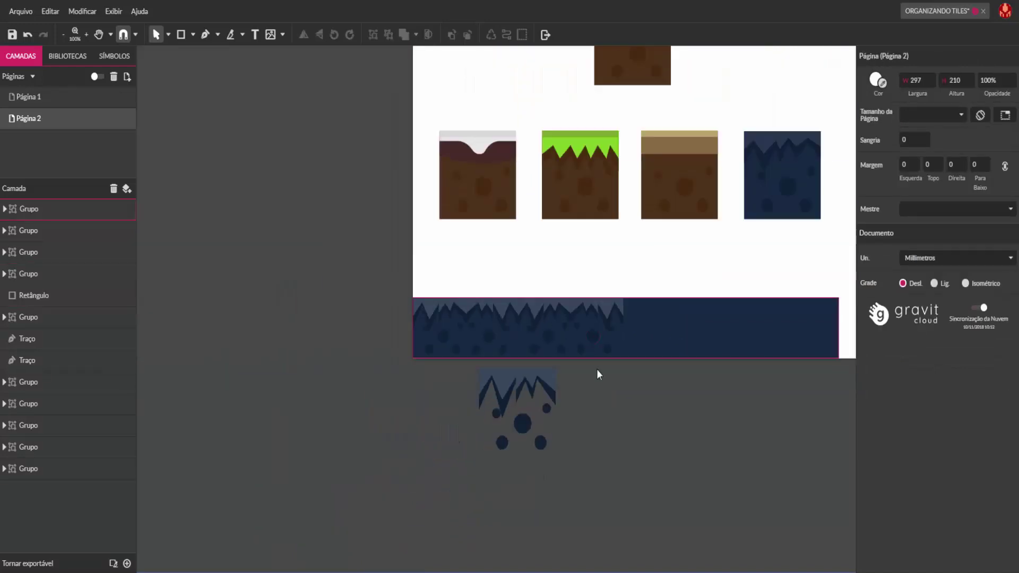
scroll(555, 364, "up", 5)
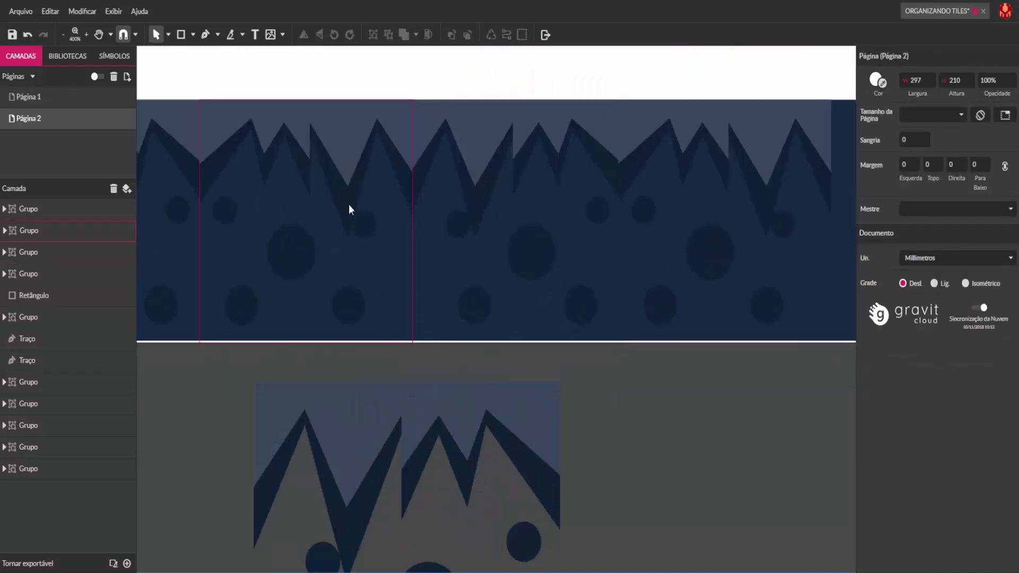
left_click(521, 213)
left_click_drag(409, 221, 416, 221)
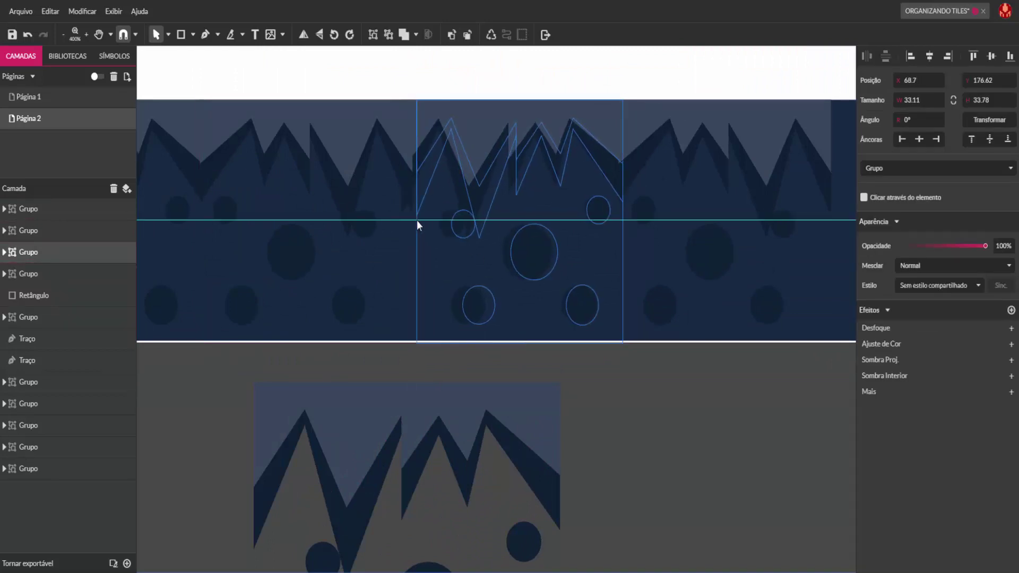
- Bring the second set of tile details to the front and stretch its right edge over the seam with the third set
left_click(383, 266)
right_click(356, 269)
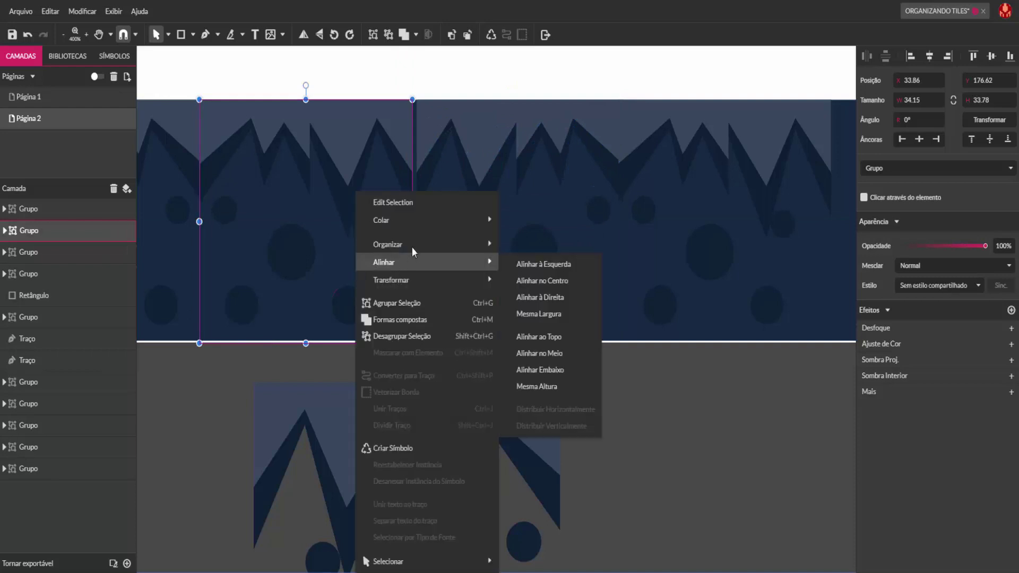
mouse_move(392, 244)
left_click(546, 244)
left_click_drag(412, 221, 420, 223)
left_click(405, 365)
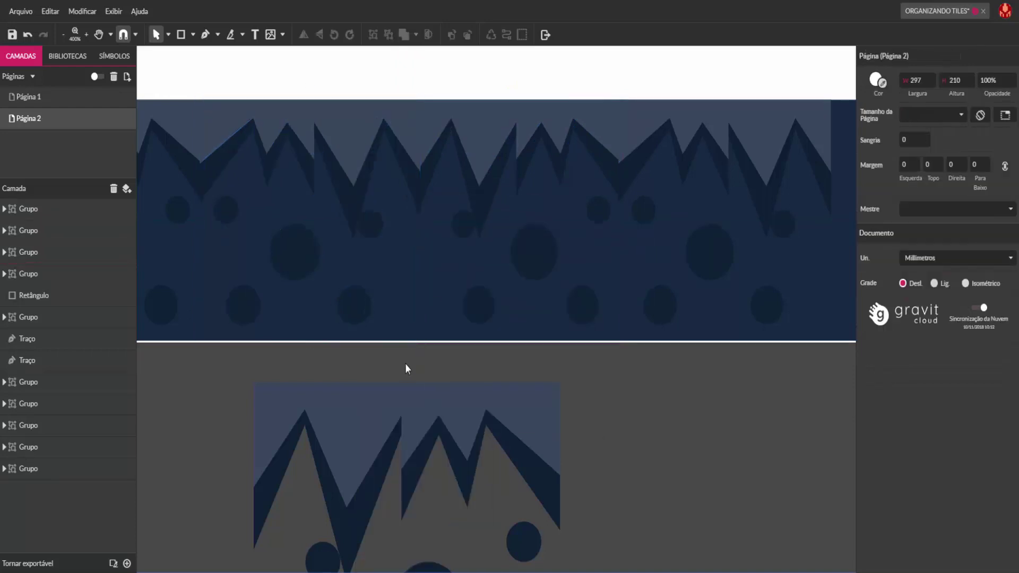
- Bring the third set of tile details to the front and stretch its right edge over the last set, to about 37.57 mm wide
left_click(452, 141)
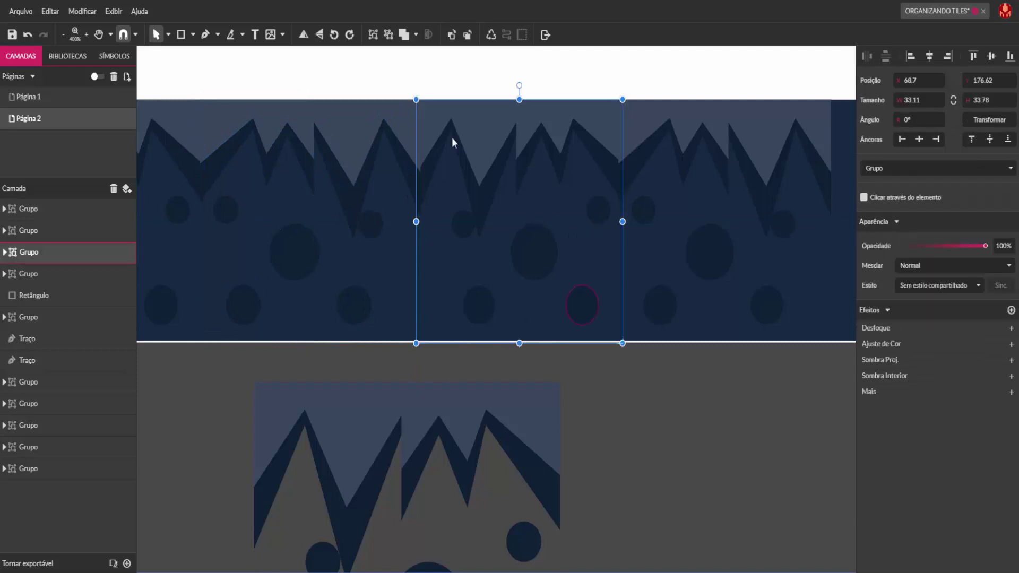
right_click(509, 167)
mouse_move(564, 222)
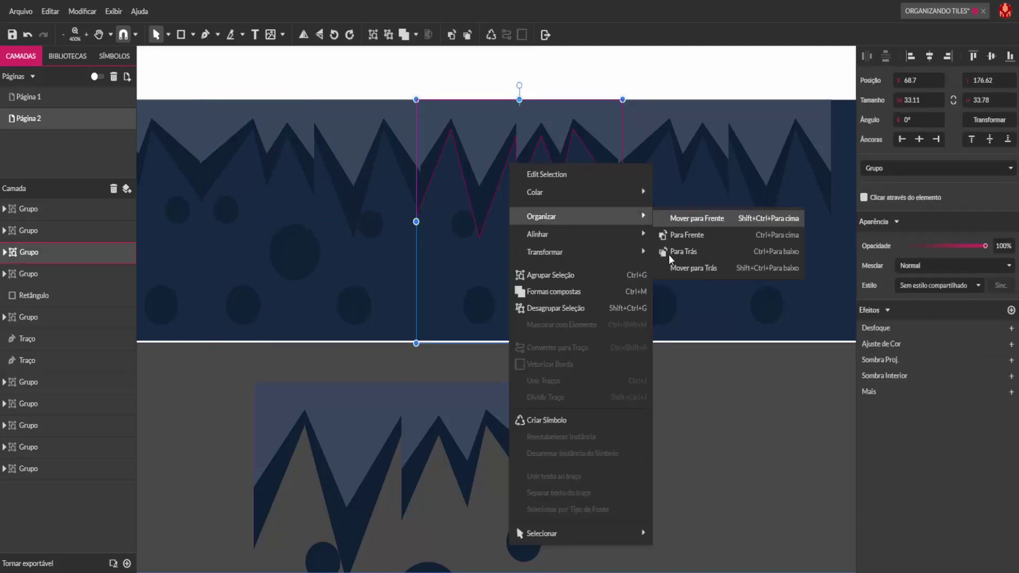
left_click(669, 255)
double_click(585, 222)
left_click_drag(627, 224, 651, 219)
left_click(634, 402)
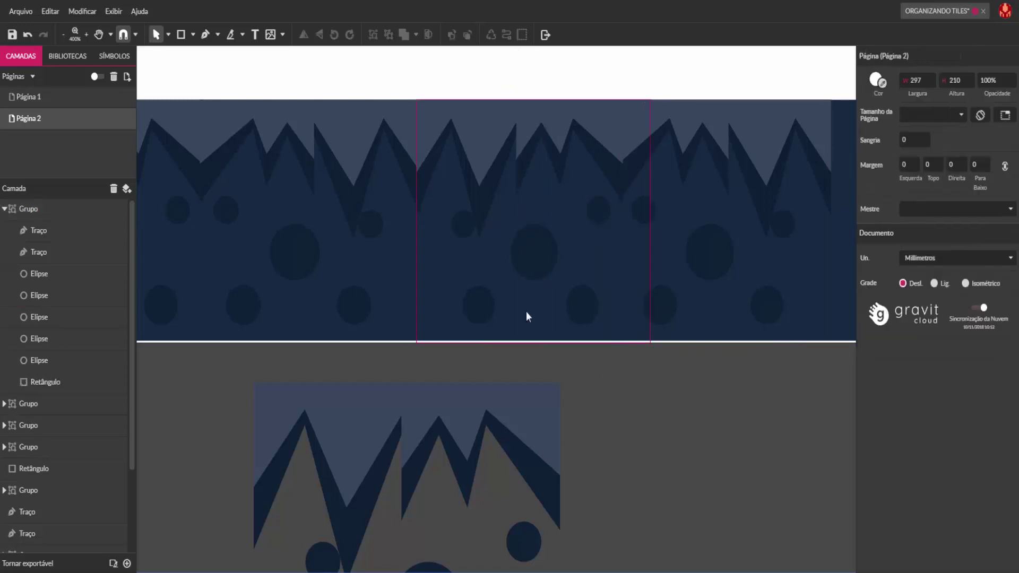
- Pull the left edge of the last set of tile details slightly inward at its seam with the third set
scroll(495, 285, "down", 1)
left_click(627, 256)
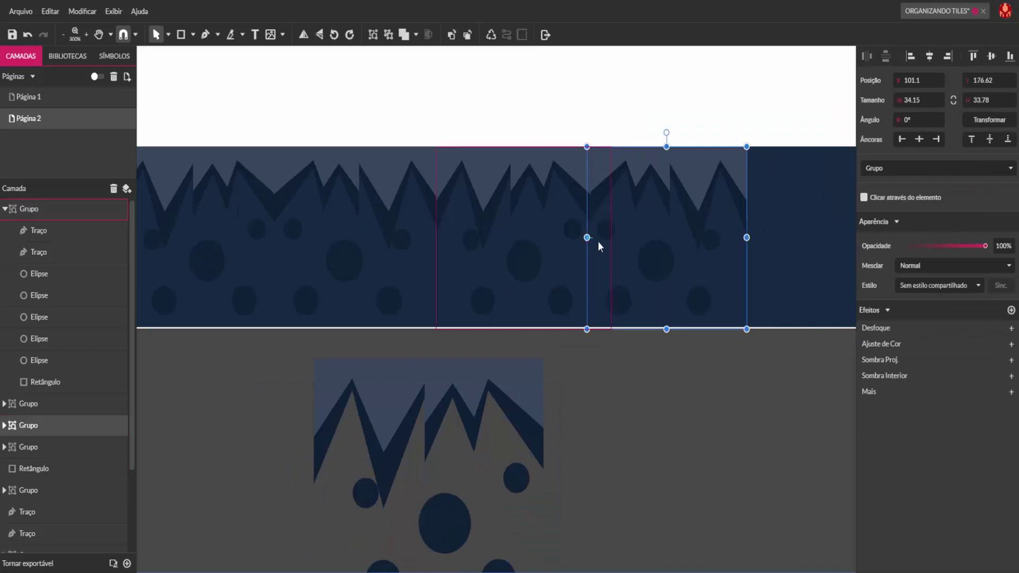
mouse_move(586, 238)
left_mouse_down()
mouse_move(617, 237)
mouse_move(590, 241)
left_mouse_up()
left_click(603, 348)
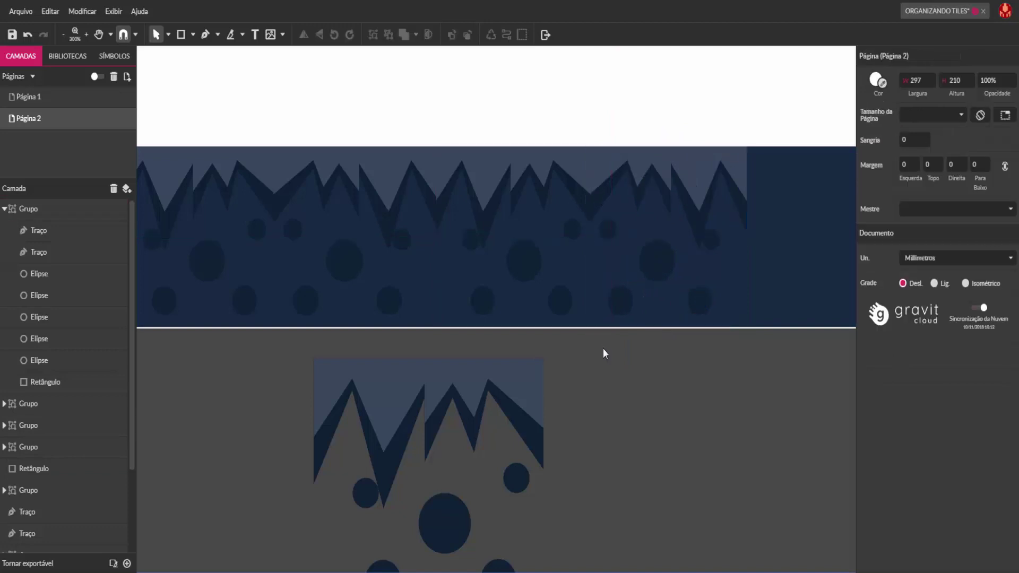
- Bring the third set of tile details to the front again and widen it on the right to about 38.19 mm
left_click(558, 254)
right_click(555, 220)
mouse_move(596, 246)
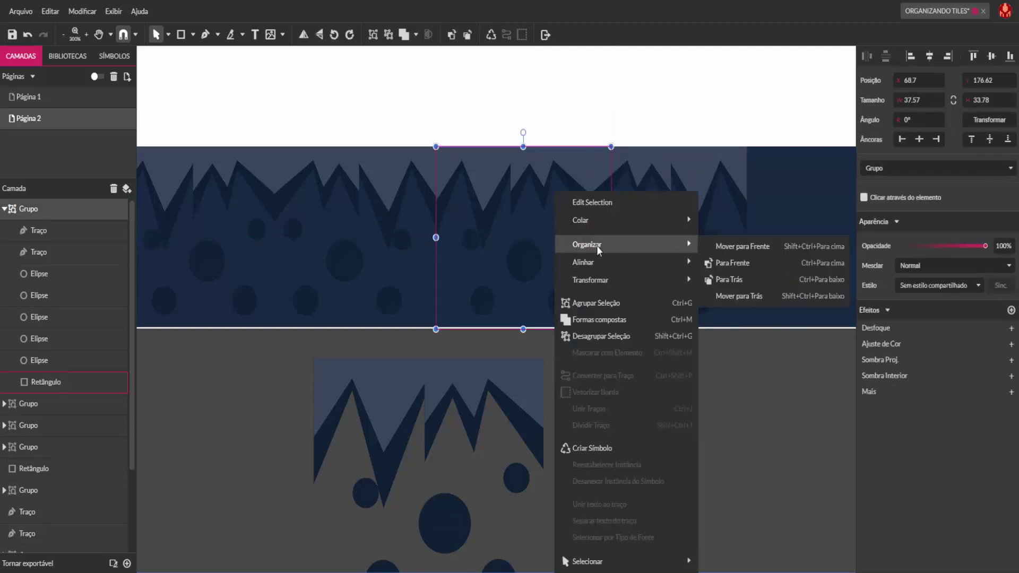
left_click(718, 246)
left_click(574, 354)
left_click(518, 244)
mouse_move(612, 238)
left_mouse_down()
mouse_move(557, 251)
mouse_move(554, 239)
mouse_move(600, 239)
mouse_move(553, 242)
mouse_move(622, 239)
mouse_move(616, 248)
left_mouse_up()
left_click(598, 367)
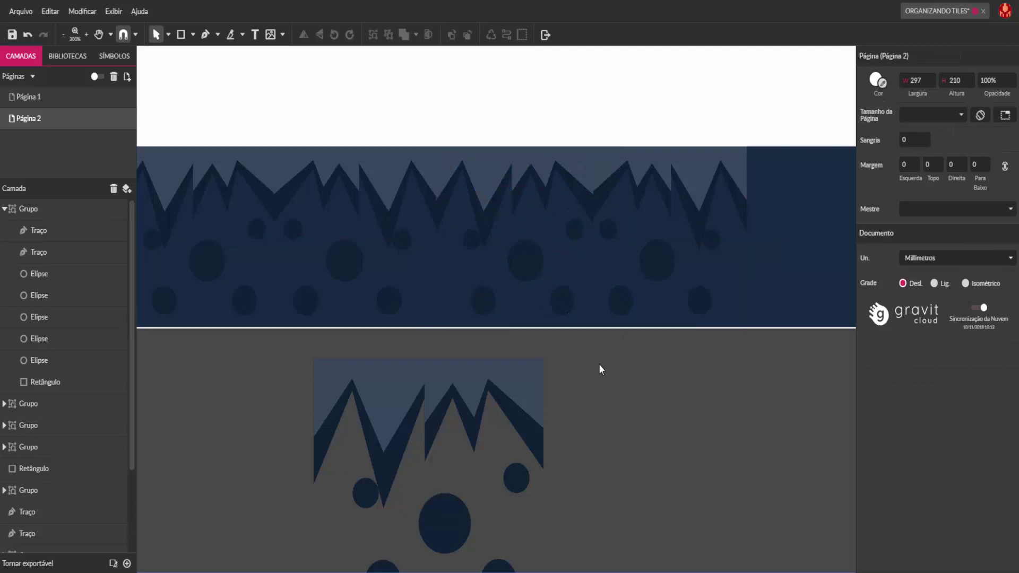
- Inspect the adjusted seams close up and check how the repeated details look along the whole strip
scroll(597, 321, "down", 1)
scroll(600, 371, "down", 1)
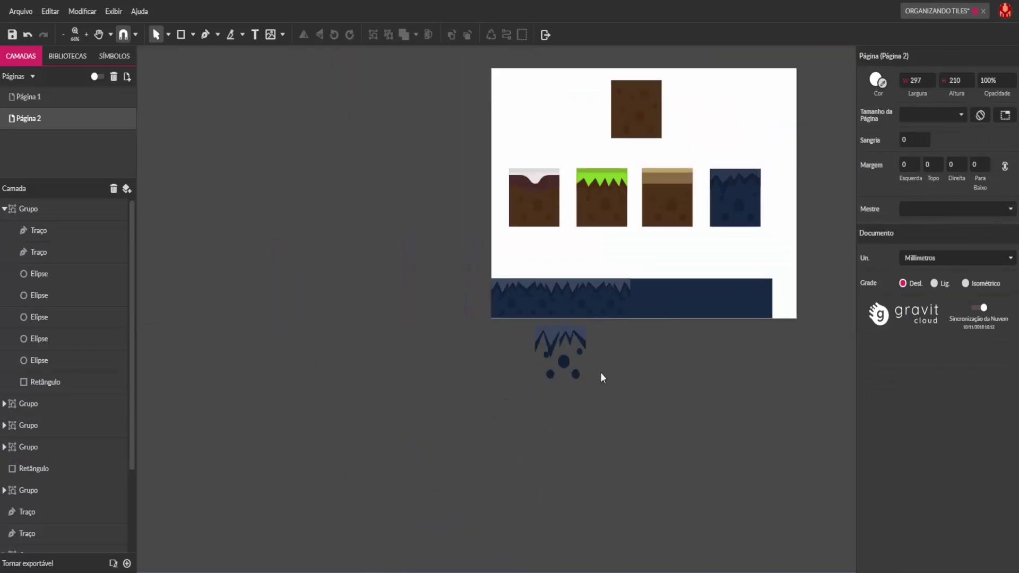
scroll(603, 313, "up", 1)
scroll(489, 165, "up", 3)
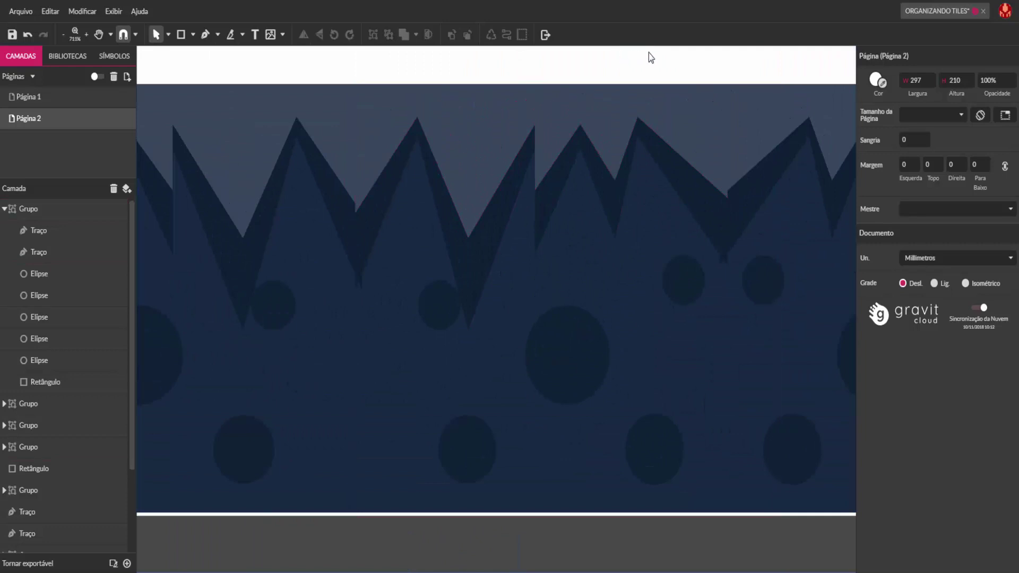
left_click(757, 193)
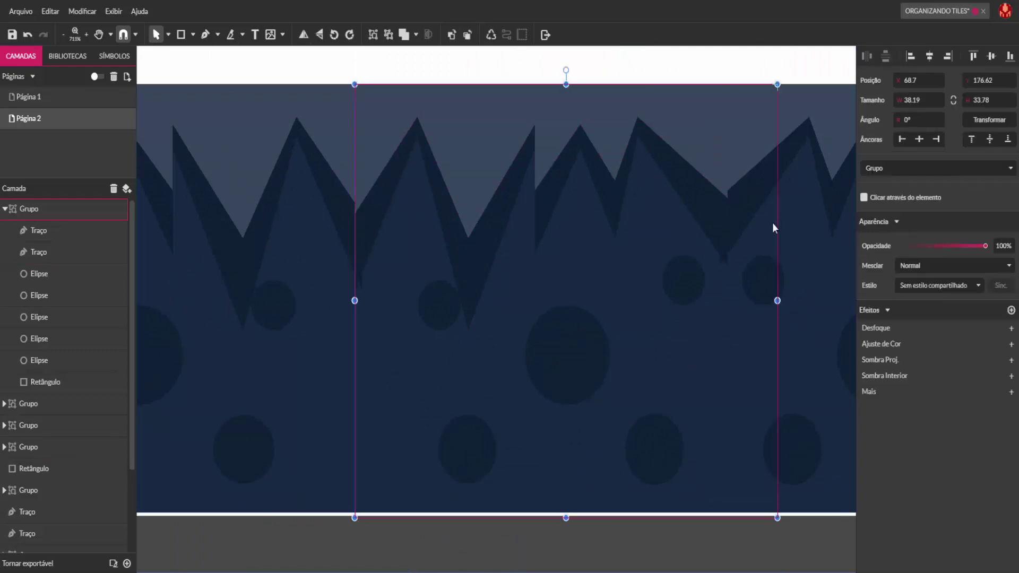
left_click(736, 76)
scroll(708, 68, "down", 4)
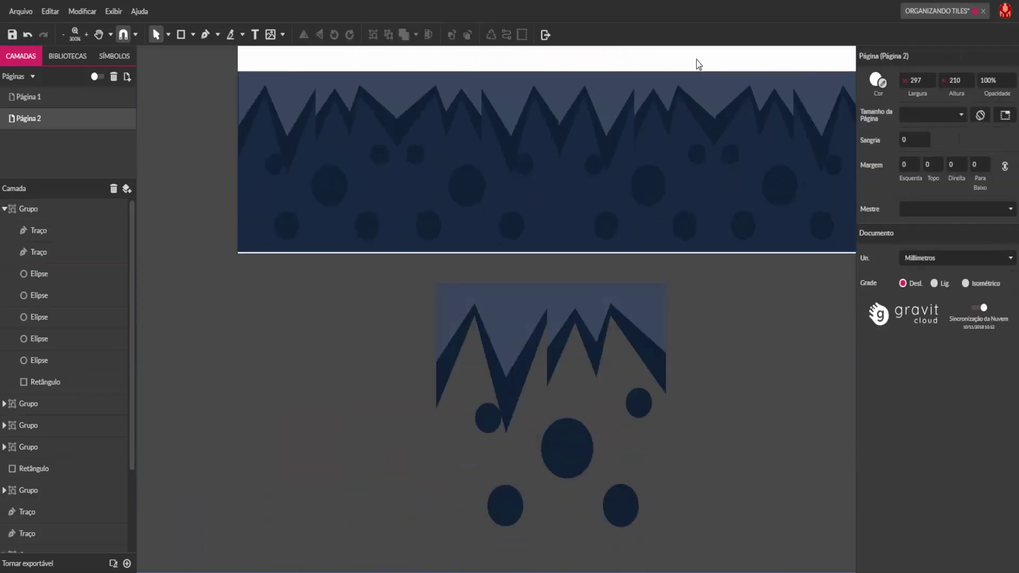
scroll(587, 73, "down", 1)
left_click_drag(736, 294, 543, 444)
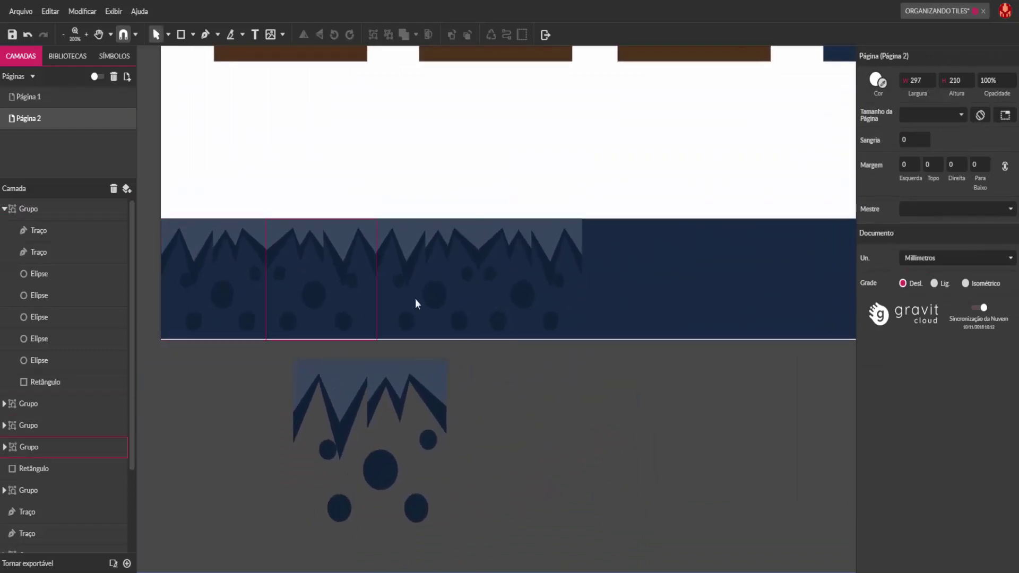
scroll(552, 329, "down", 3)
scroll(568, 338, "up", 2)
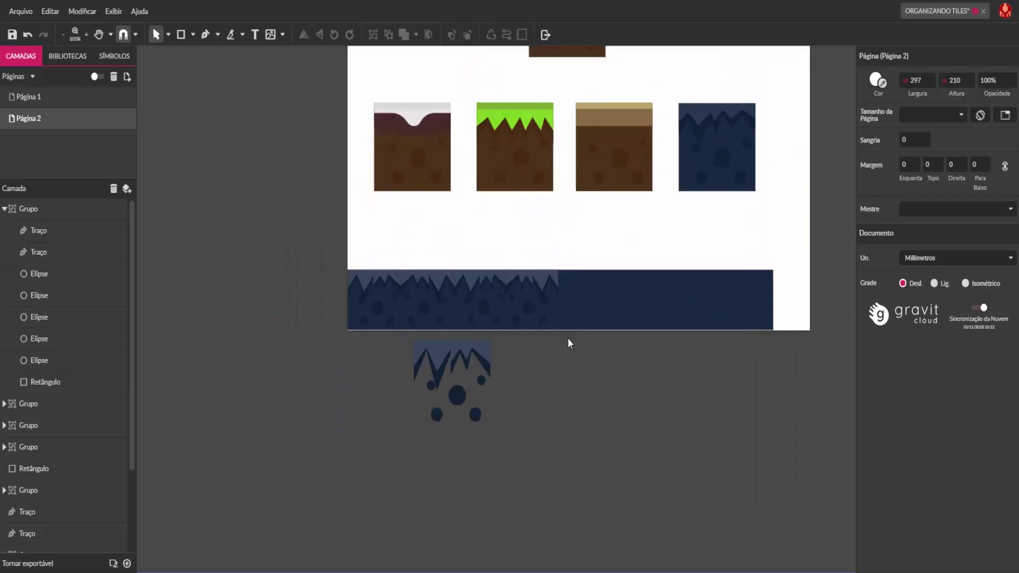
scroll(536, 321, "up", 1)
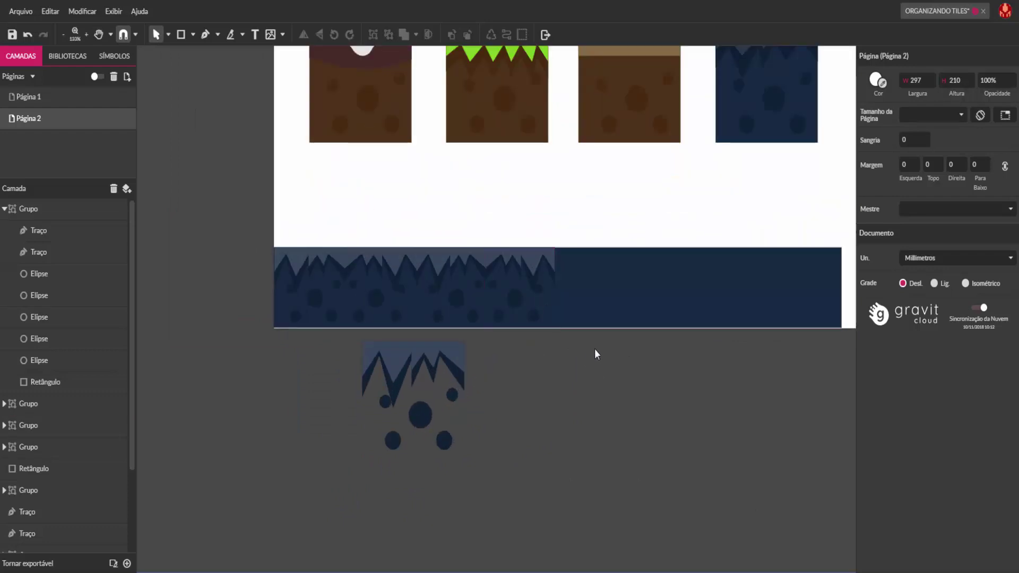
- Delete the large tile details below the page and the blue ground strip with all its repeated details
left_click(484, 352)
key("Delete")
scroll(268, 358, "down", 1)
left_click_drag(250, 368, 728, 237)
key("Delete")
key("h")
left_click_drag(548, 271, 499, 367)
key("v")
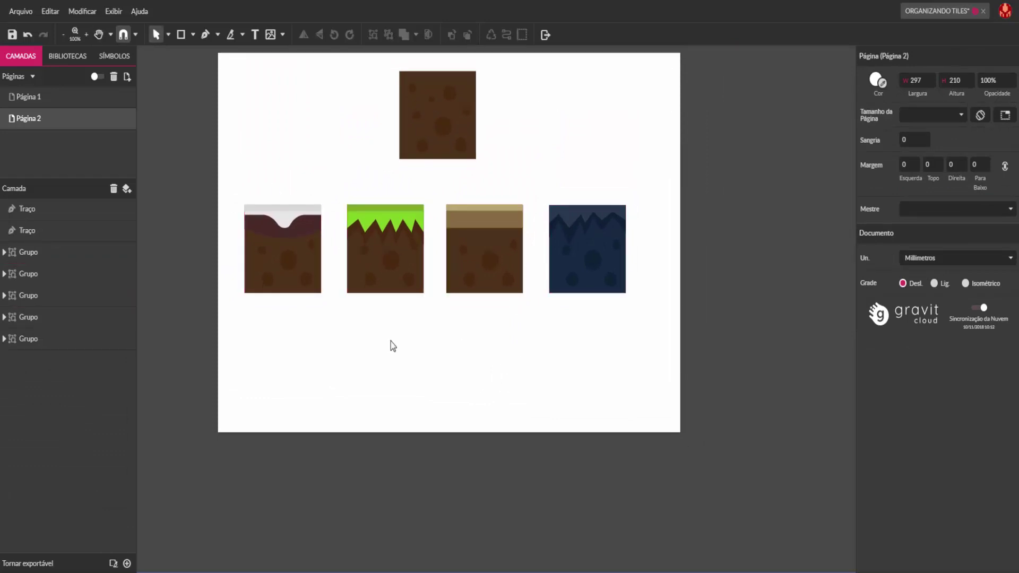
- Compare the finished tiles on Página 1 with those on Página 2, ending on Página 2
left_click(38, 100)
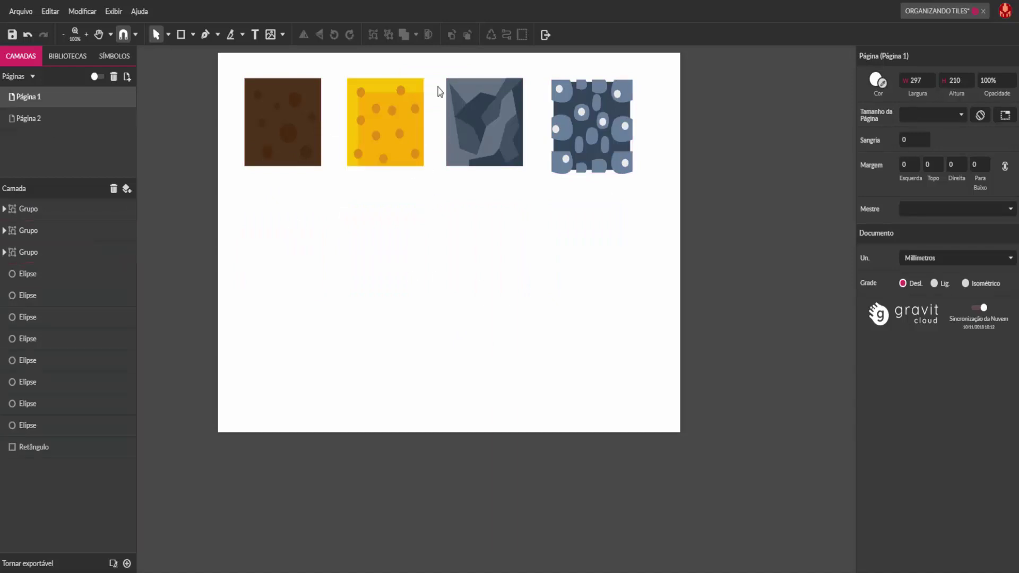
left_click(51, 119)
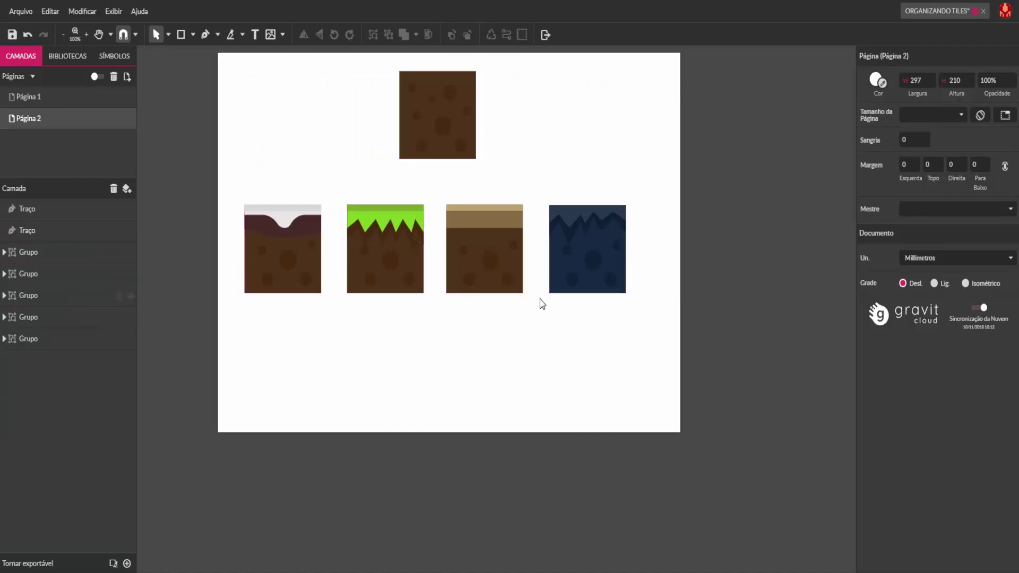
left_click(65, 99)
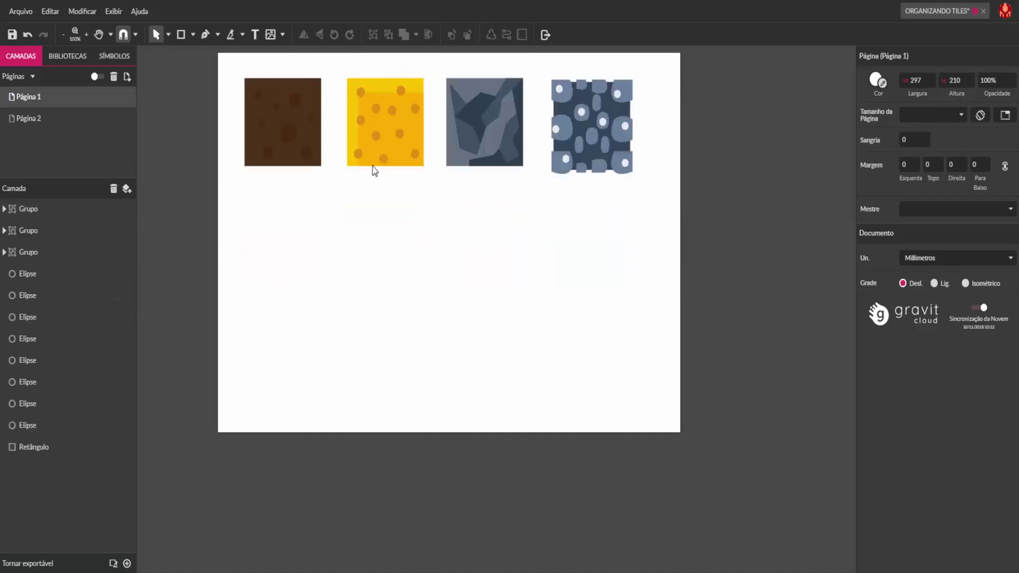
left_click(56, 122)
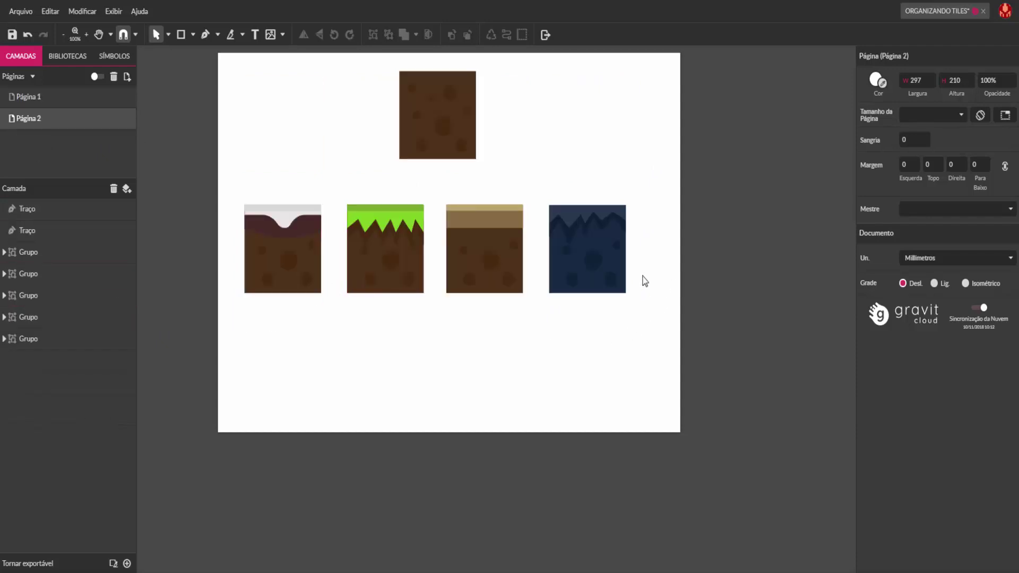